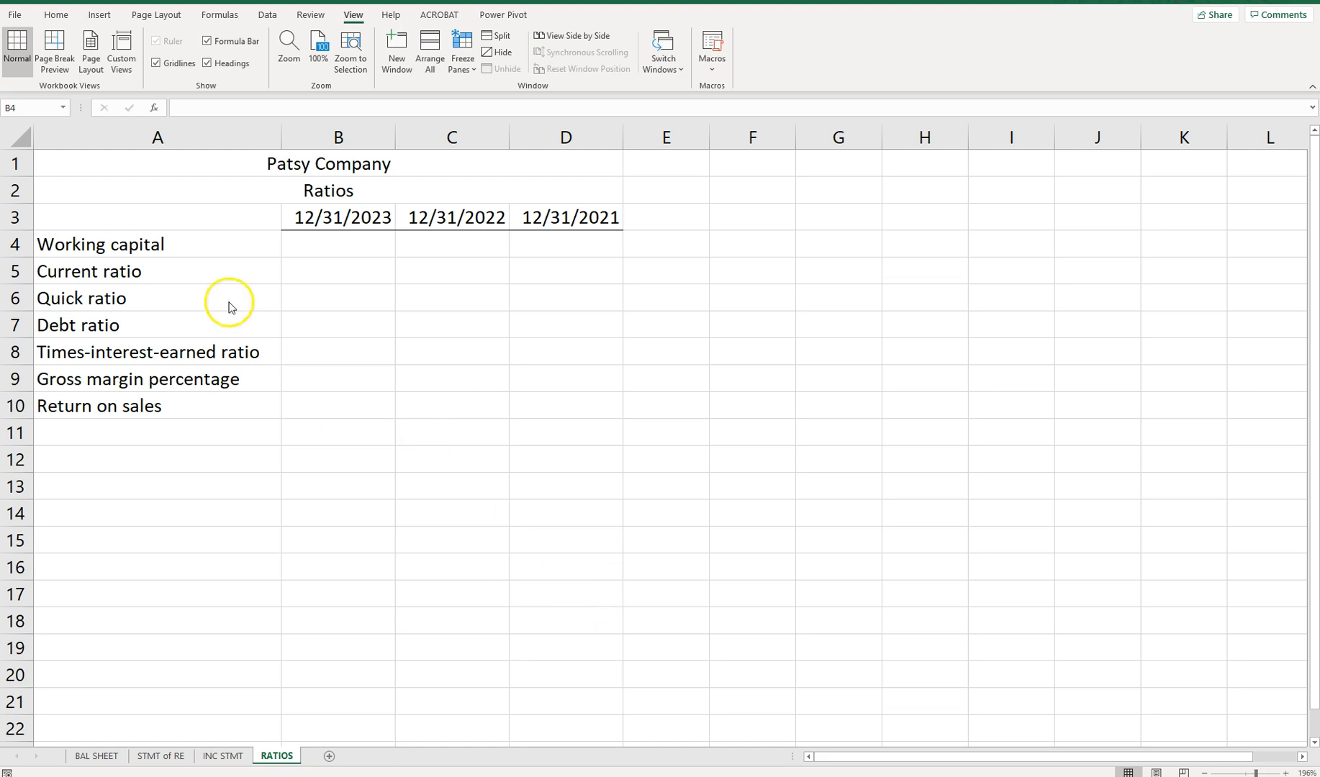
- Examine the ratio labels on the RATIOS sheet and the figures on the income statement, retained earnings and balance sheet worksheets
{"action": "left_click", "coordinate": [227, 244]}
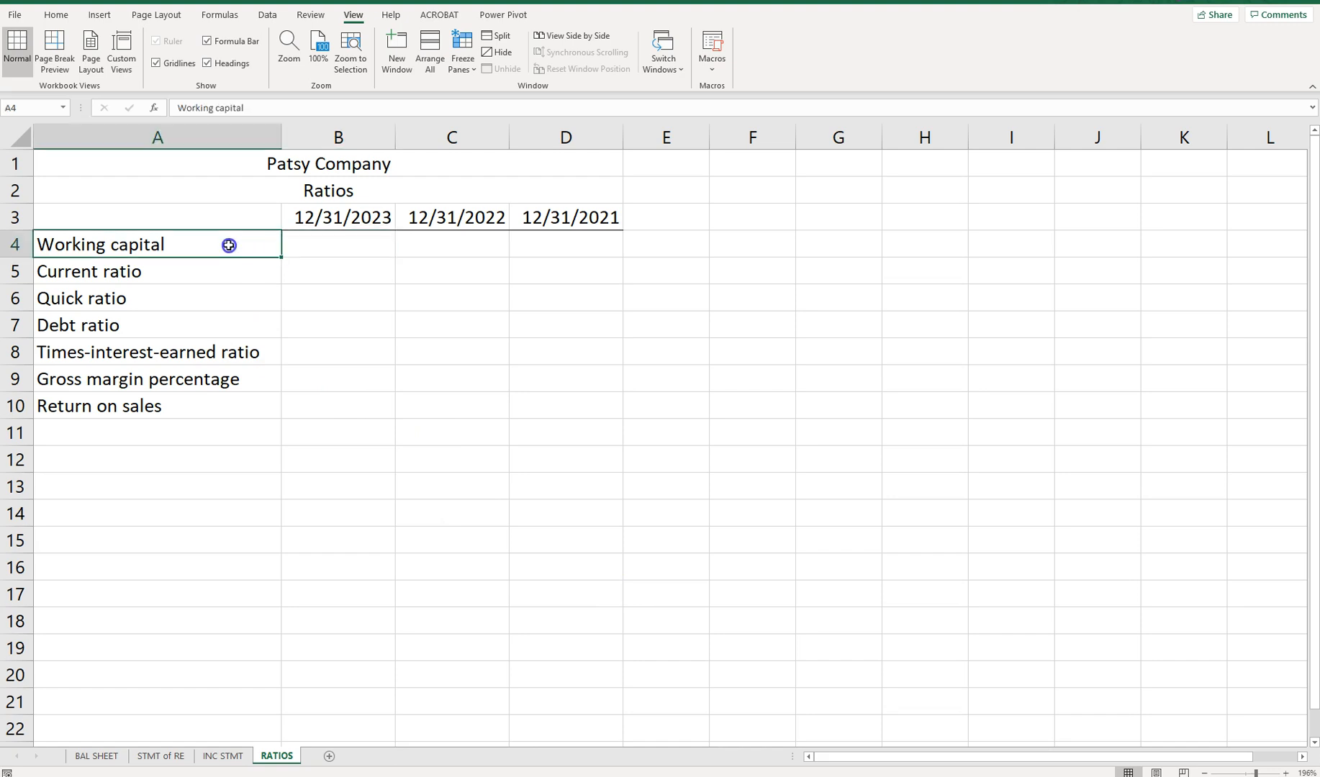
{"action": "left_click", "coordinate": [228, 271]}
{"action": "left_click", "coordinate": [224, 292]}
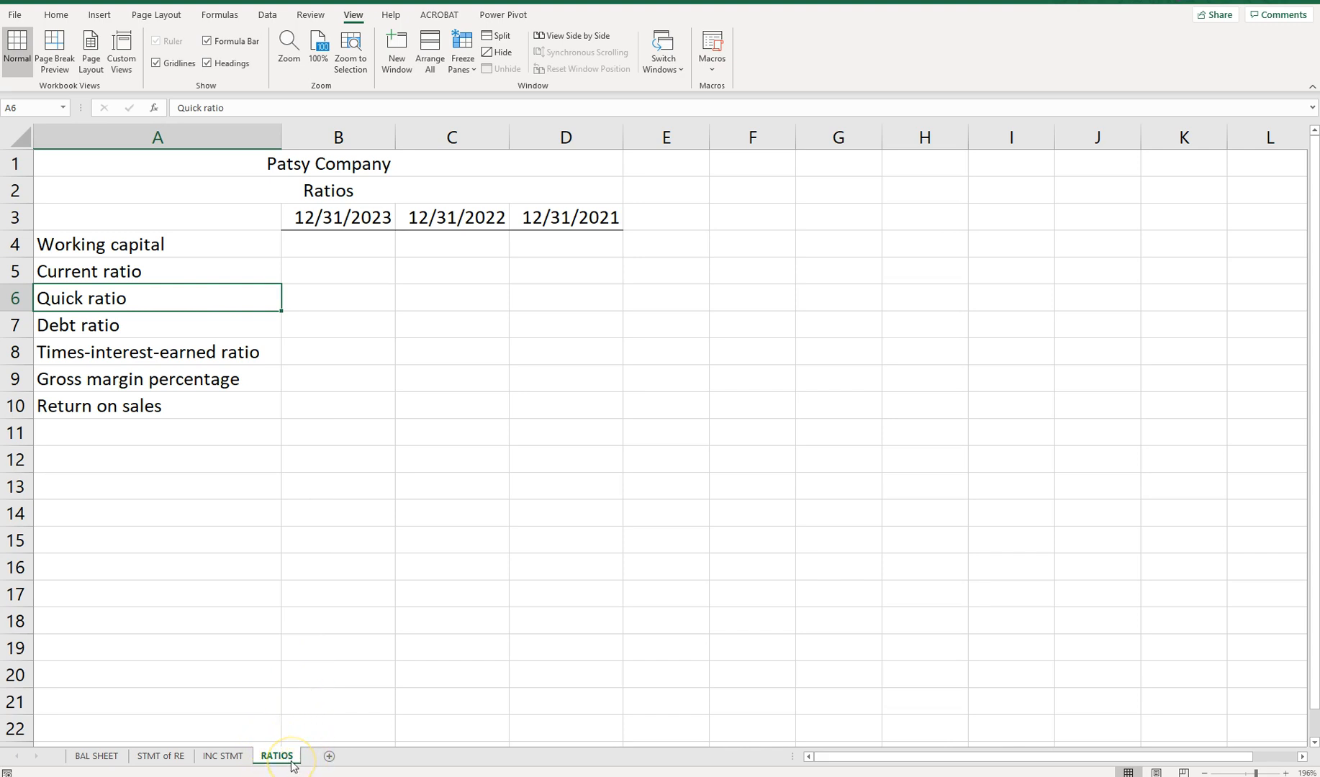
{"action": "left_click", "coordinate": [236, 757]}
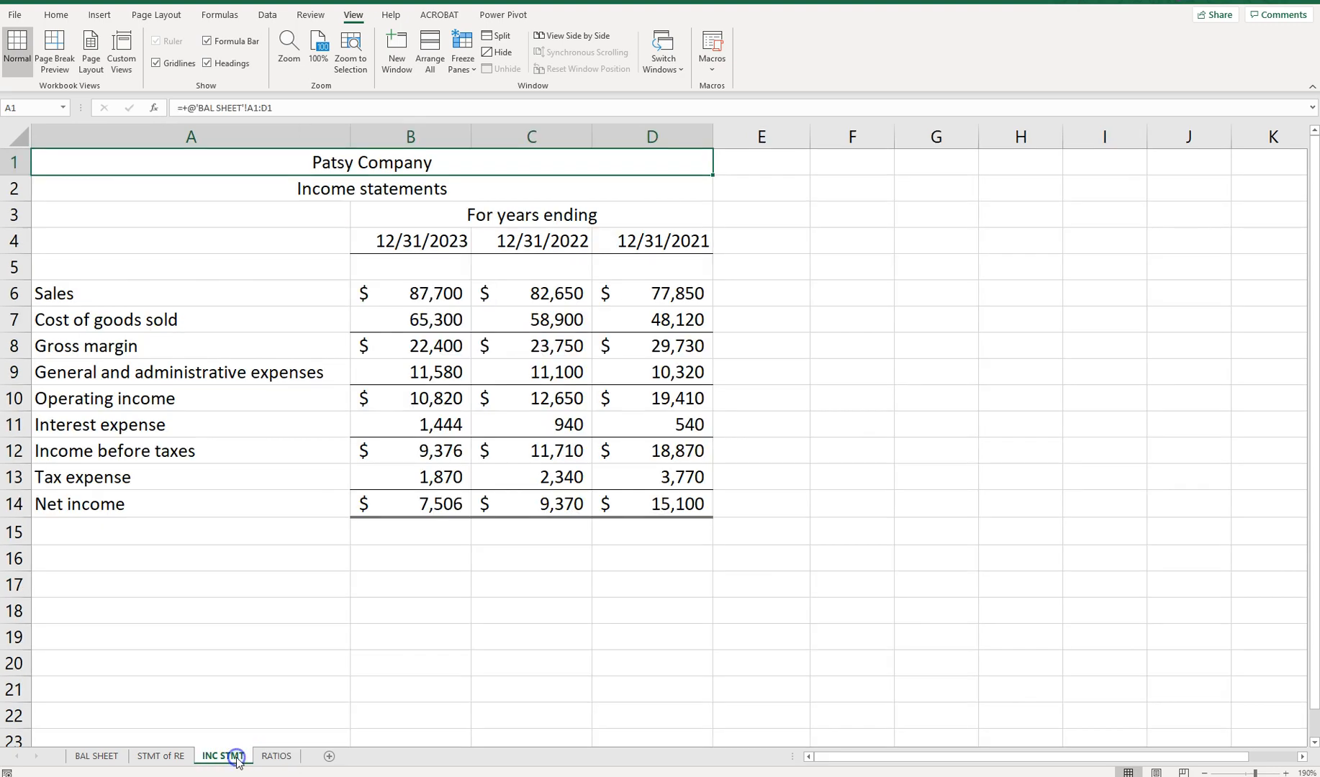
{"action": "left_click", "coordinate": [163, 756]}
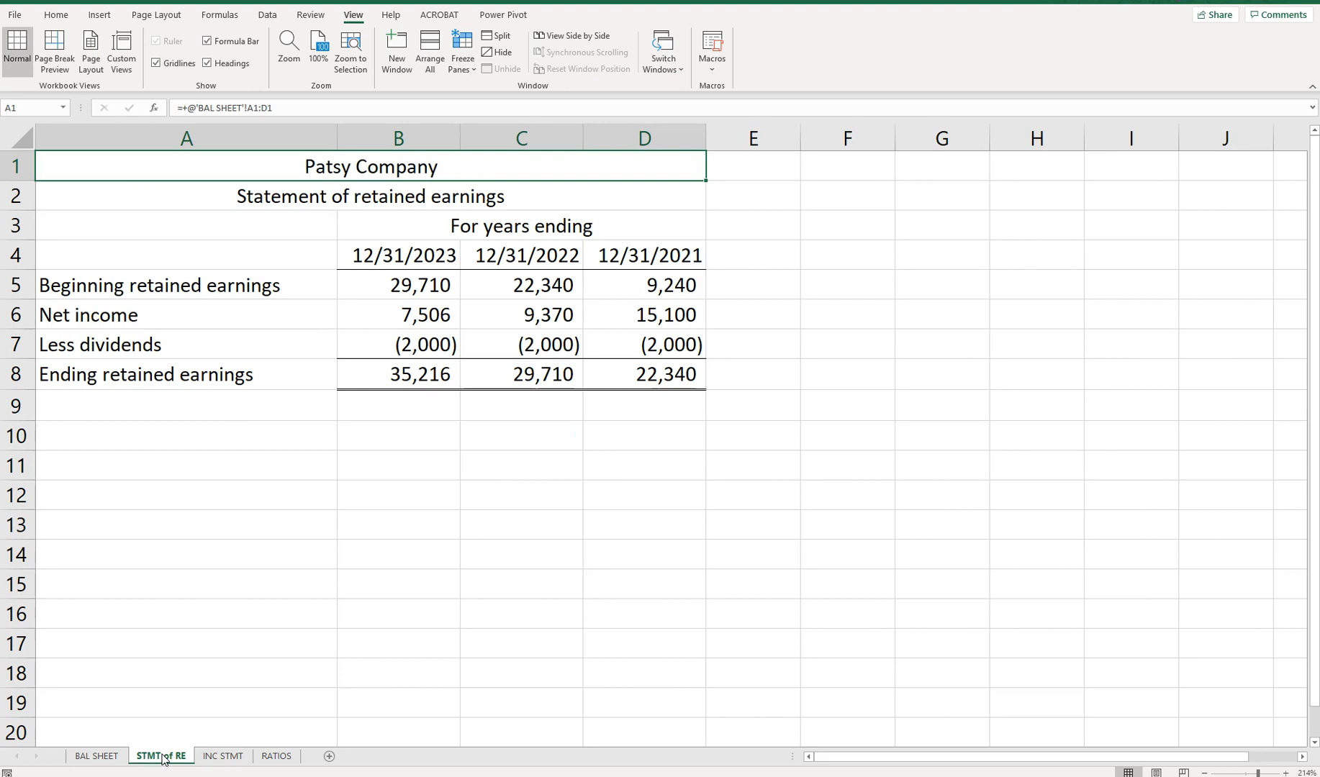
{"action": "left_click", "coordinate": [109, 759]}
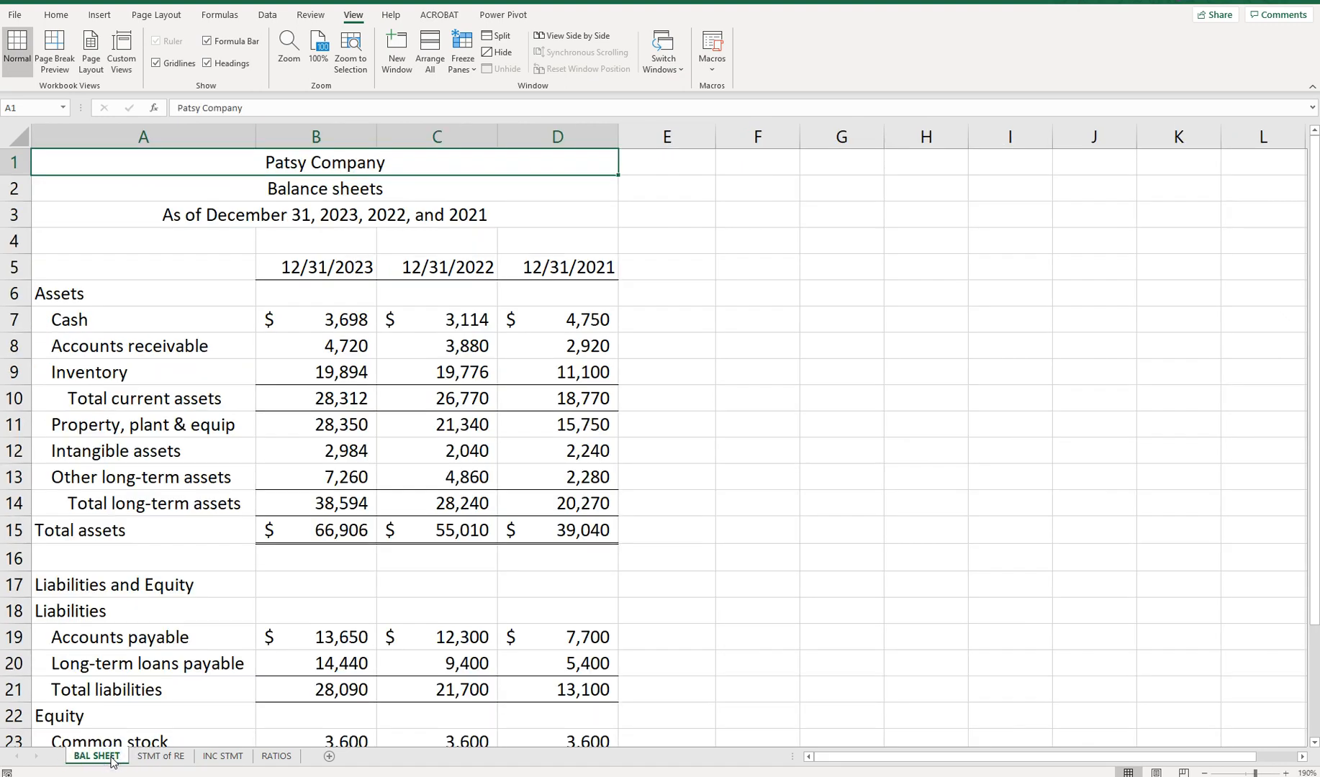
{"action": "left_click", "coordinate": [277, 756]}
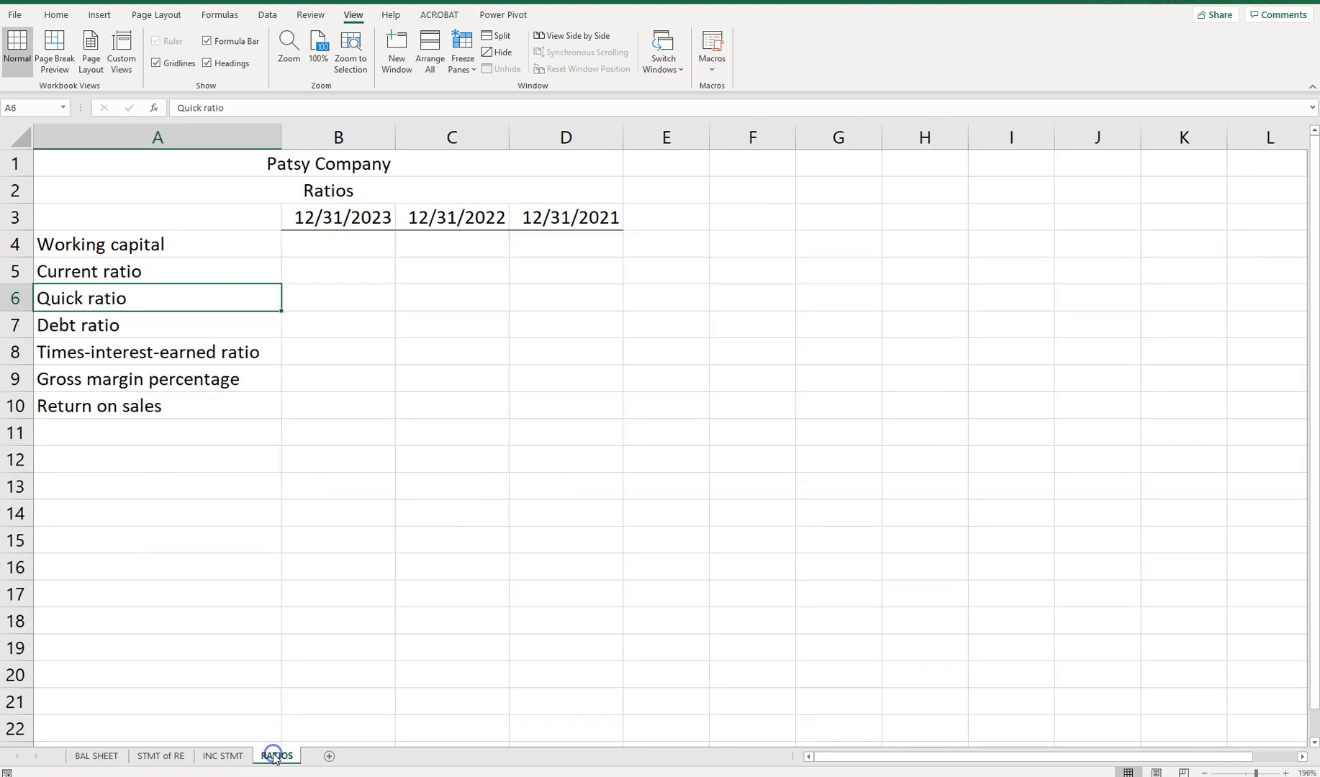
{"action": "left_click", "coordinate": [311, 244]}
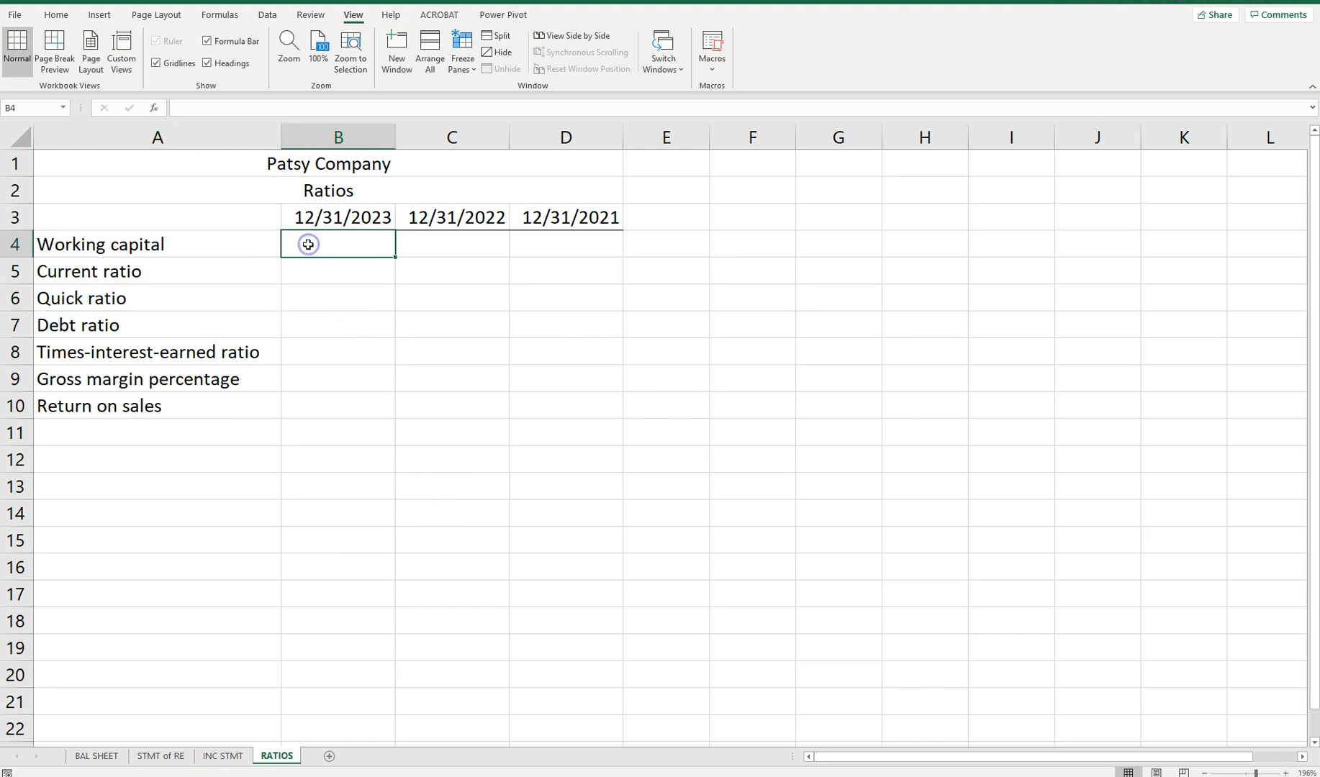
{"action": "left_click", "coordinate": [347, 238]}
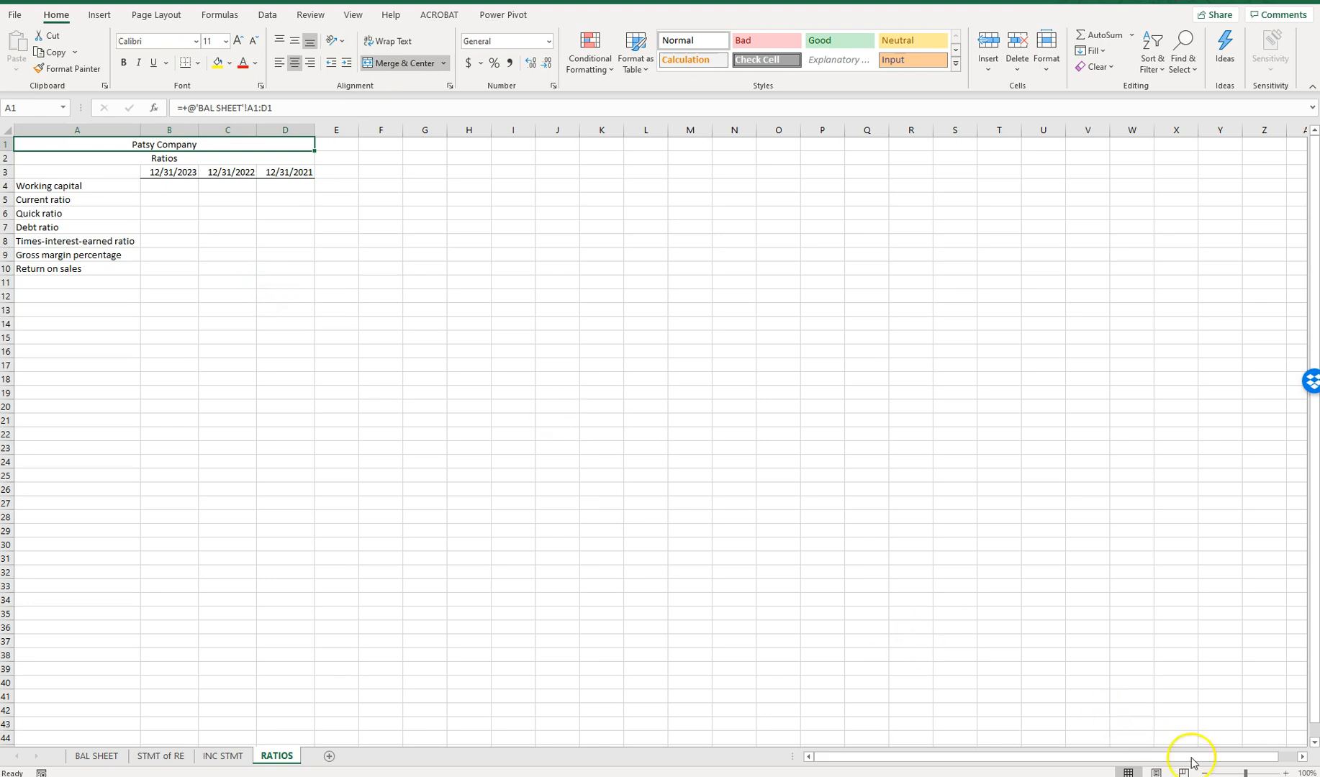
- Arrange the windows of the active workbook vertically beside each other and hide the Dropbox badge
{"action": "left_click", "coordinate": [1243, 772]}
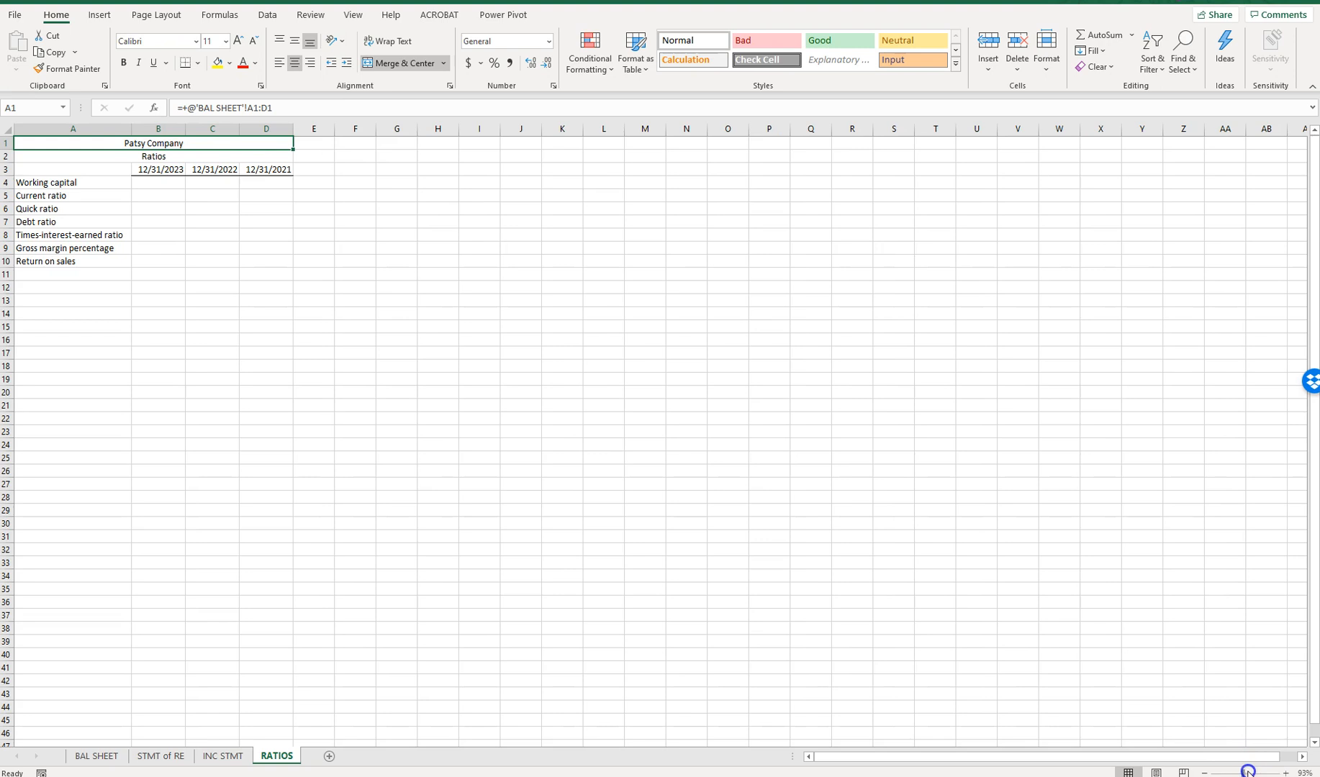
{"action": "left_click_drag", "start_coordinate": [1252, 771], "coordinate": [1259, 774]}
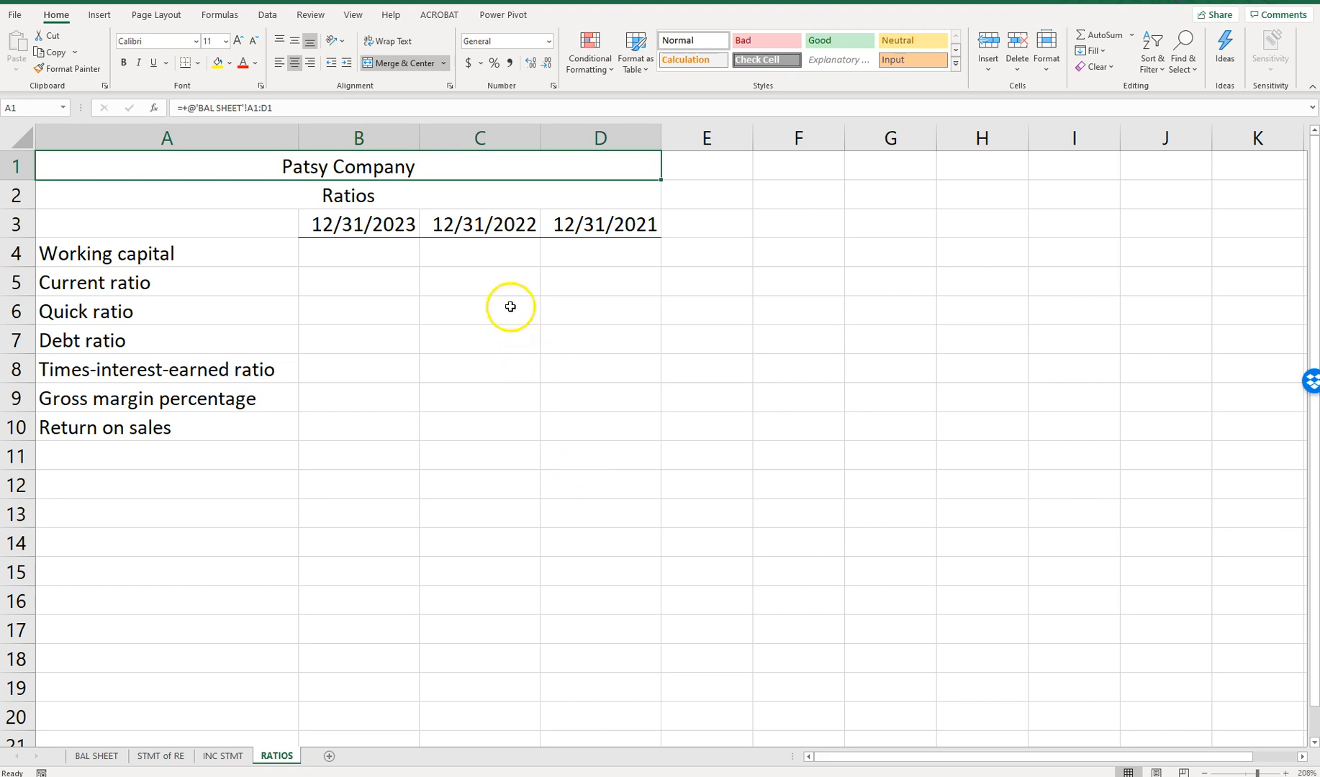
{"action": "left_click", "coordinate": [352, 15]}
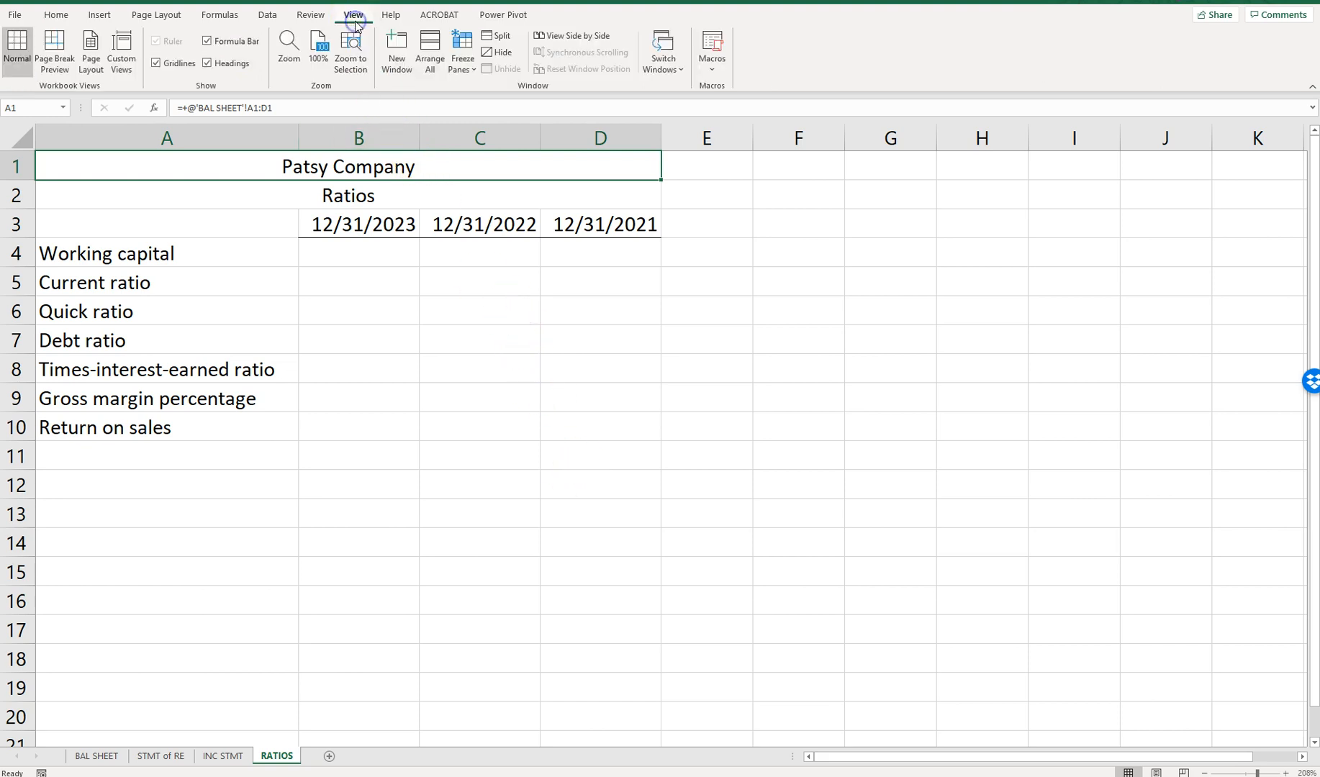
{"action": "left_click", "coordinate": [426, 65]}
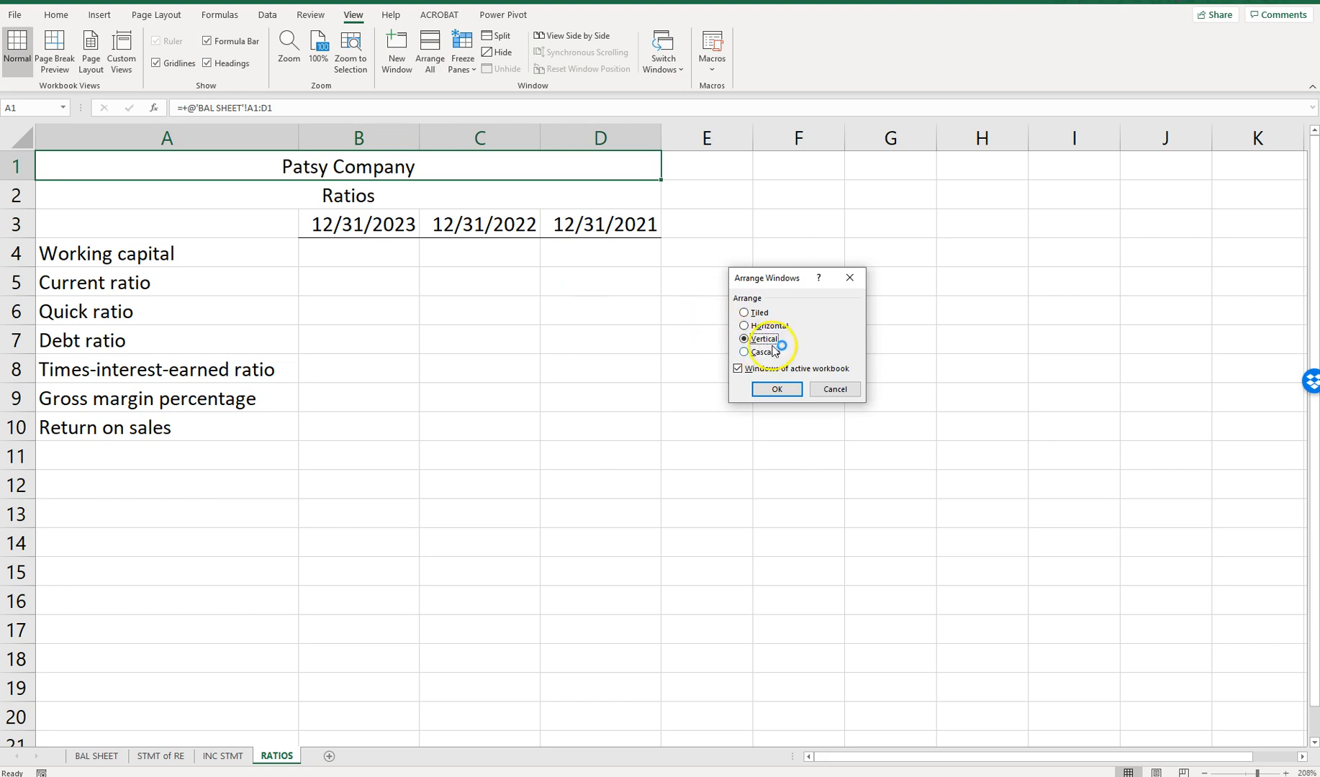
{"action": "left_click", "coordinate": [777, 391]}
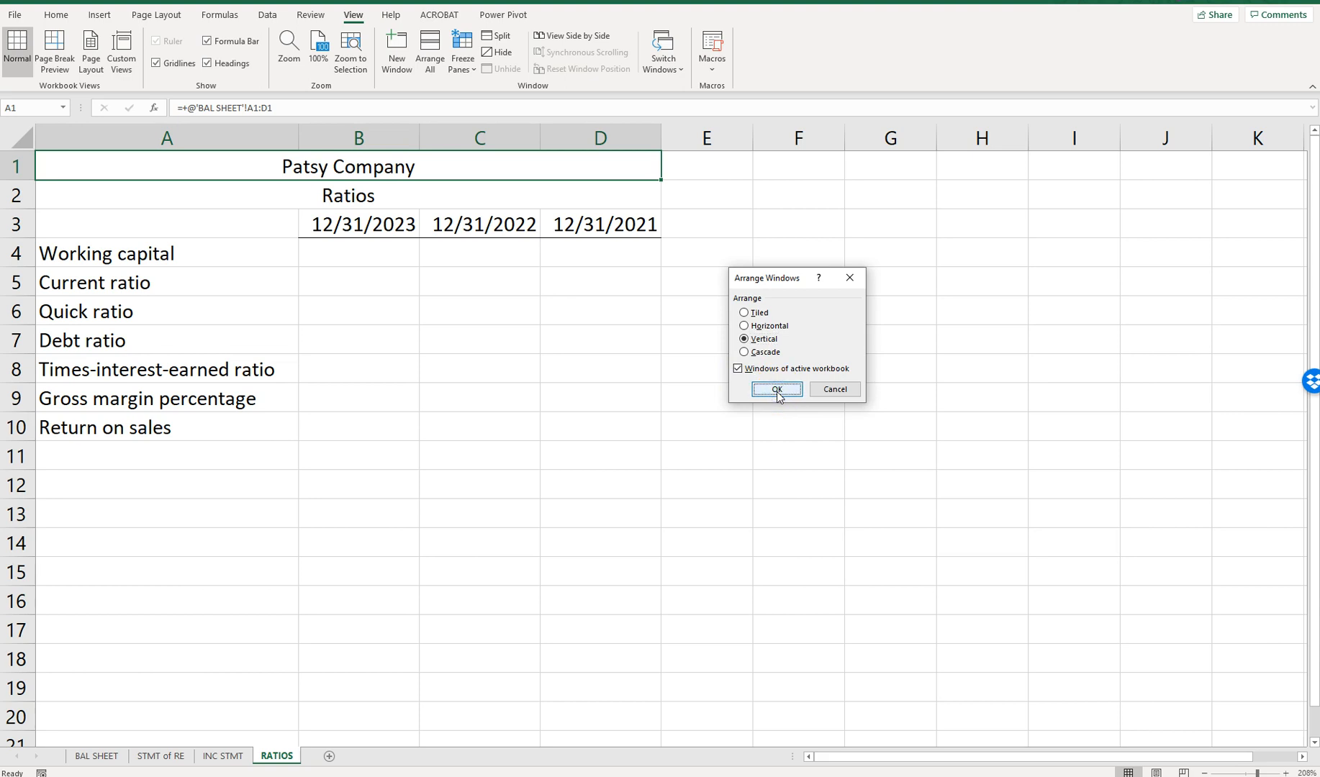
{"action": "left_click", "coordinate": [778, 391]}
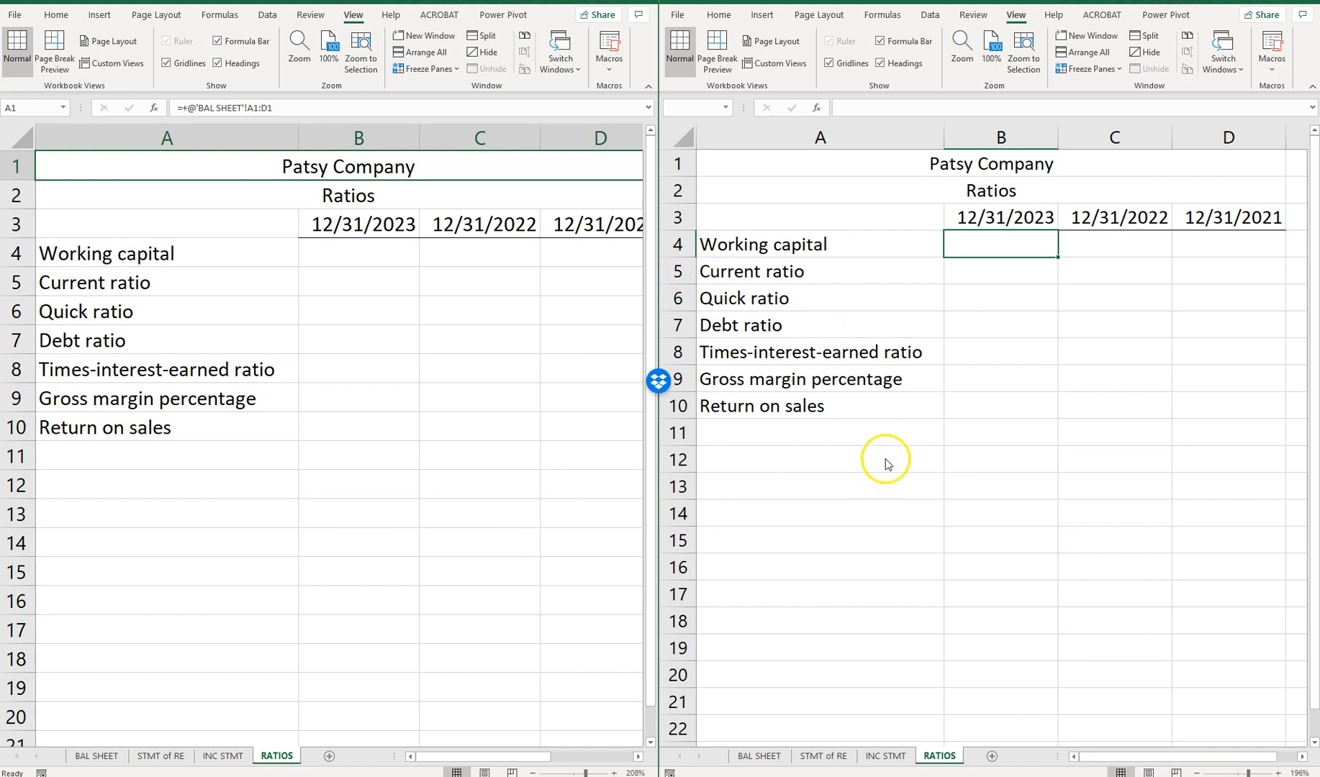
{"action": "left_click", "coordinate": [659, 381]}
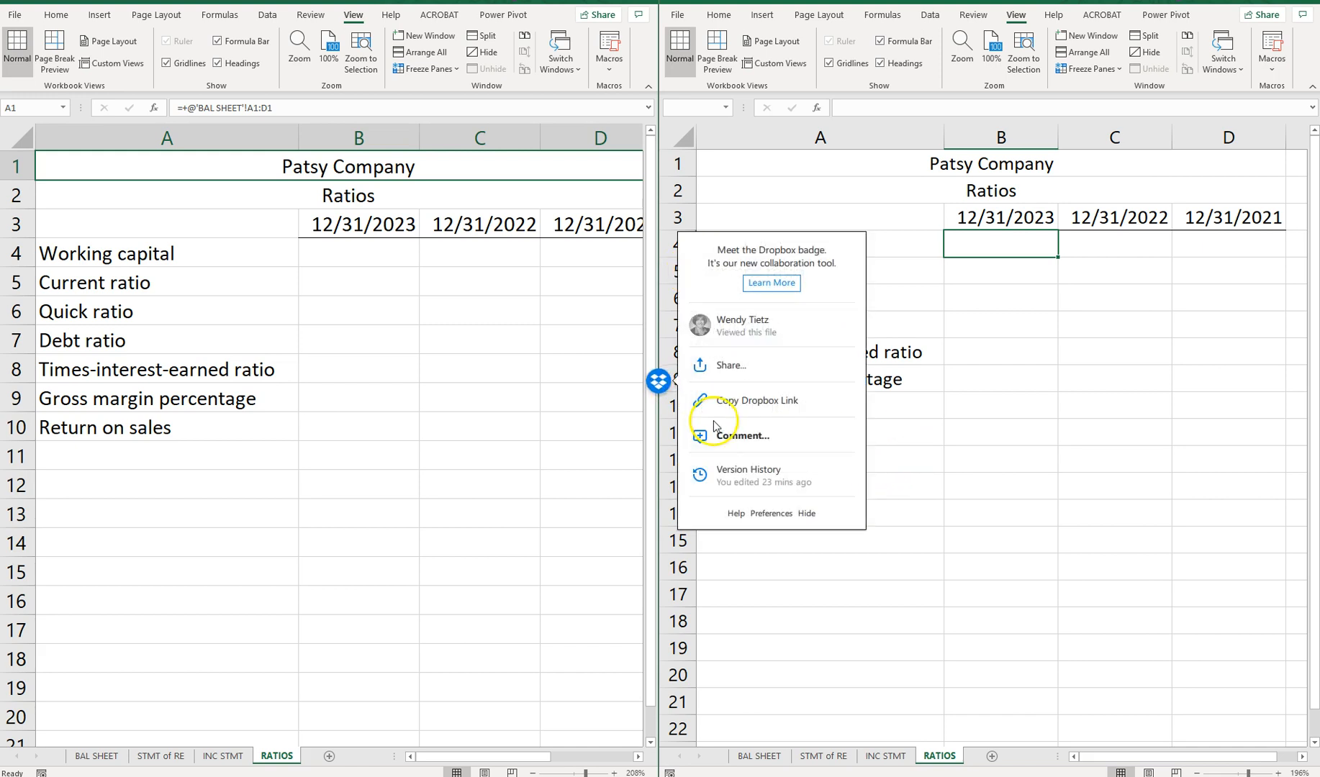
{"action": "left_click", "coordinate": [805, 513]}
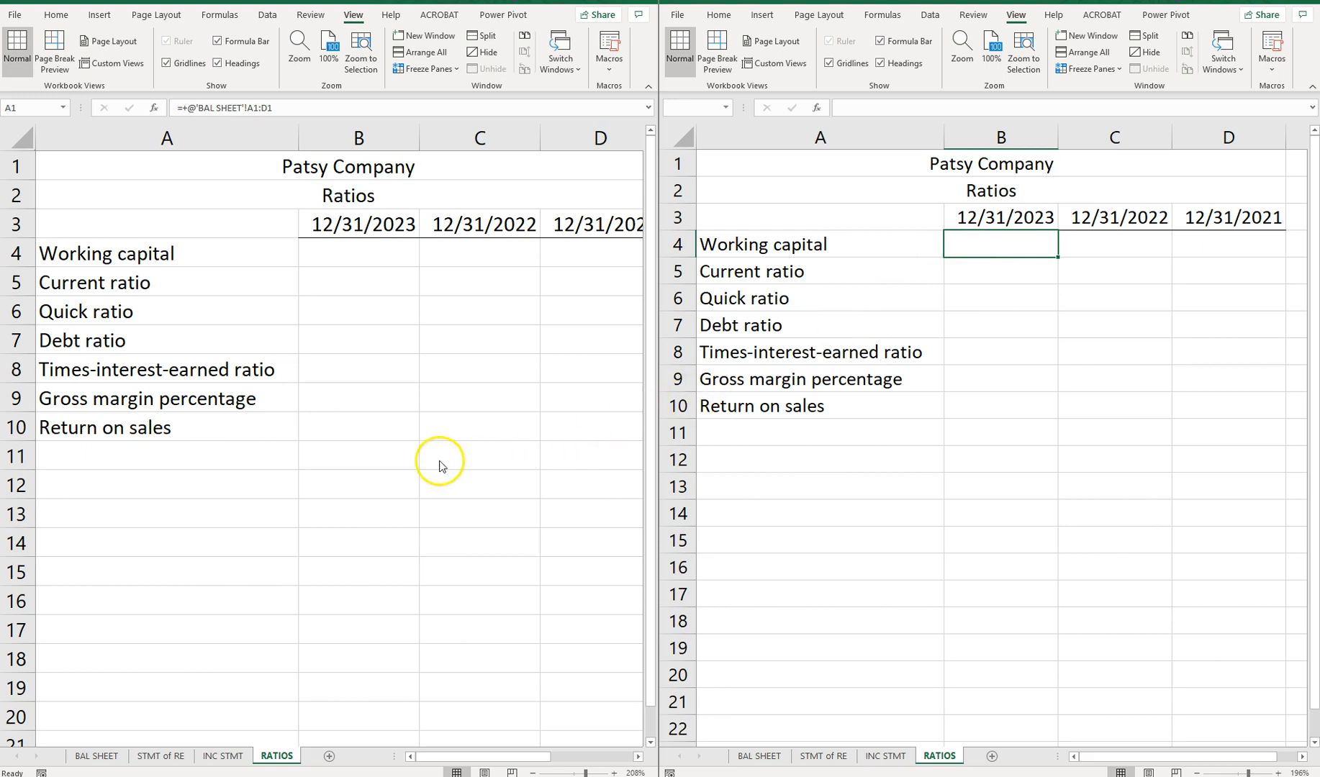
- Enlarge the balance sheet, retained earnings and income statement worksheets in the window beside the ratios, leaving the balance sheet displayed
{"action": "left_click", "coordinate": [97, 756]}
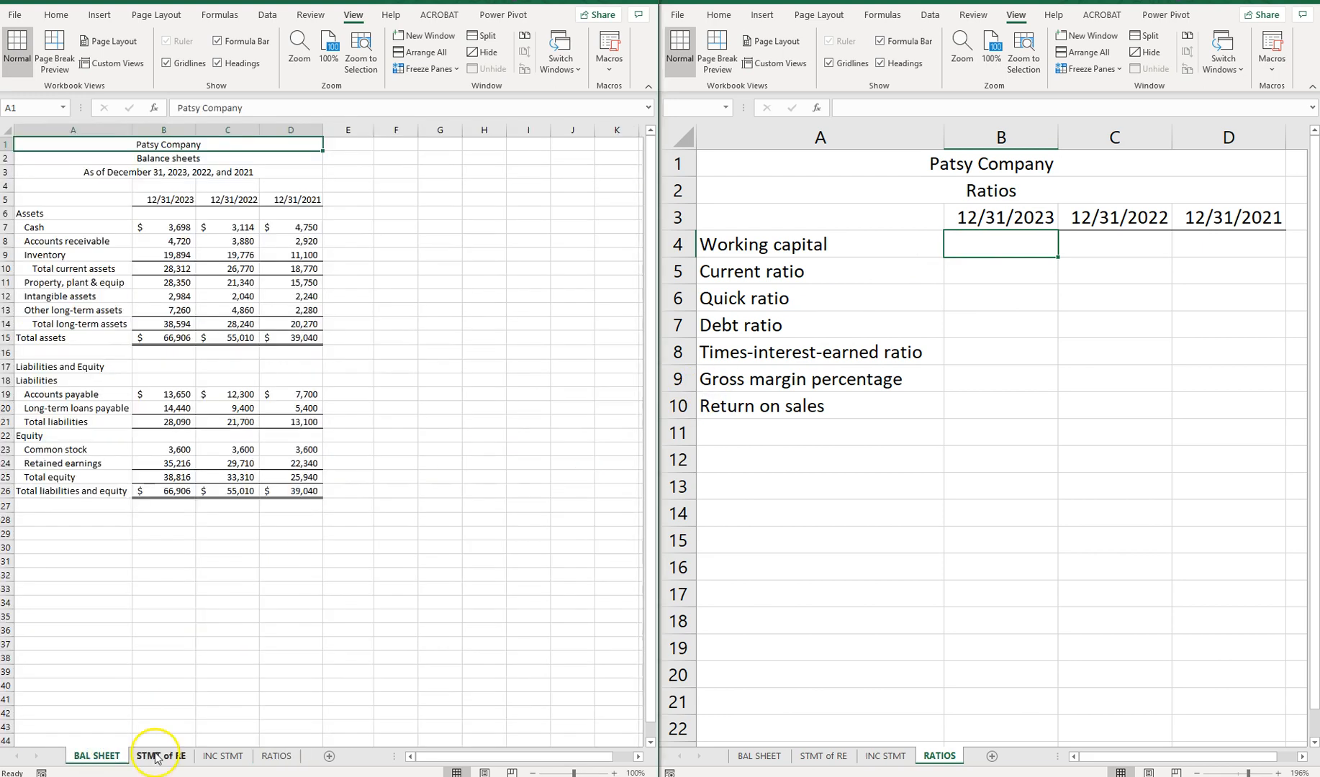
{"action": "left_click", "coordinate": [578, 771]}
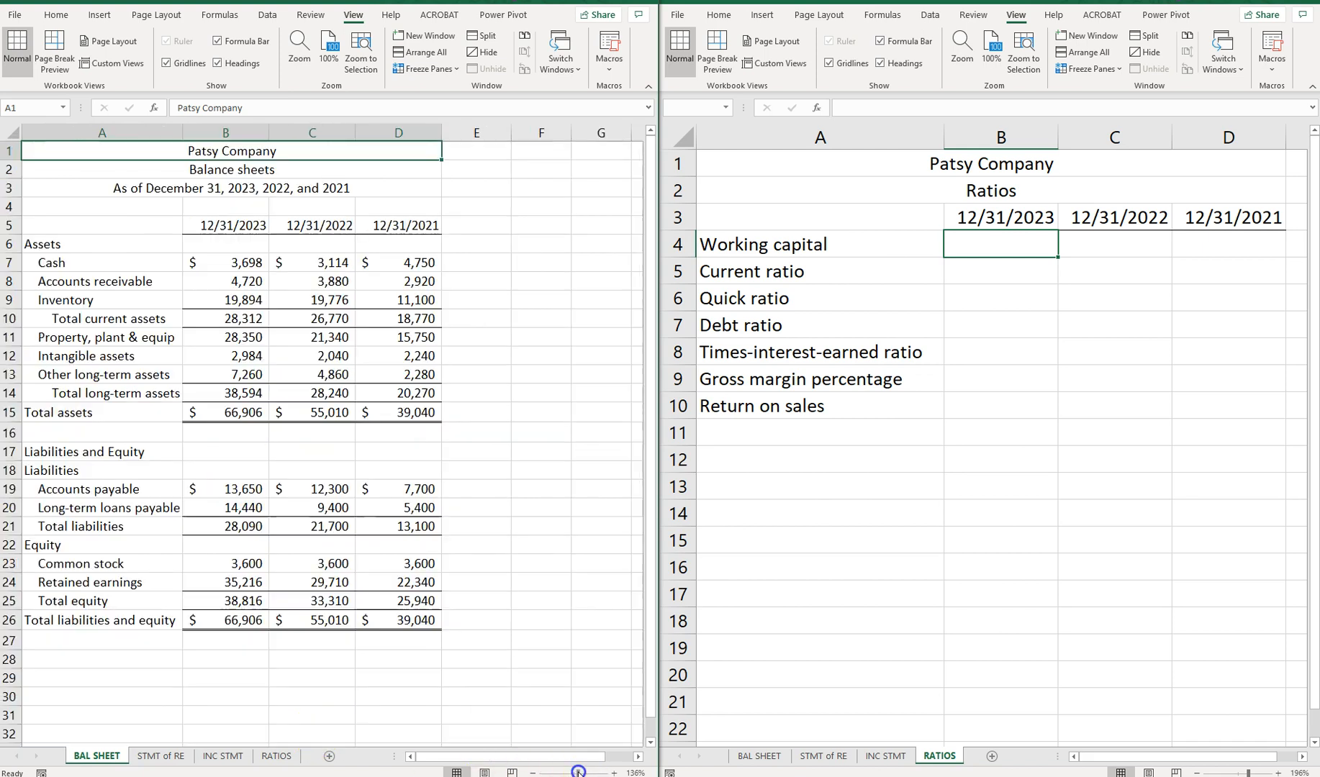
{"action": "left_click", "coordinate": [180, 762]}
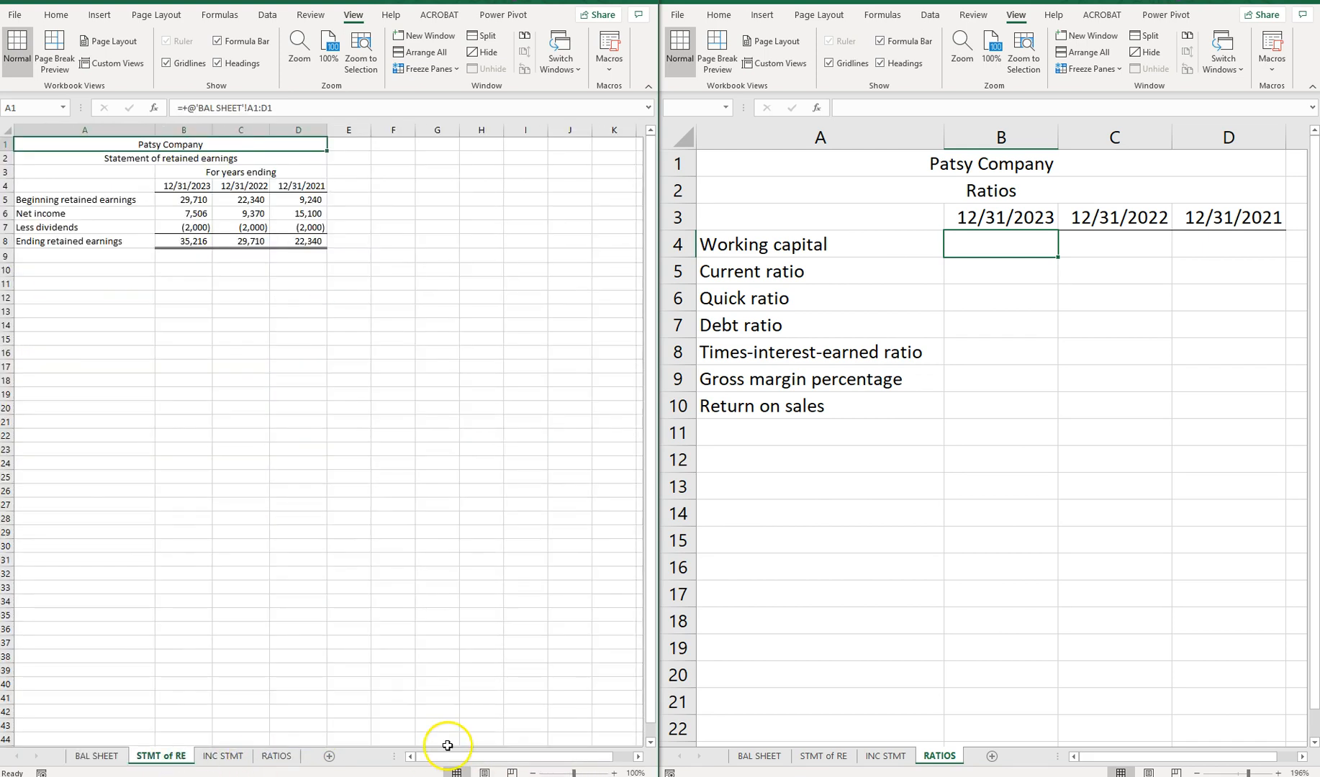
{"action": "left_click", "coordinate": [579, 772]}
{"action": "left_click", "coordinate": [232, 758]}
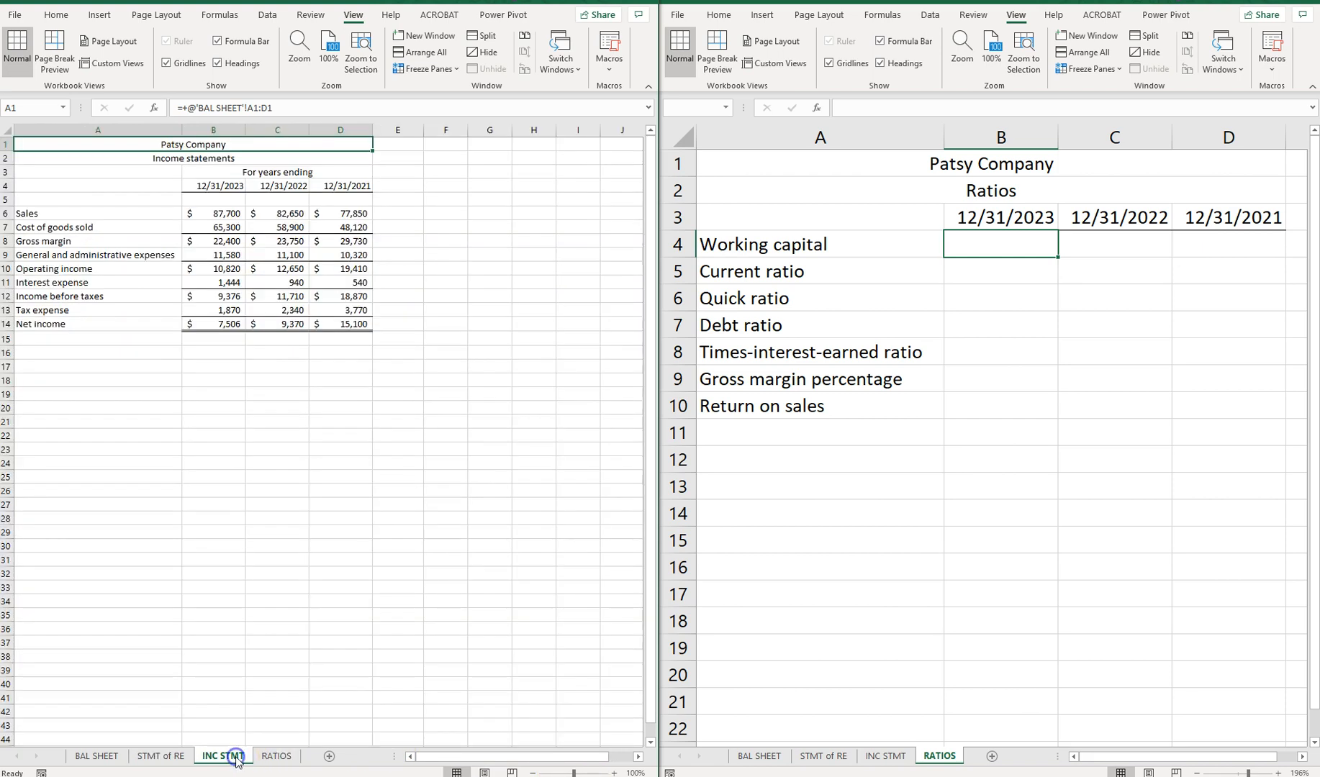
{"action": "left_click", "coordinate": [585, 772]}
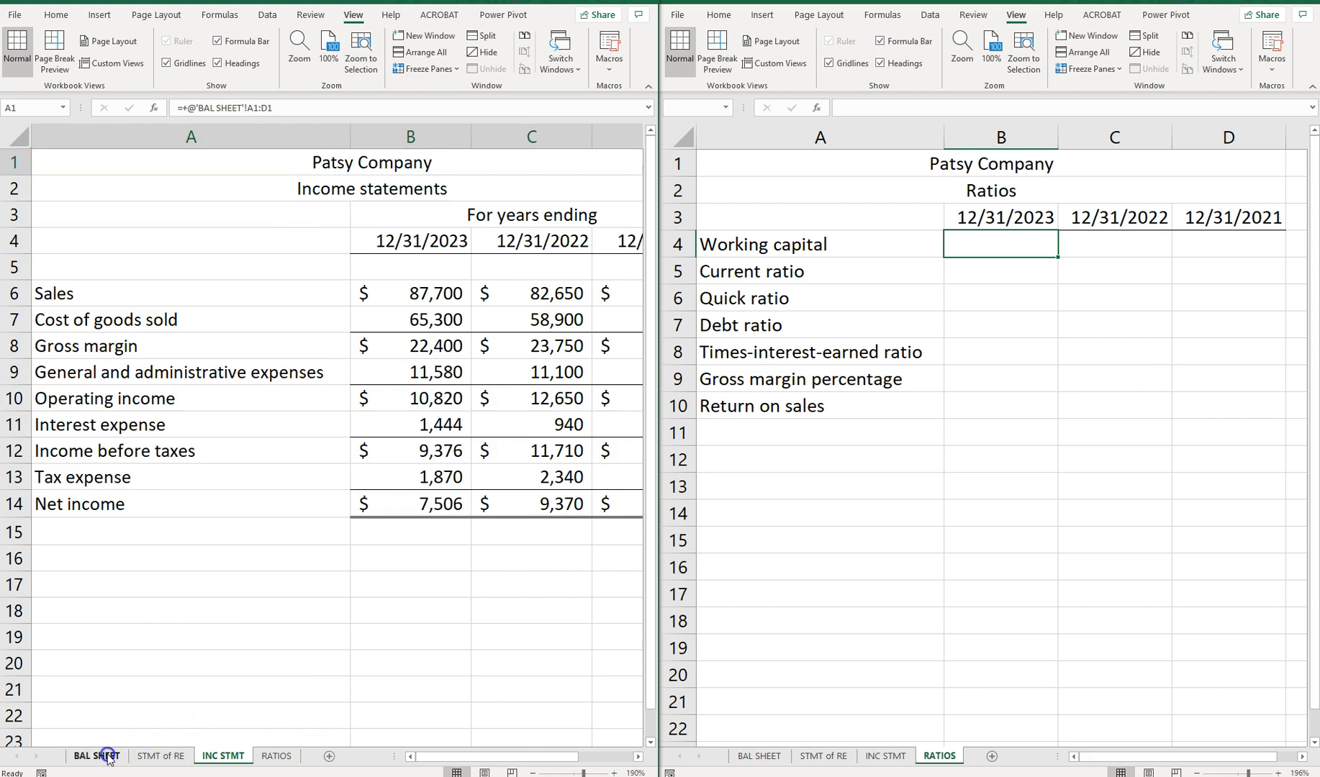
{"action": "left_click", "coordinate": [97, 756]}
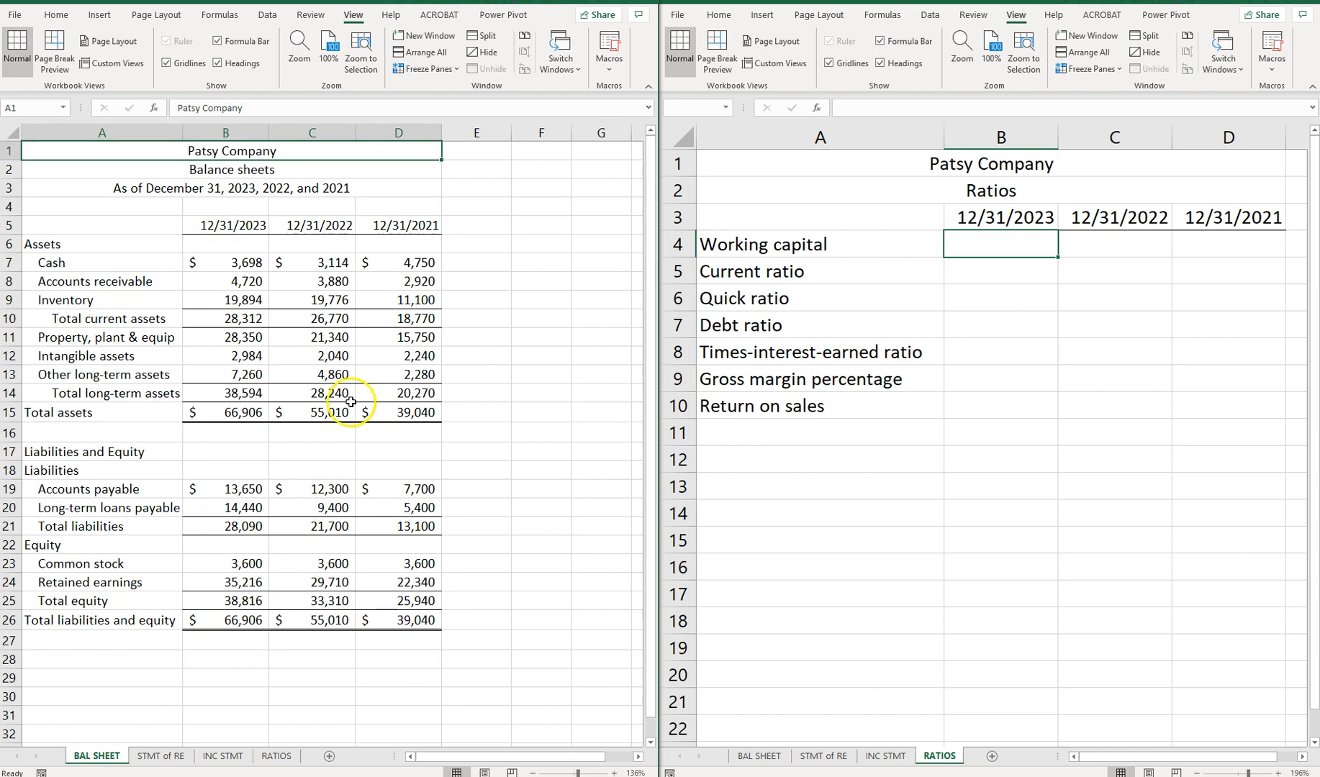
- Calculate the 12/31/2023 working capital in B4 of the RATIOS sheet with ='BAL SHEET'!B10-'BAL SHEET'!B19
{"action": "left_click", "coordinate": [987, 245]}
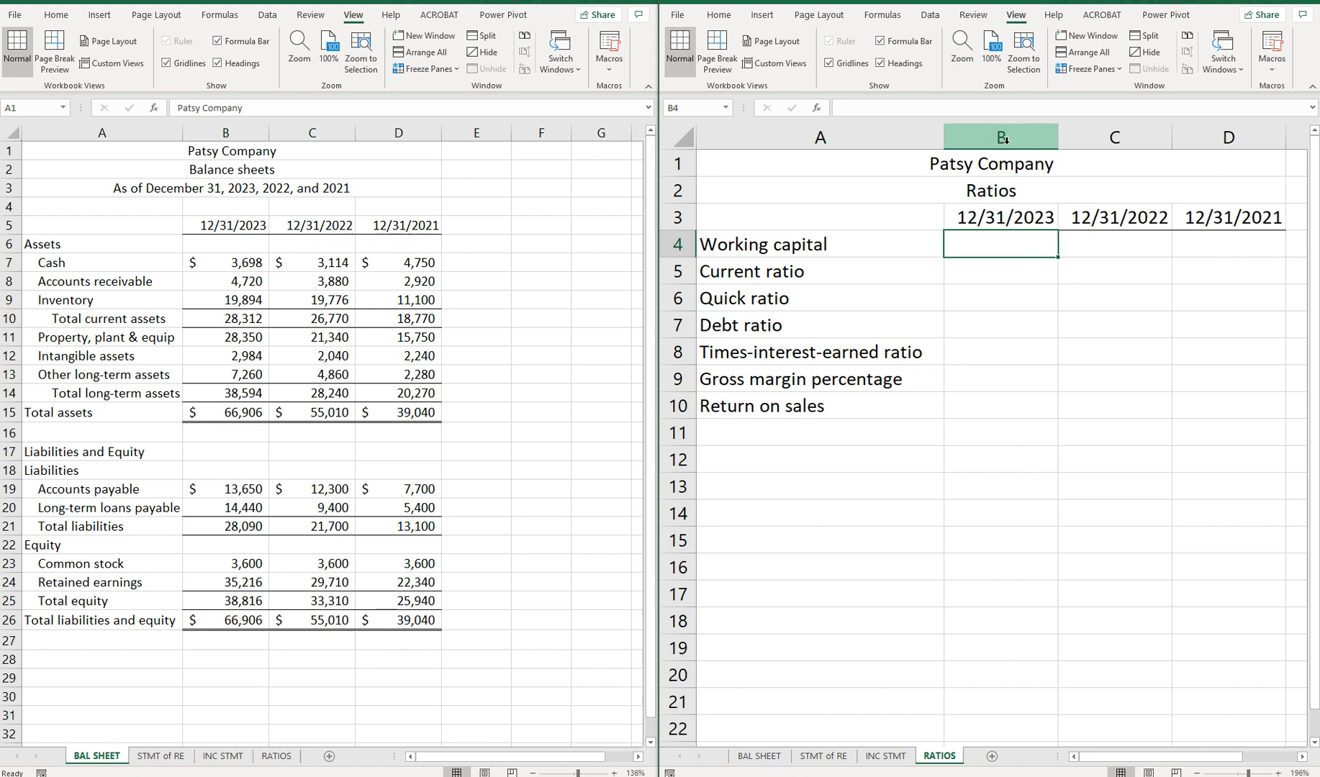
{"action": "left_click", "coordinate": [1003, 249]}
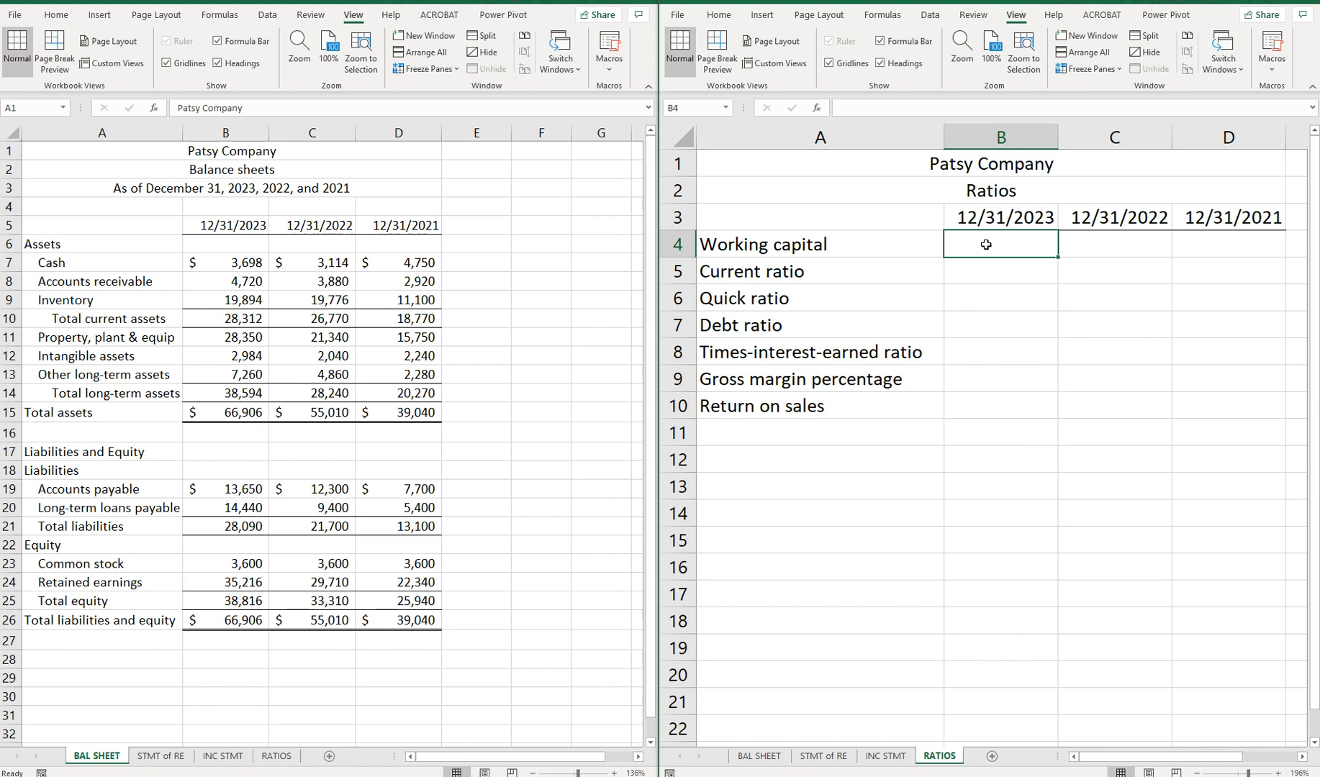
{"action": "type", "text": "="}
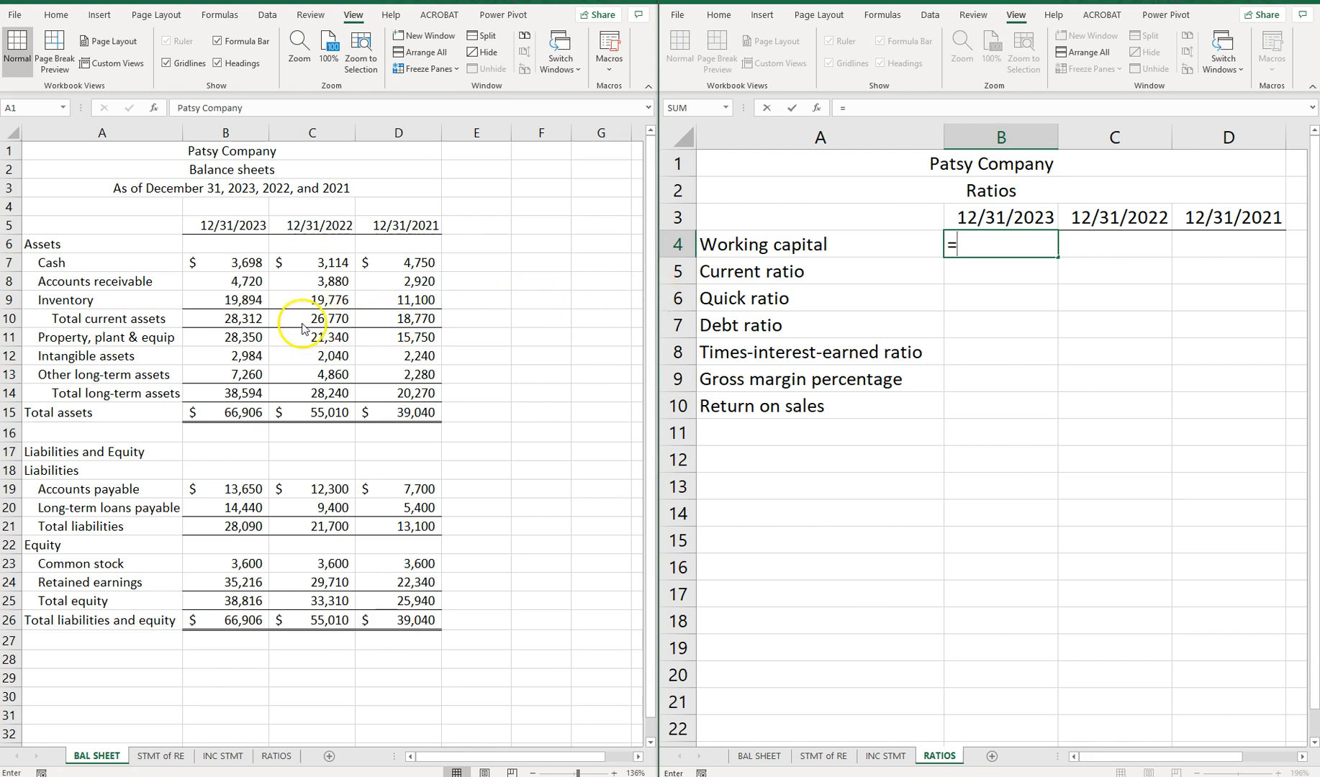
{"action": "left_click", "coordinate": [239, 320]}
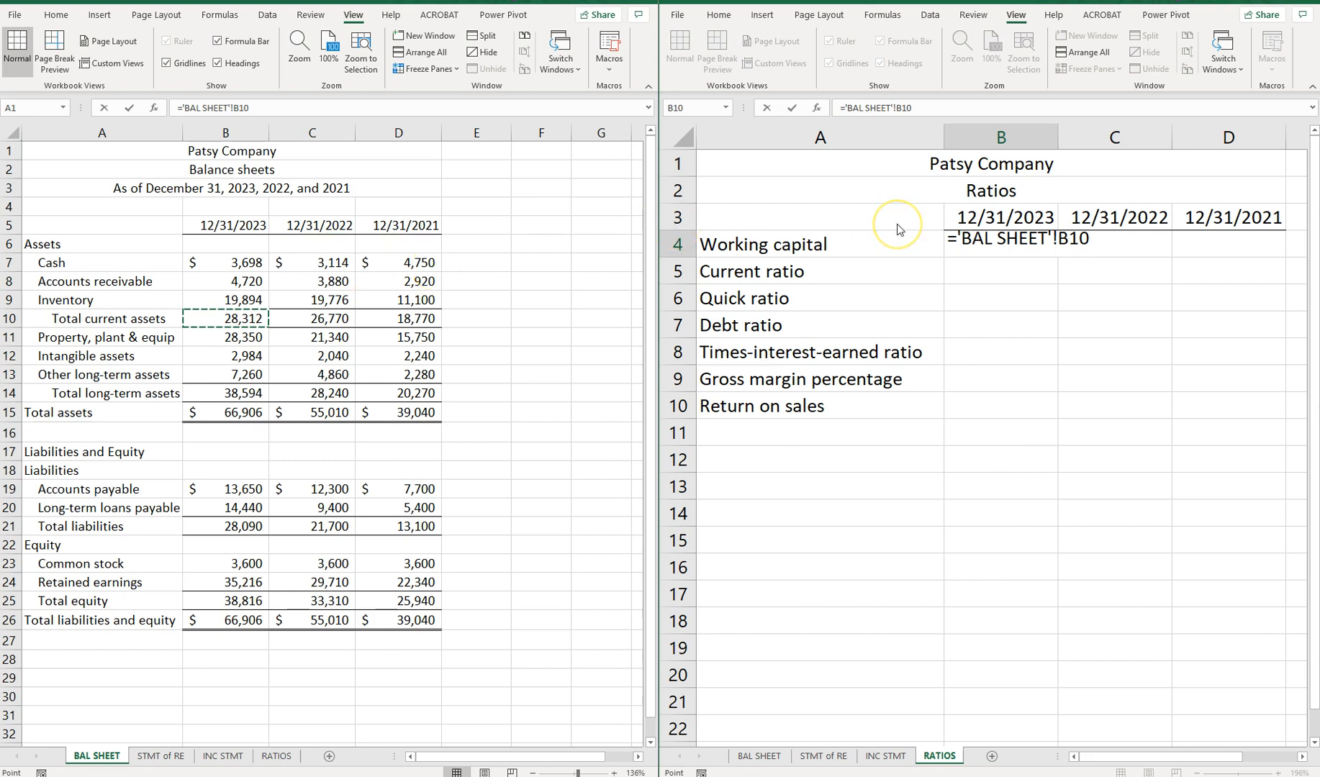
{"action": "type", "text": "-"}
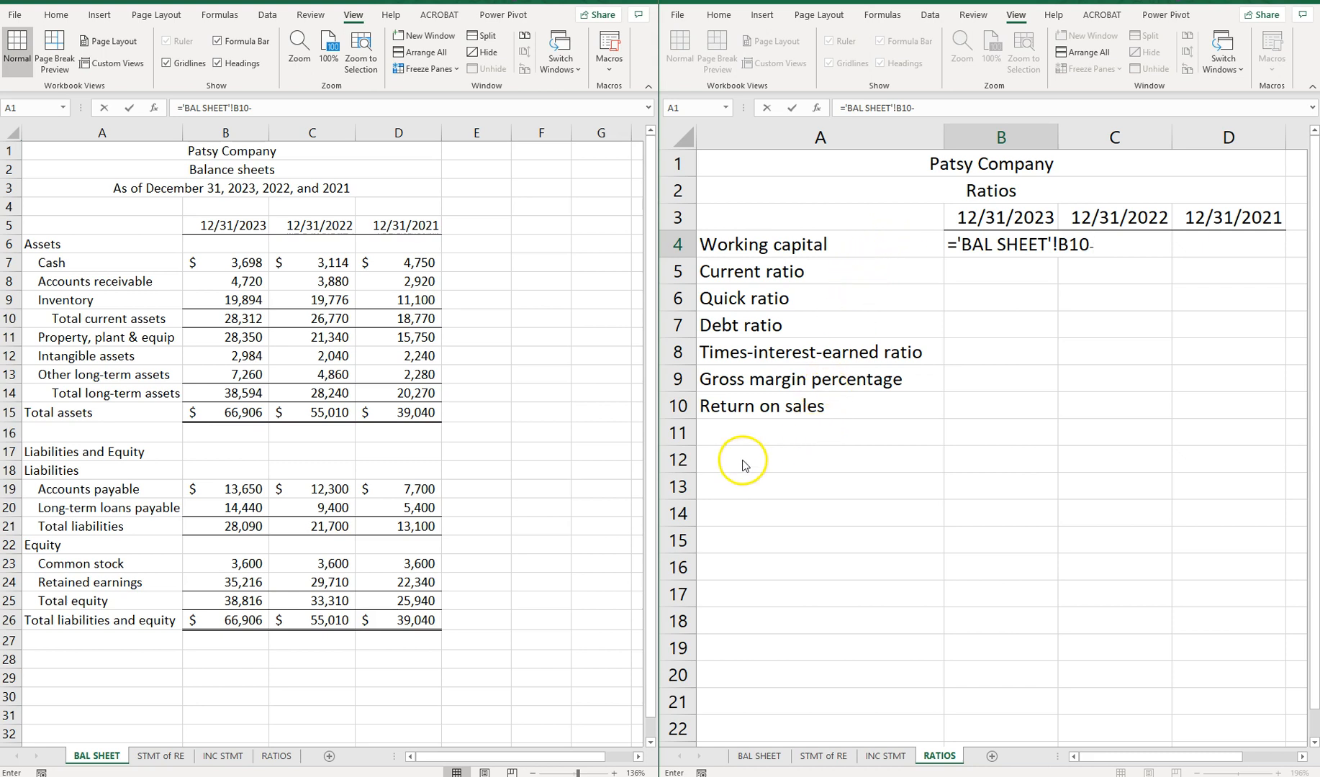
{"action": "left_click", "coordinate": [230, 488]}
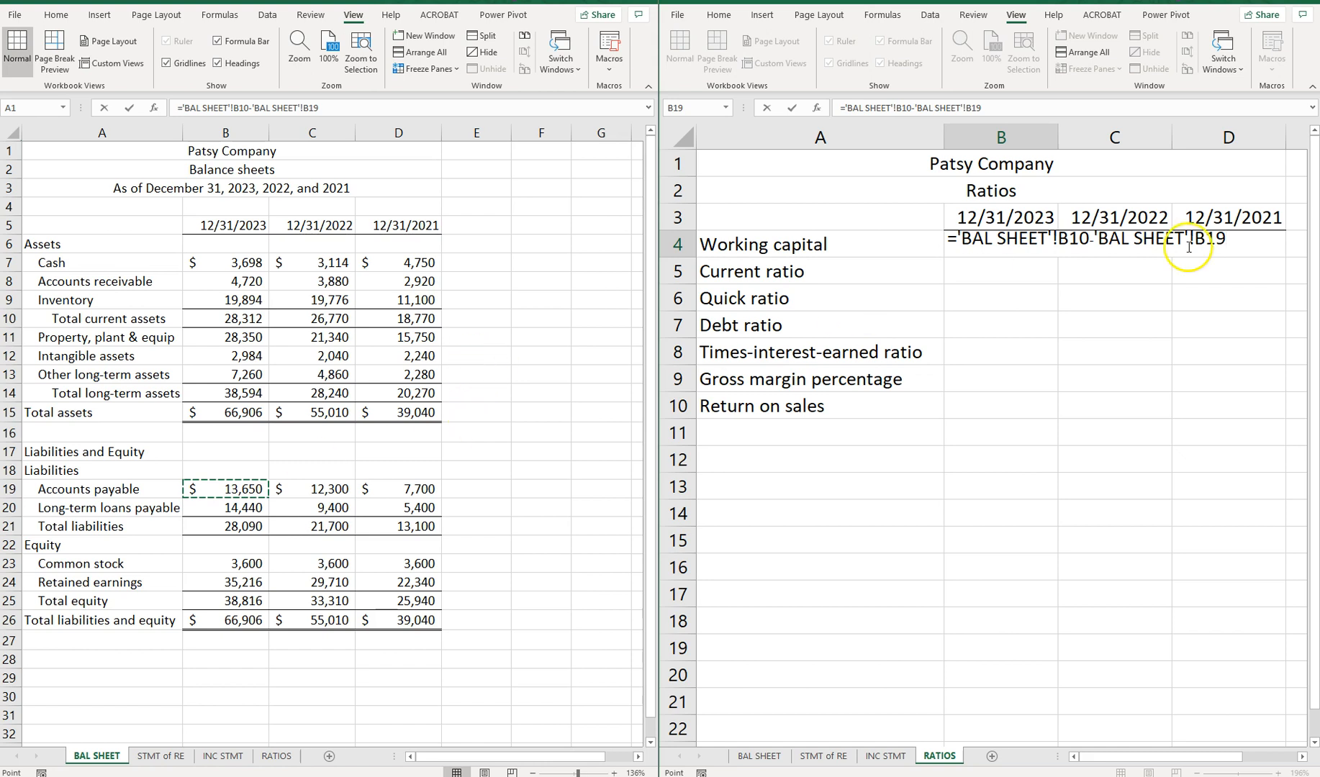
{"action": "left_click", "coordinate": [1223, 231]}
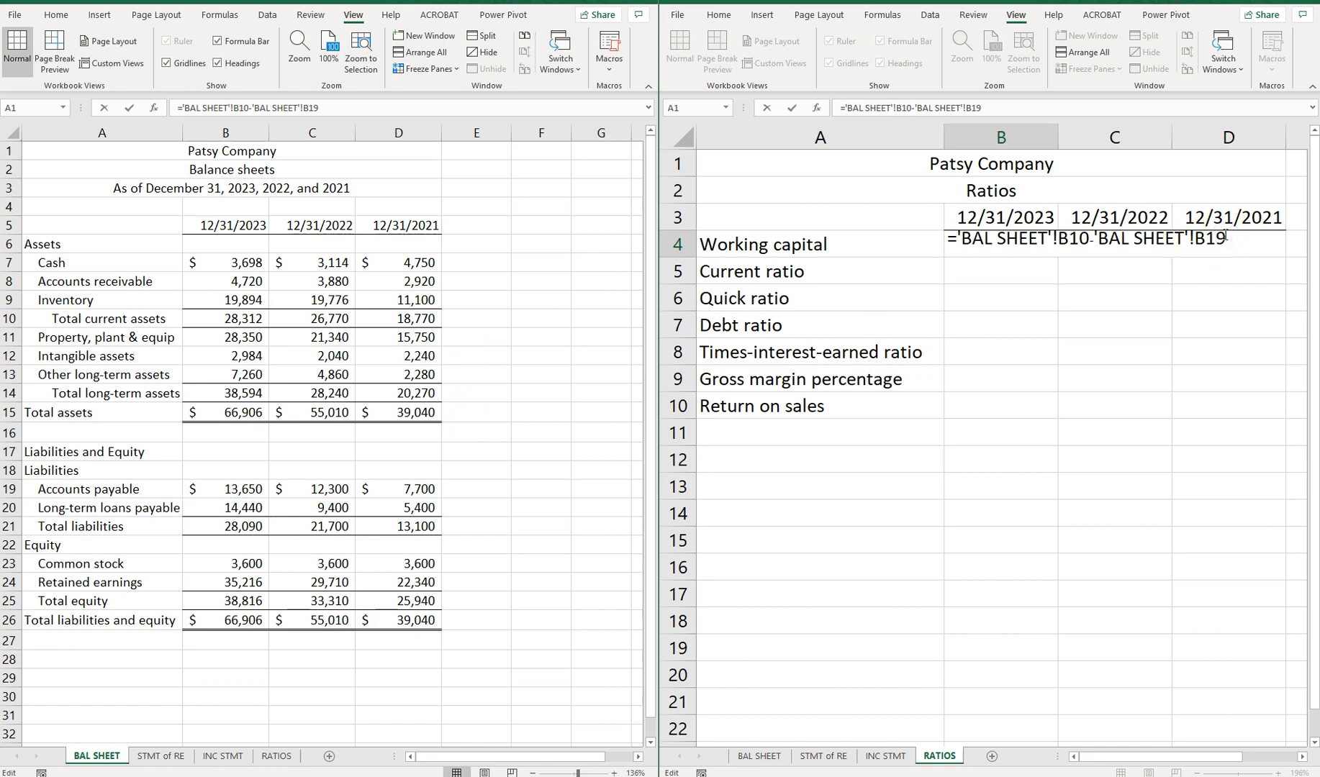
{"action": "key", "text": "Return"}
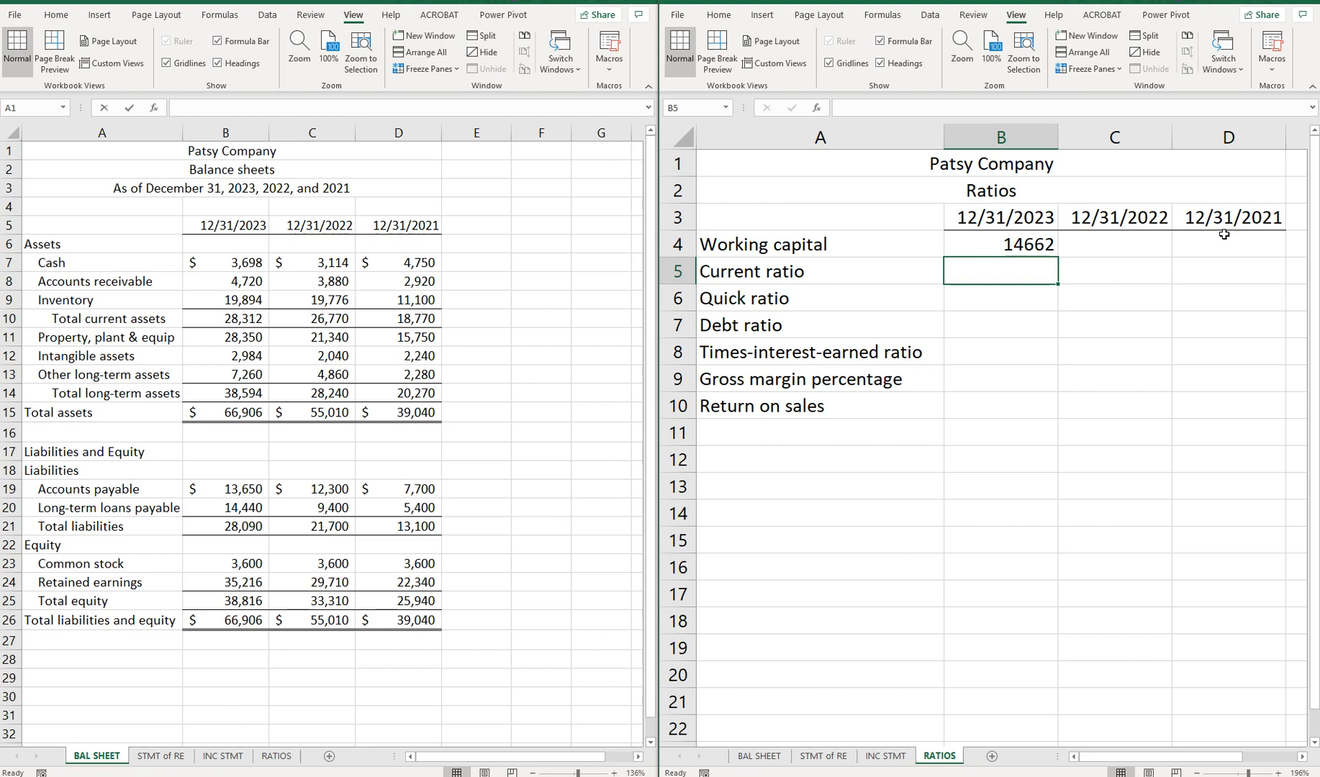
- Calculate the 12/31/2023 current ratio in B5 with ='BAL SHEET'!B10/'BAL SHEET'!B19
{"action": "type", "text": "="}
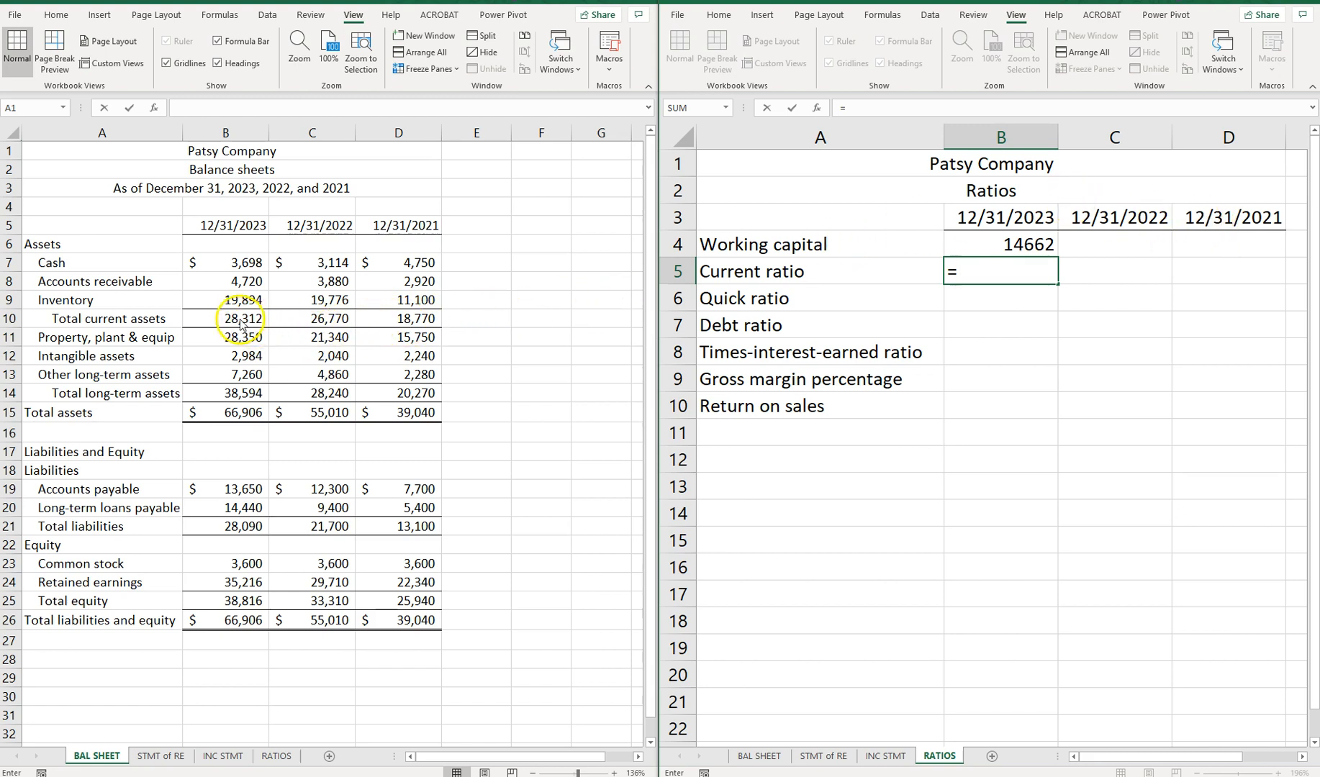
{"action": "left_click", "coordinate": [232, 319]}
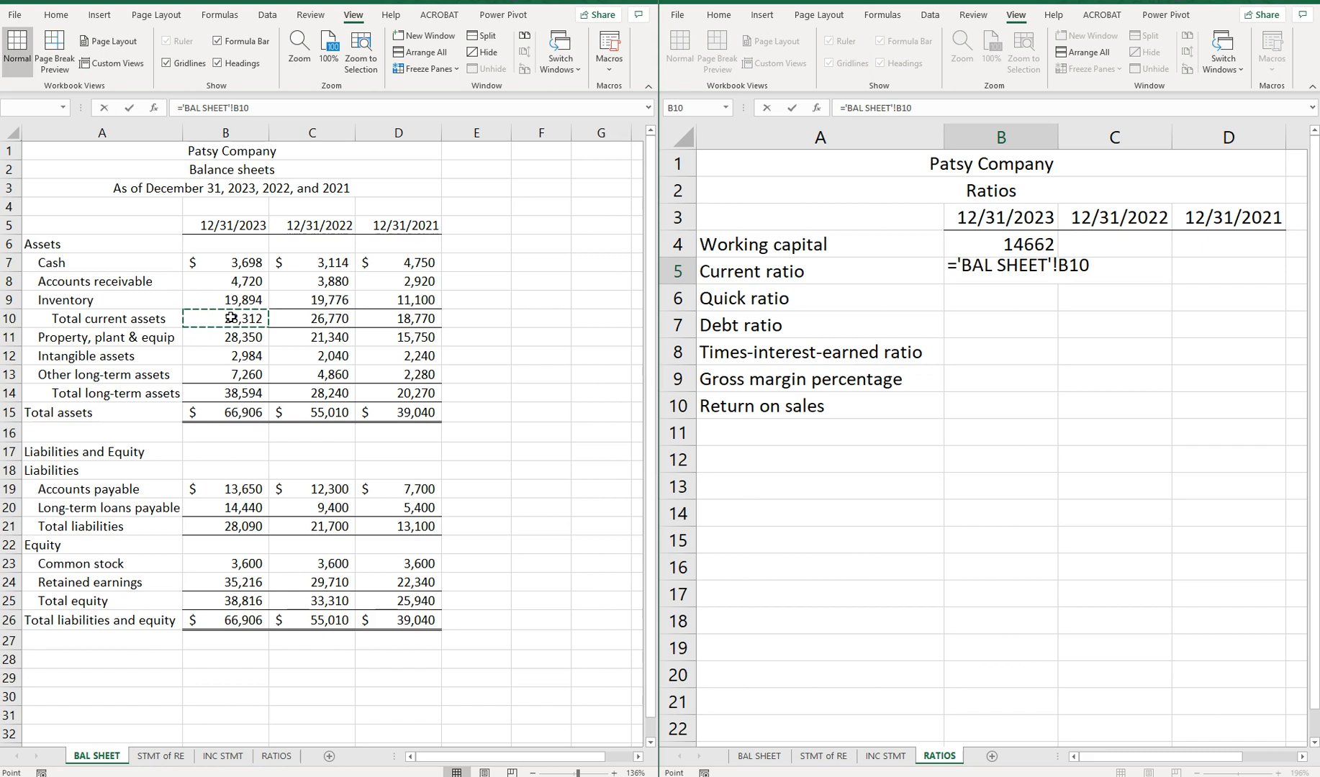
{"action": "type", "text": "/"}
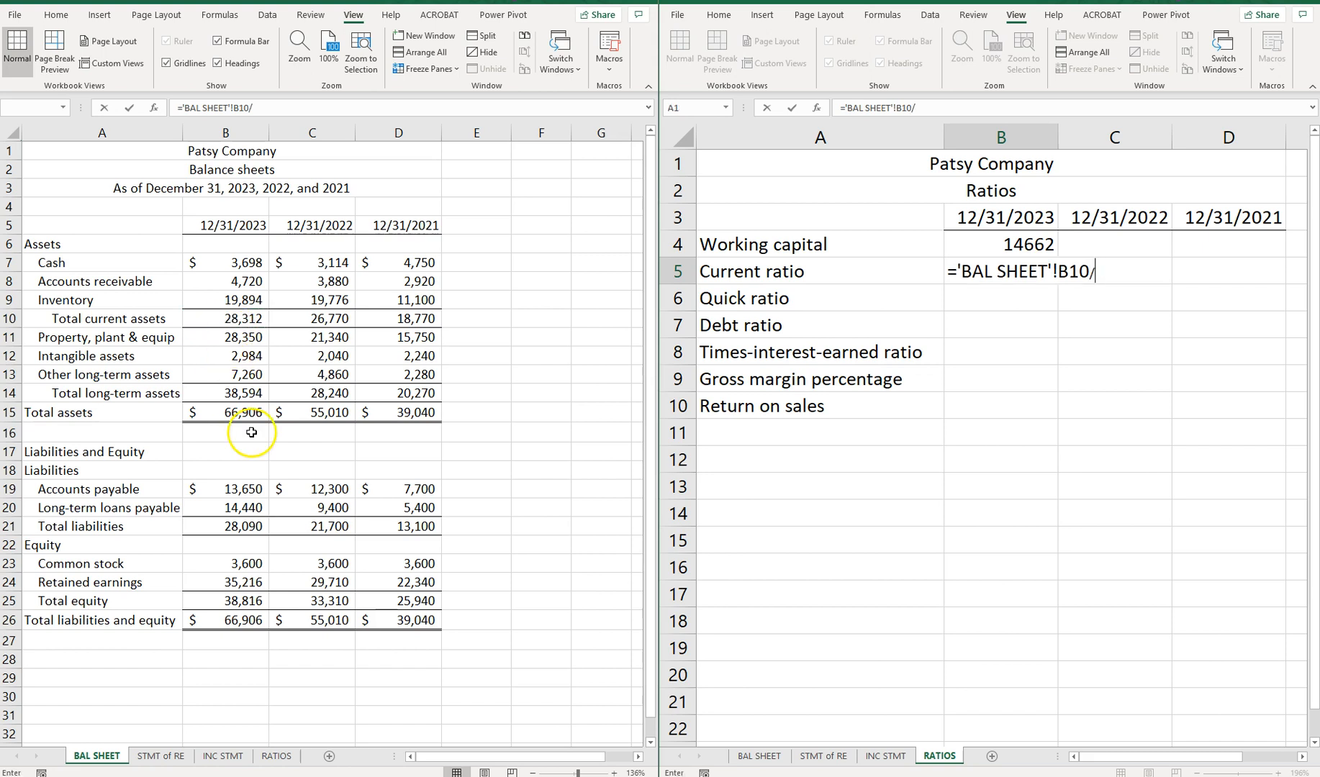
{"action": "left_click", "coordinate": [244, 489]}
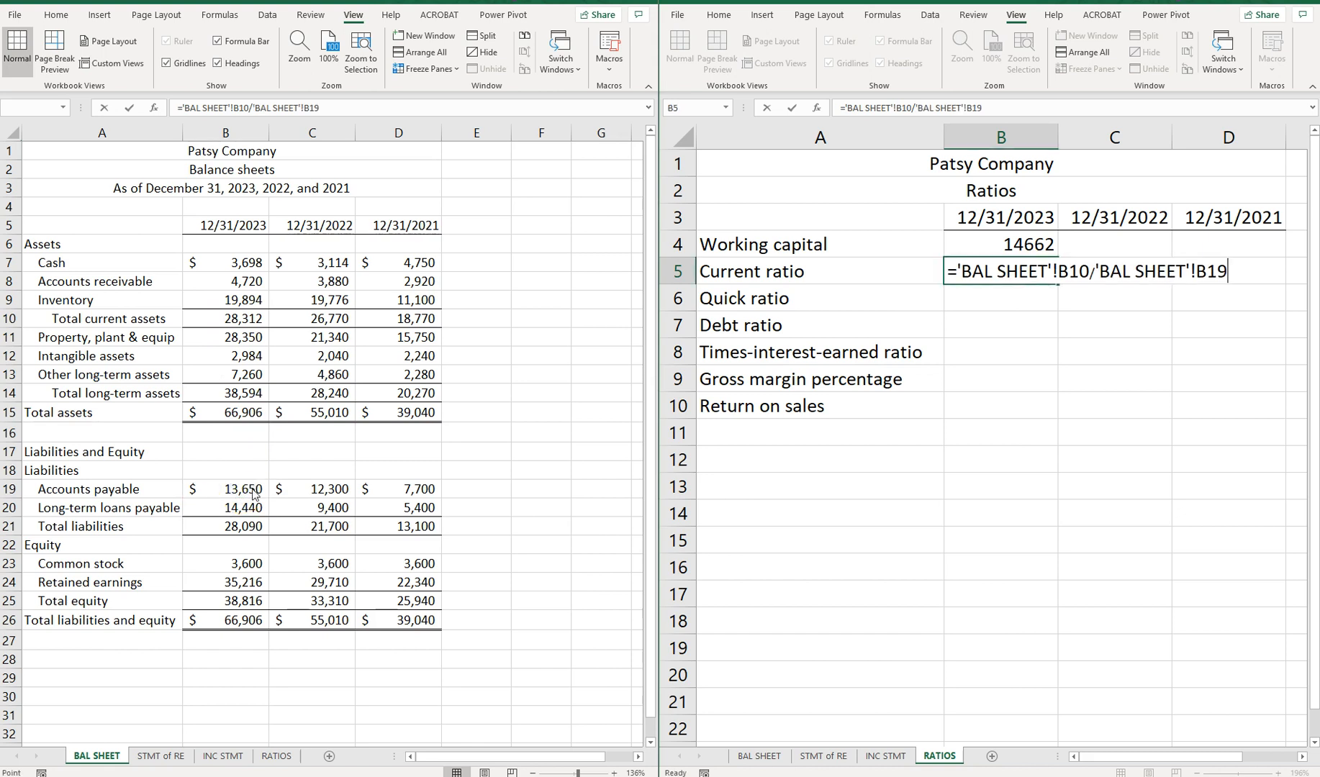
{"action": "key", "text": "Return"}
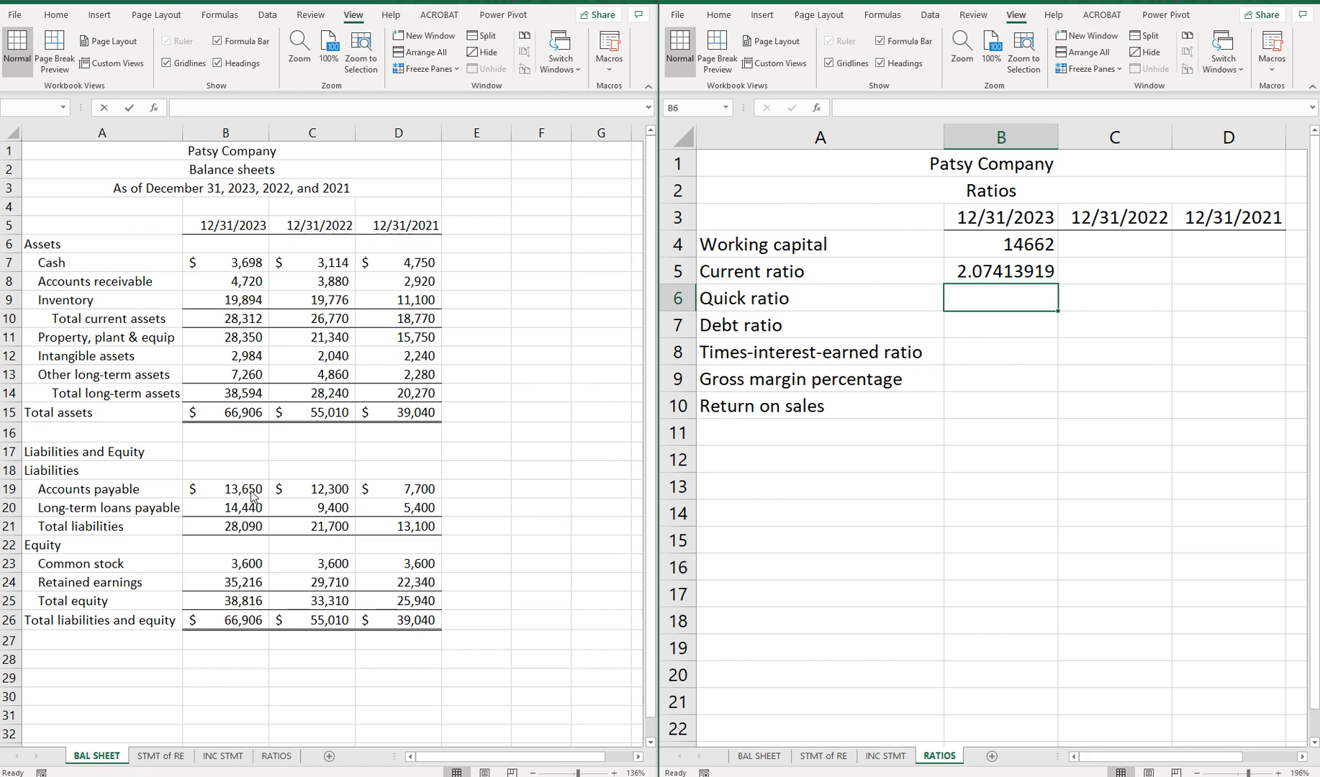
- Calculate the 12/31/2023 quick ratio in B6 with =('BAL SHEET'!B7+'BAL SHEET'!B8)/'BAL SHEET'!B19 and fill B4:B6 across through column D
{"action": "type", "text": "="}
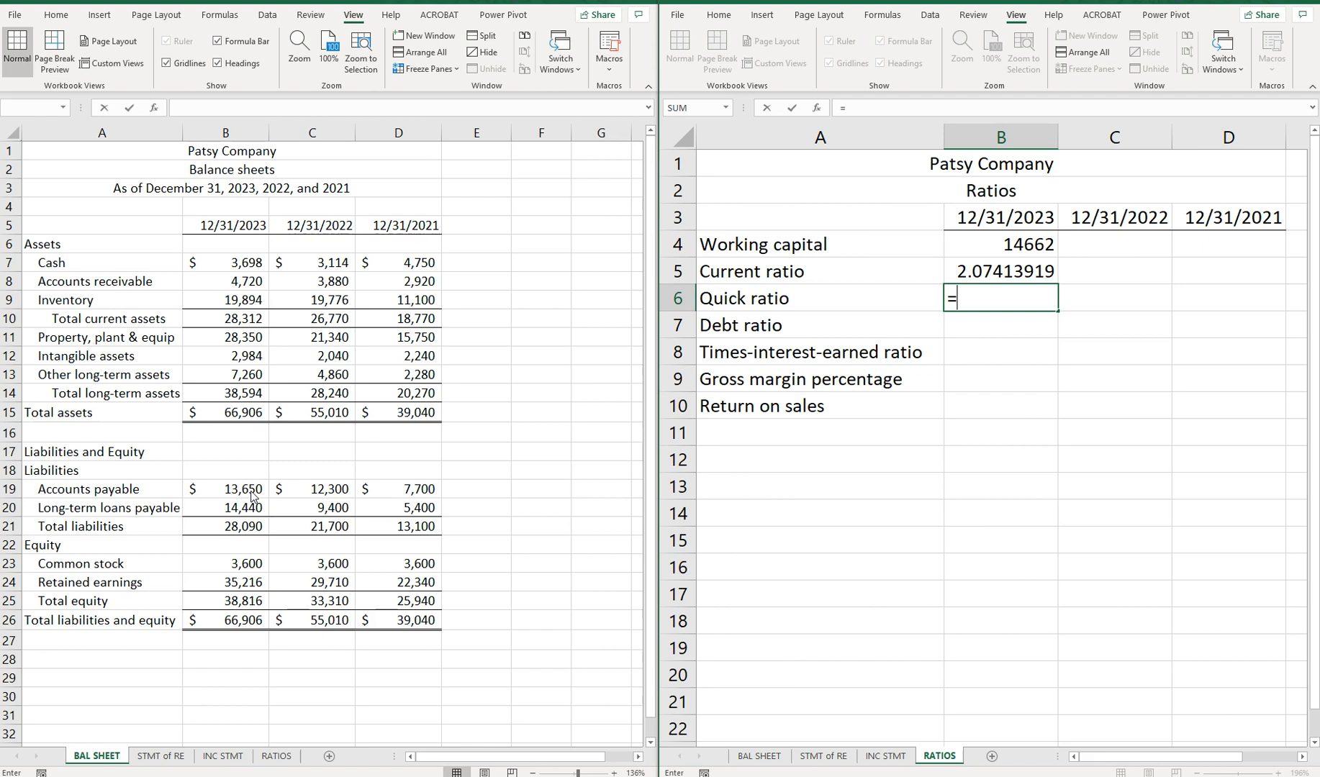
{"action": "type", "text": "("}
{"action": "left_click", "coordinate": [205, 262]}
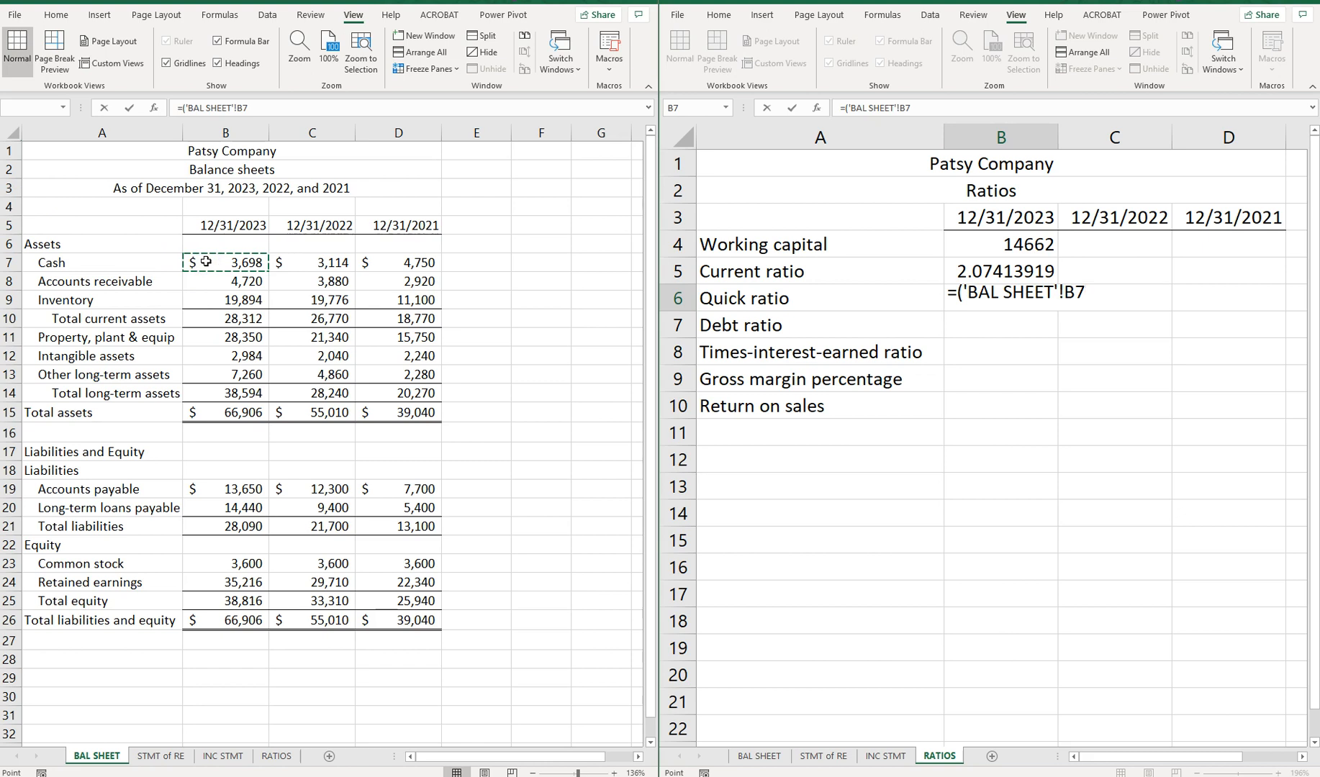
{"action": "type", "text": "+'BAL SHEET'!B8"}
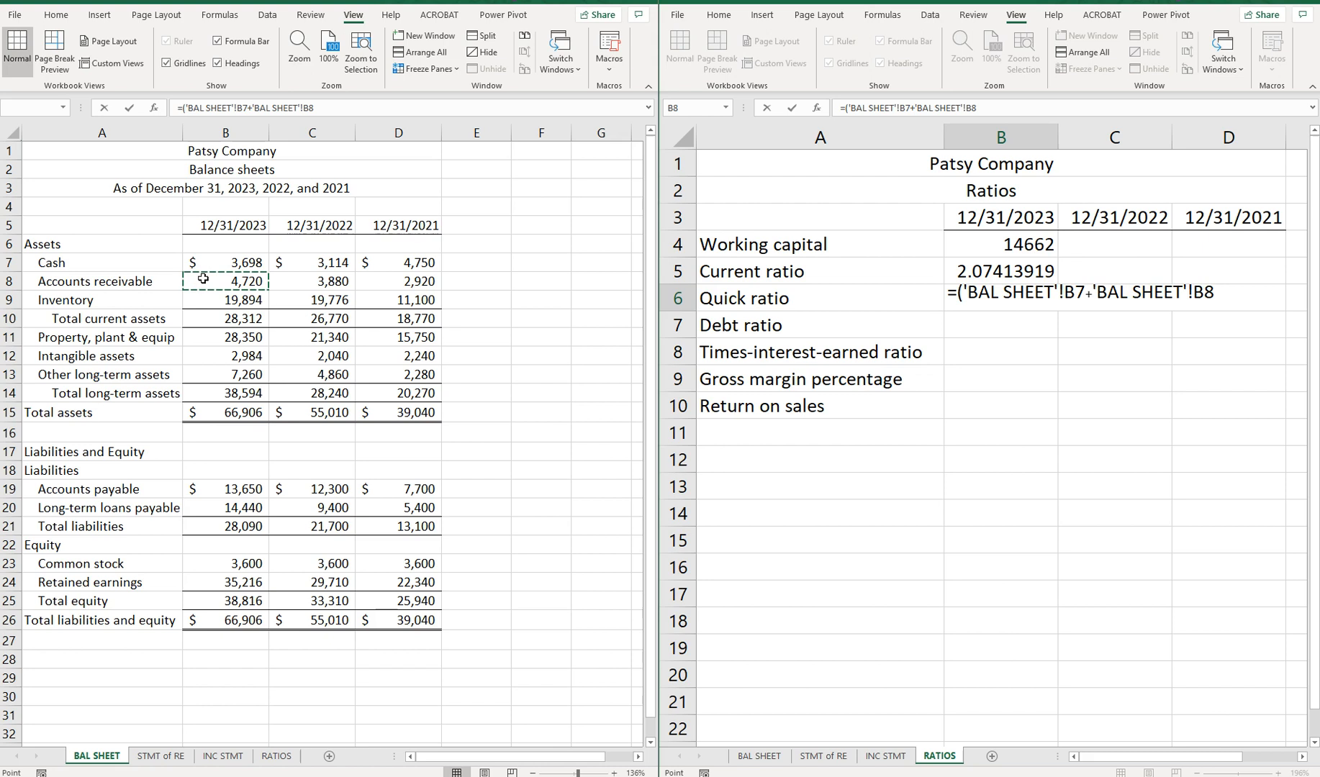
{"action": "type", "text": ")"}
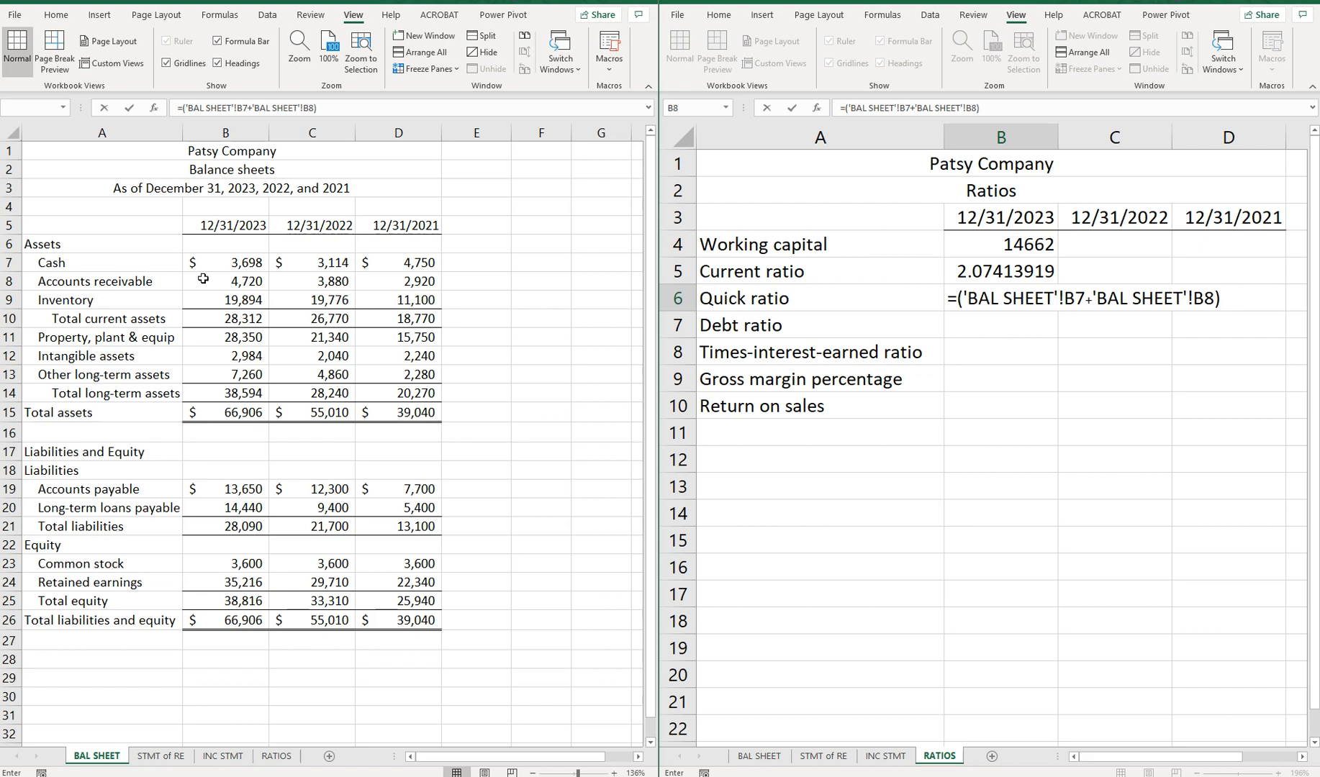
{"action": "type", "text": "/"}
{"action": "left_click", "coordinate": [229, 489]}
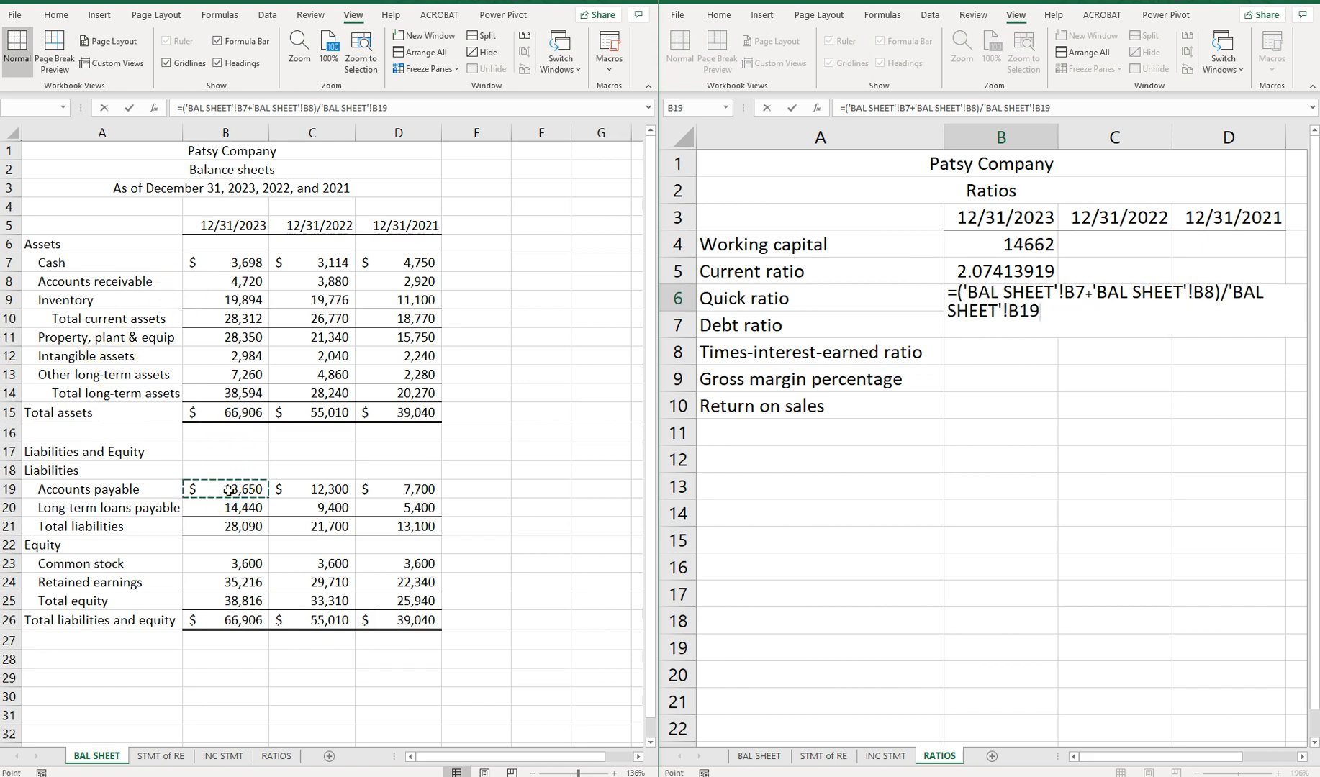
{"action": "key", "text": "Return"}
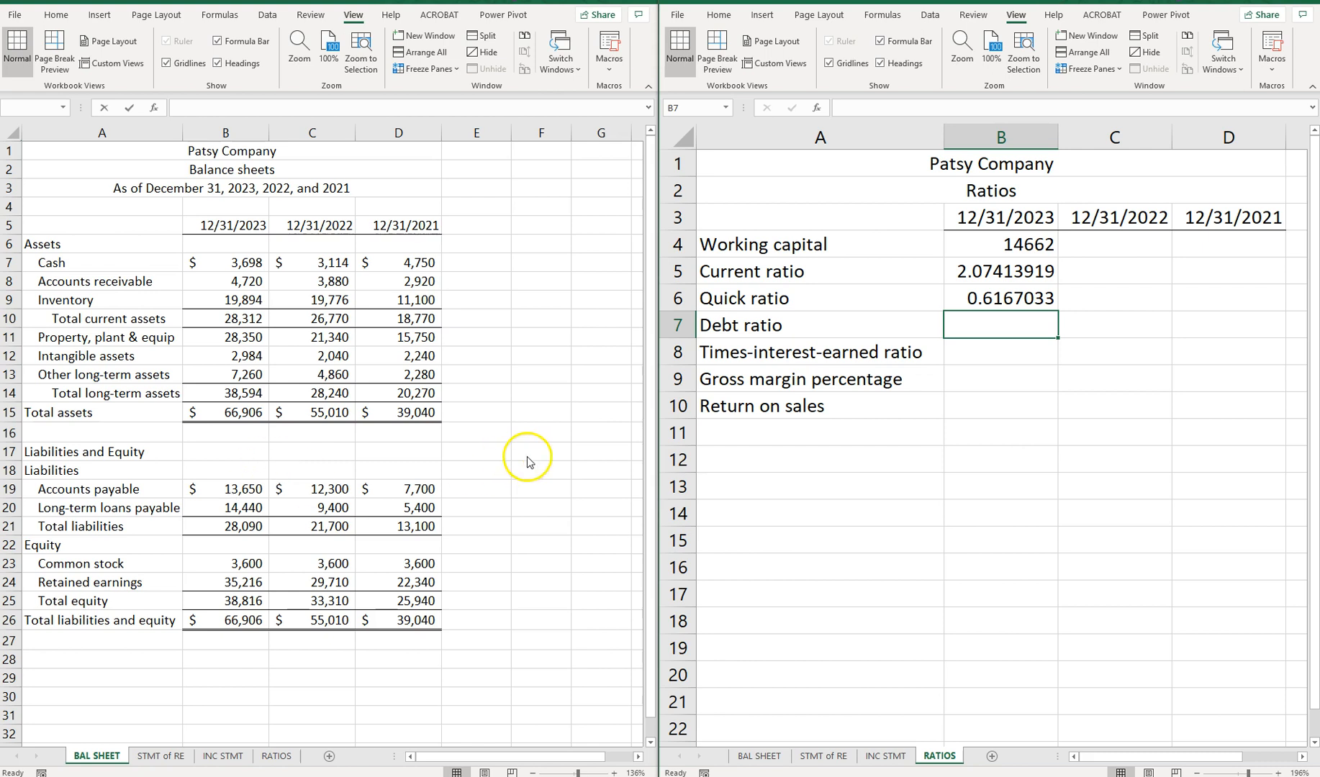
{"action": "left_click_drag", "start_coordinate": [1013, 247], "coordinate": [1018, 290]}
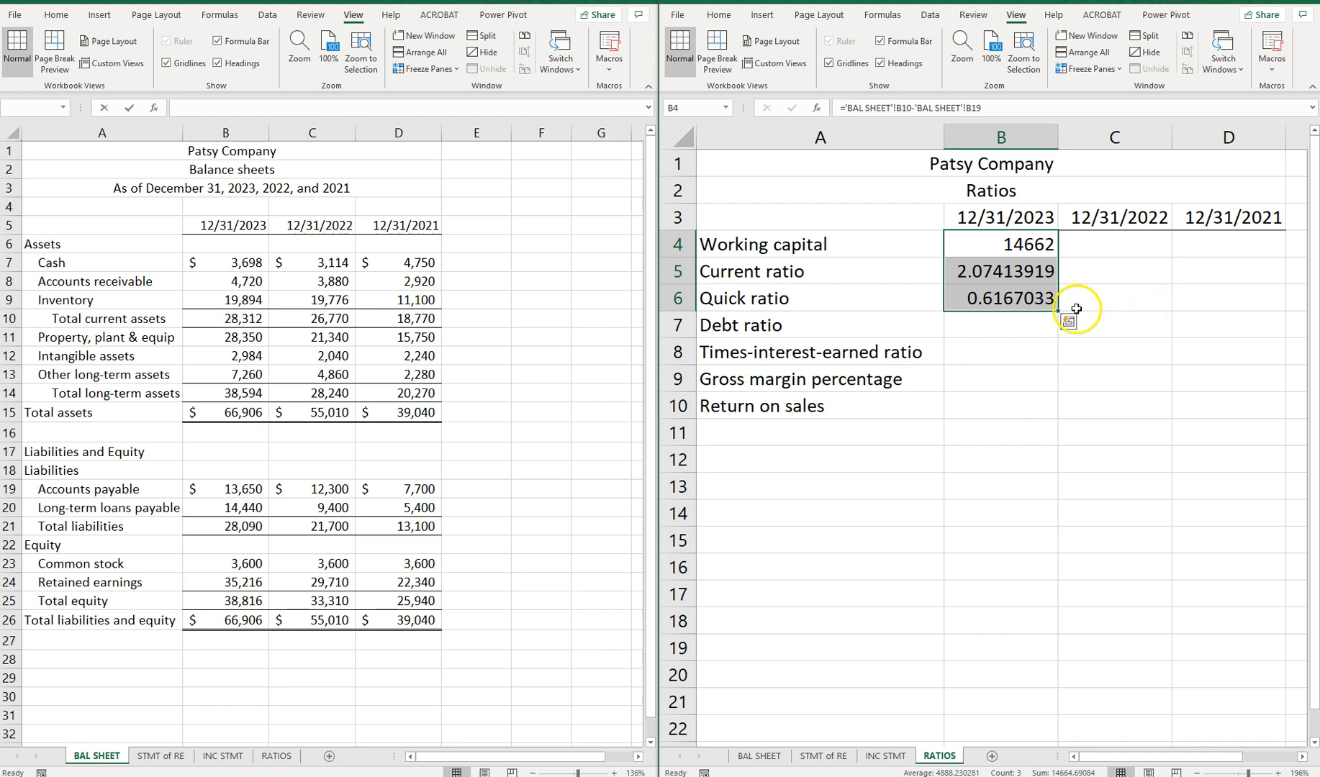
{"action": "left_click_drag", "start_coordinate": [1060, 312], "coordinate": [1234, 301]}
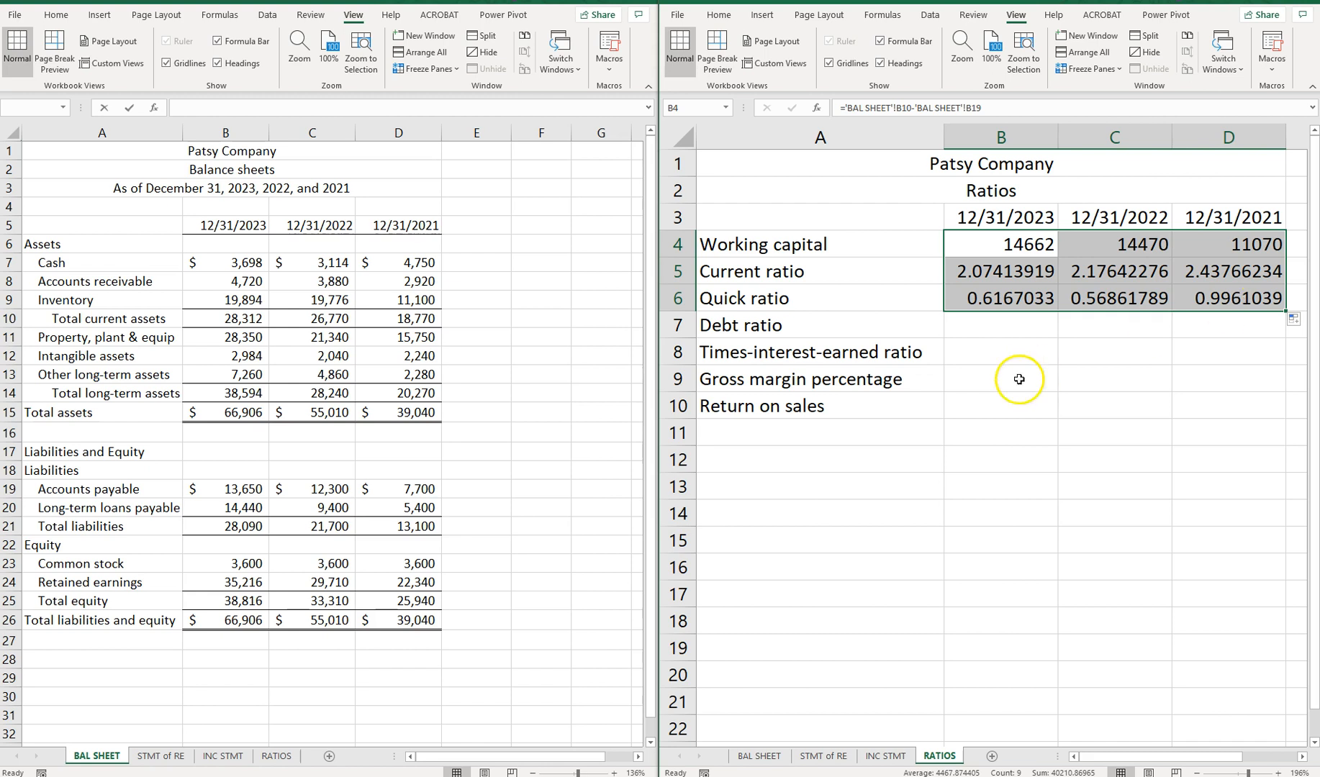
- Calculate the 12/31/2023 debt ratio in B7 with ='BAL SHEET'!B21/'BAL SHEET'!B15
{"action": "left_click", "coordinate": [958, 328]}
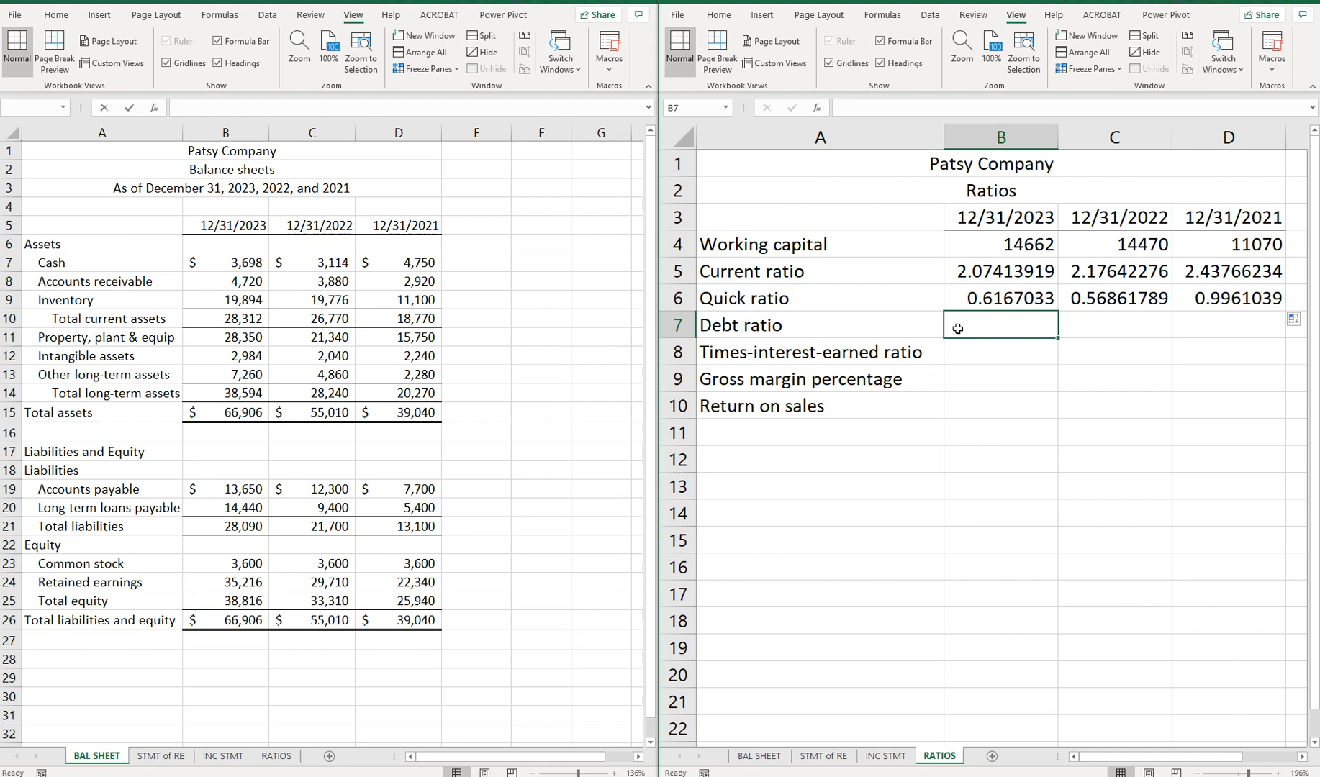
{"action": "type", "text": "="}
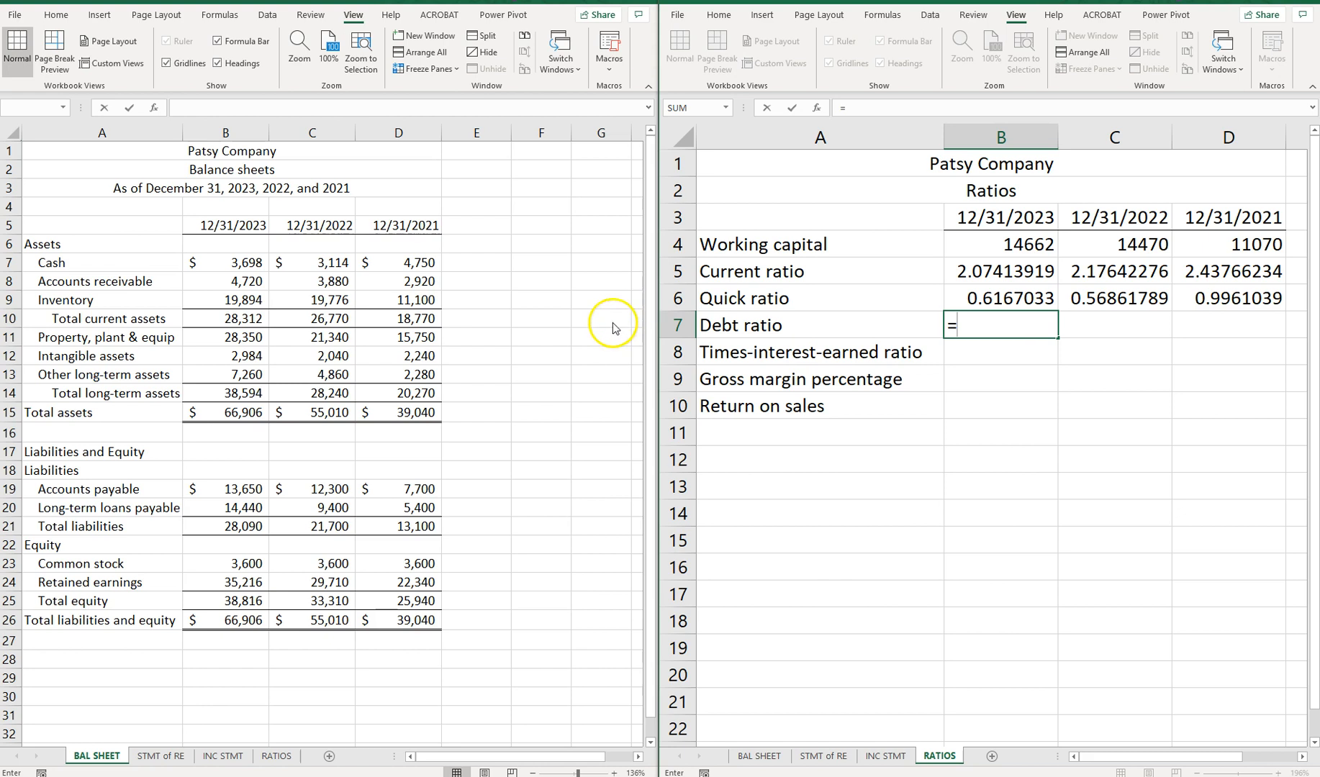
{"action": "left_click", "coordinate": [237, 526]}
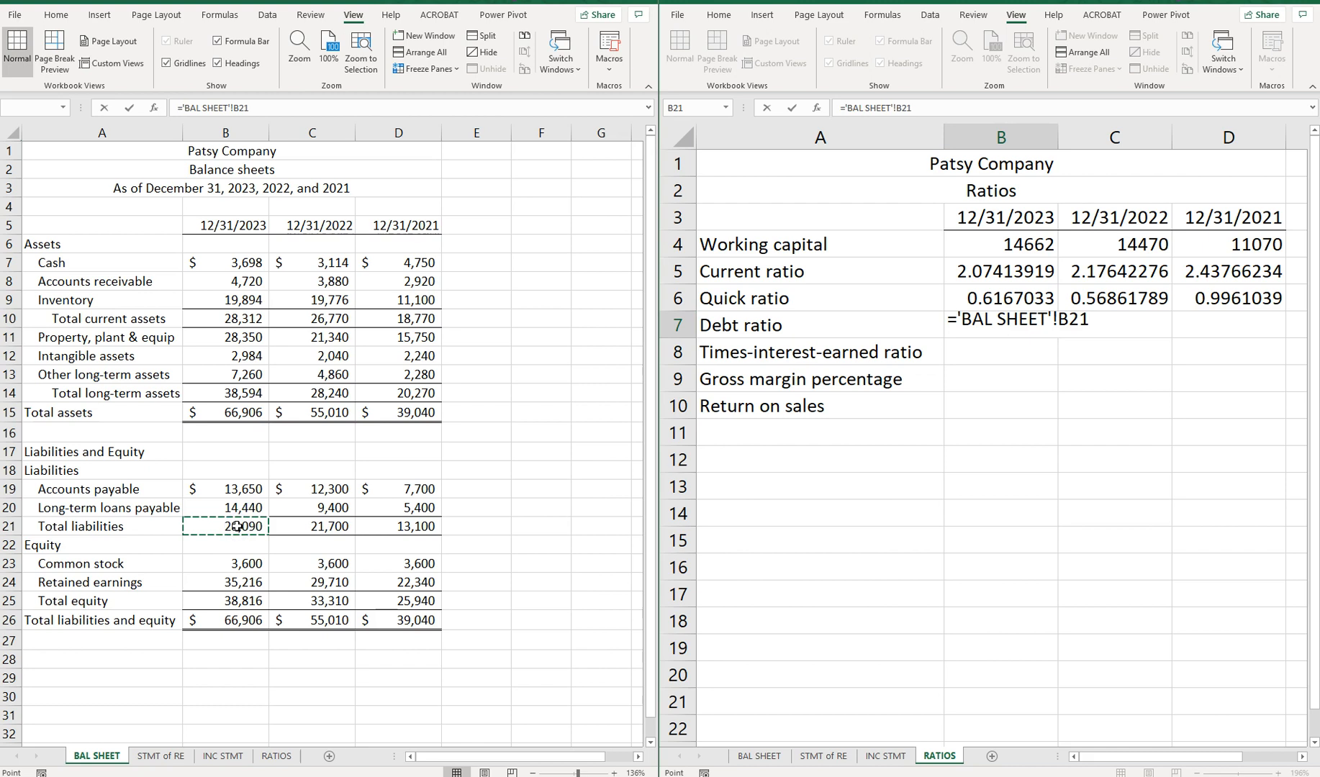
{"action": "type", "text": "/"}
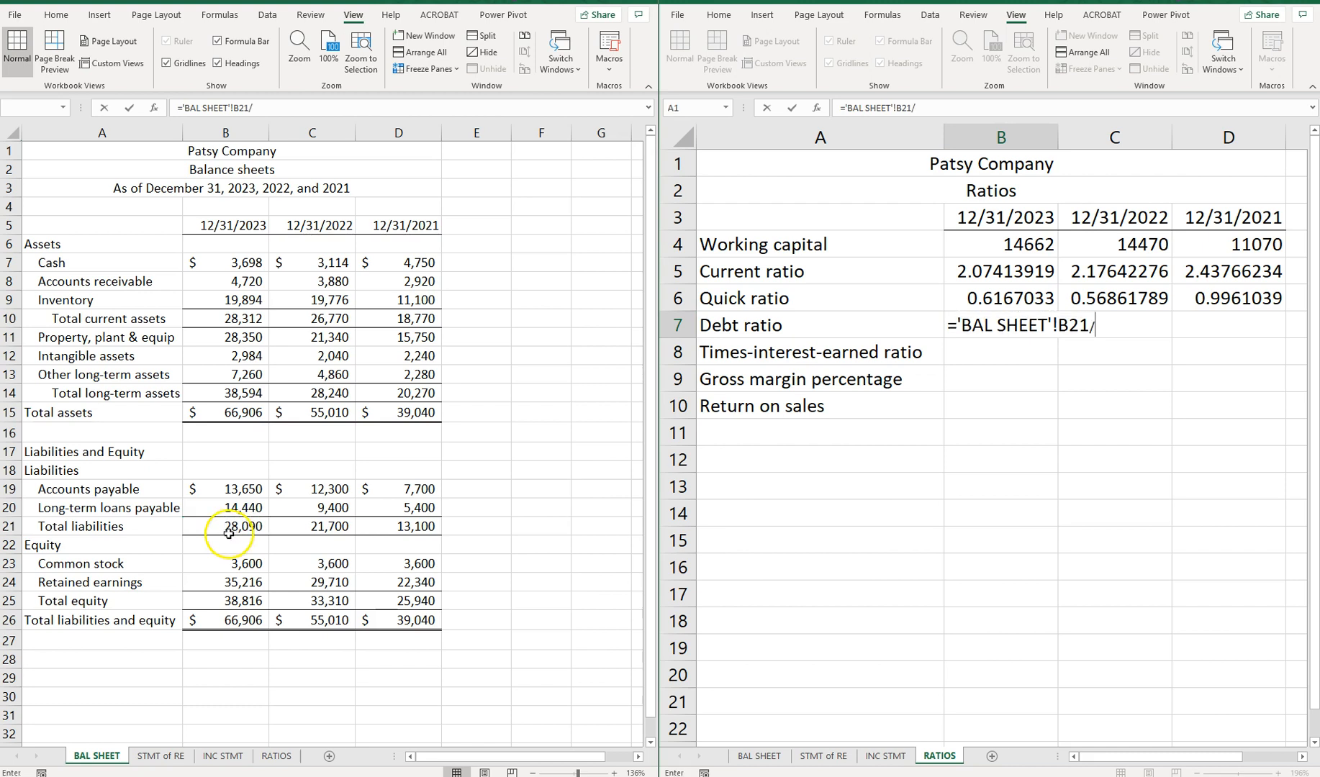
{"action": "left_click", "coordinate": [231, 410]}
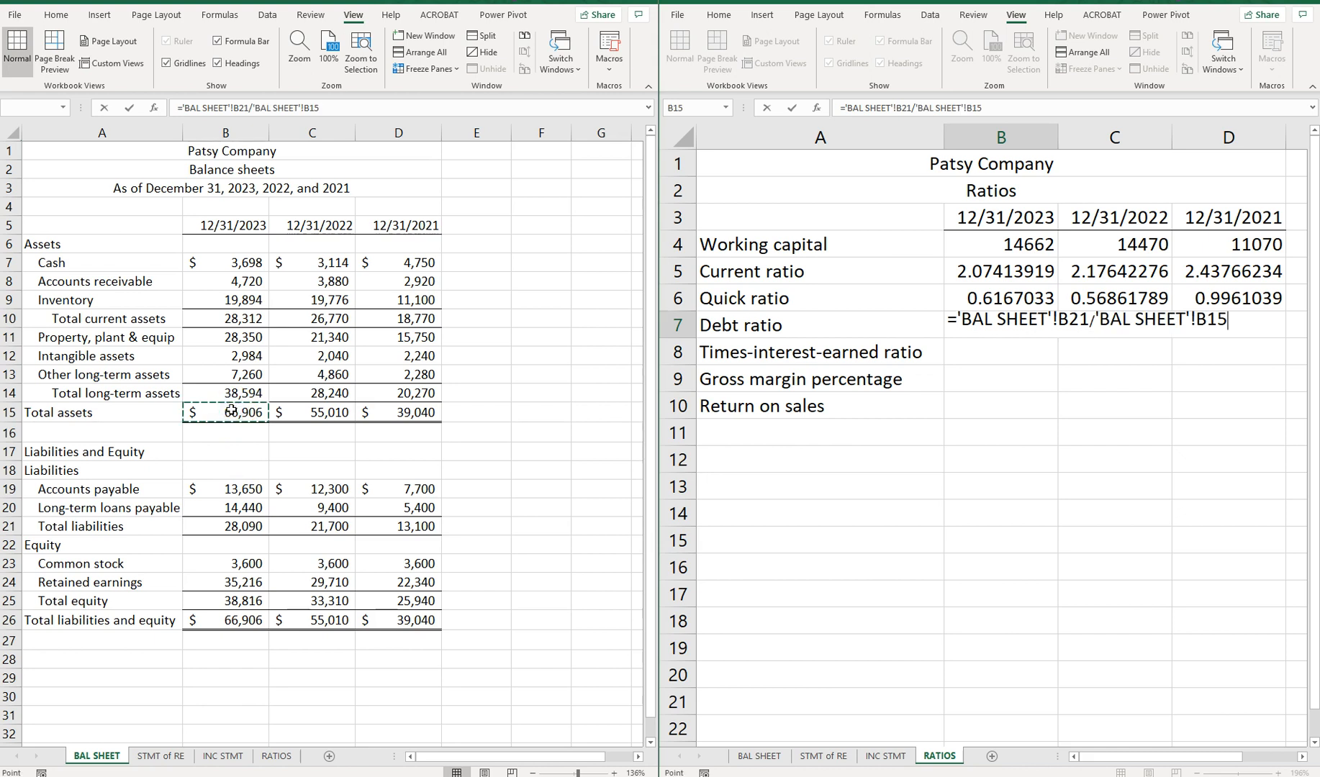
{"action": "key", "text": "Return"}
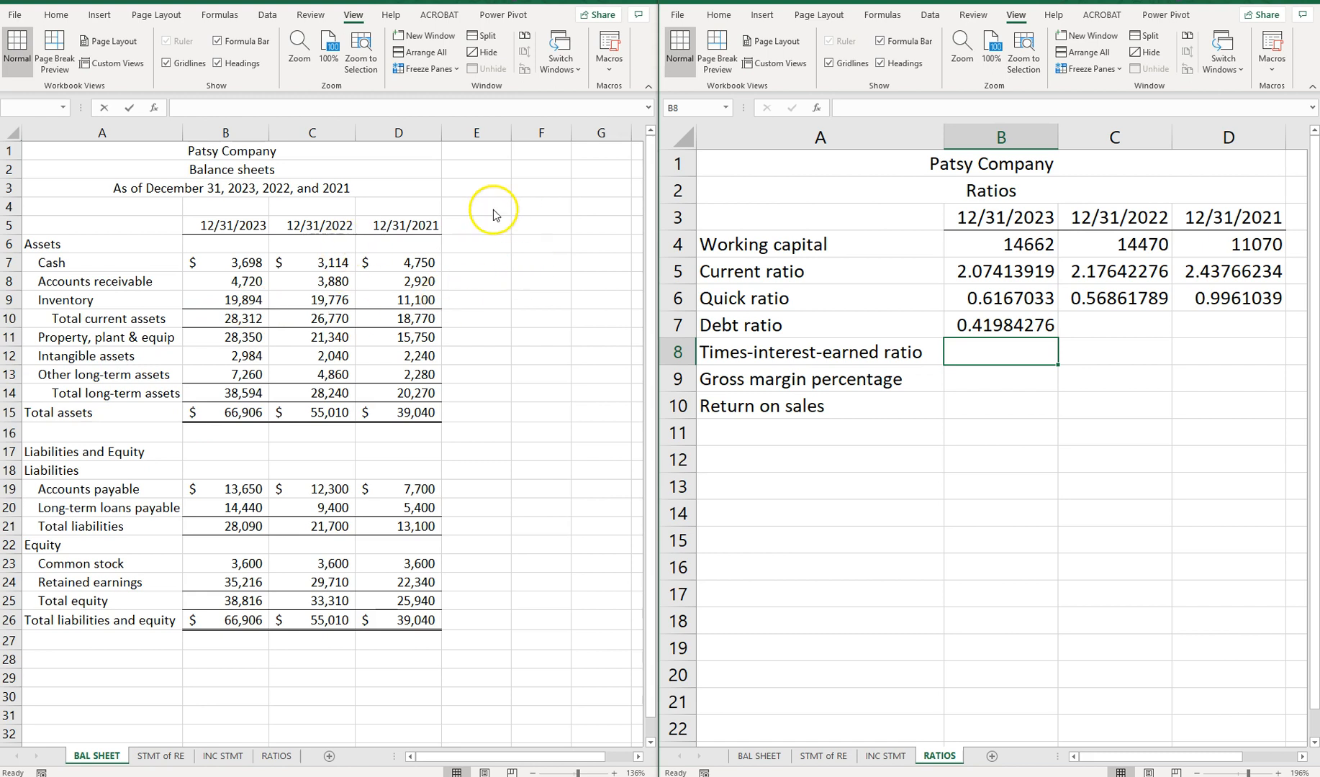
- Calculate the 12/31/2023 times-interest-earned ratio in B8 with ='INC STMT'!B10/'INC STMT'!B11 and fill B7:B8 across through column D
{"action": "left_click", "coordinate": [222, 756]}
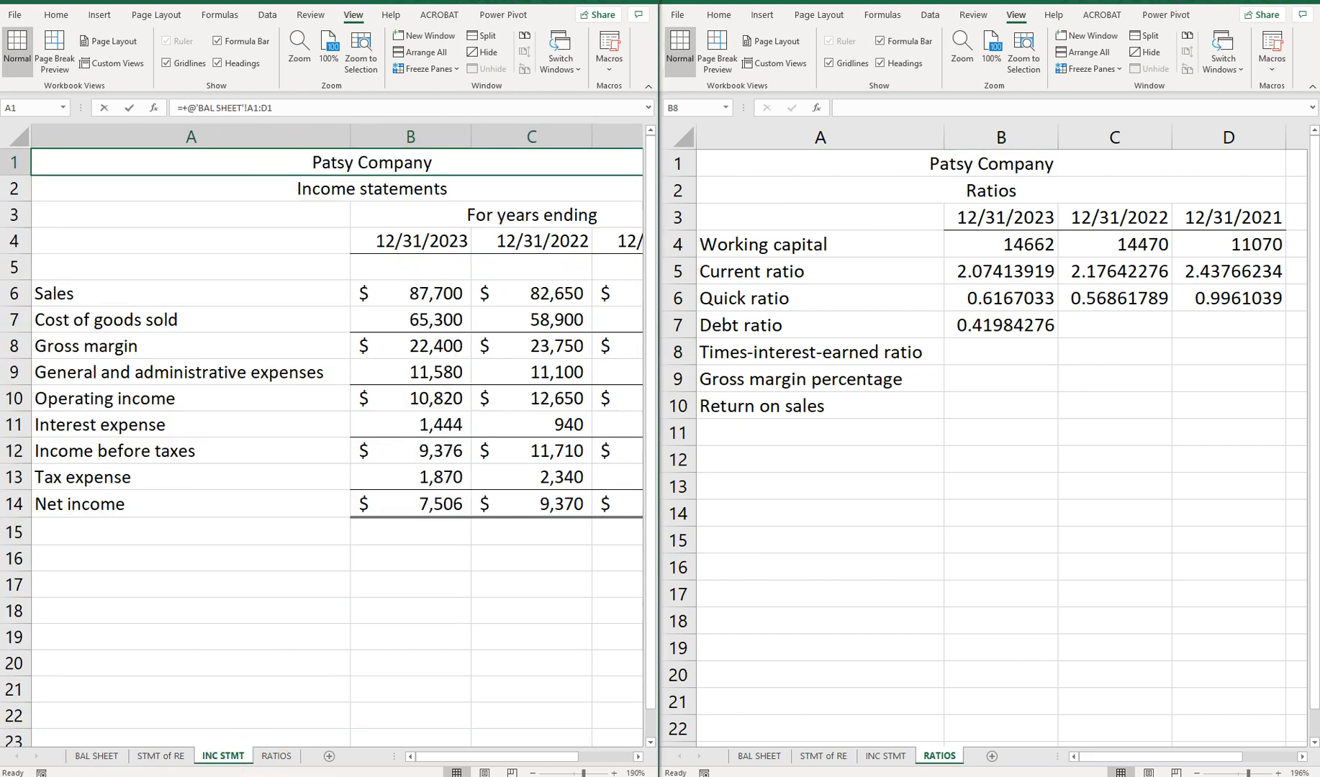
{"action": "left_click", "coordinate": [578, 773]}
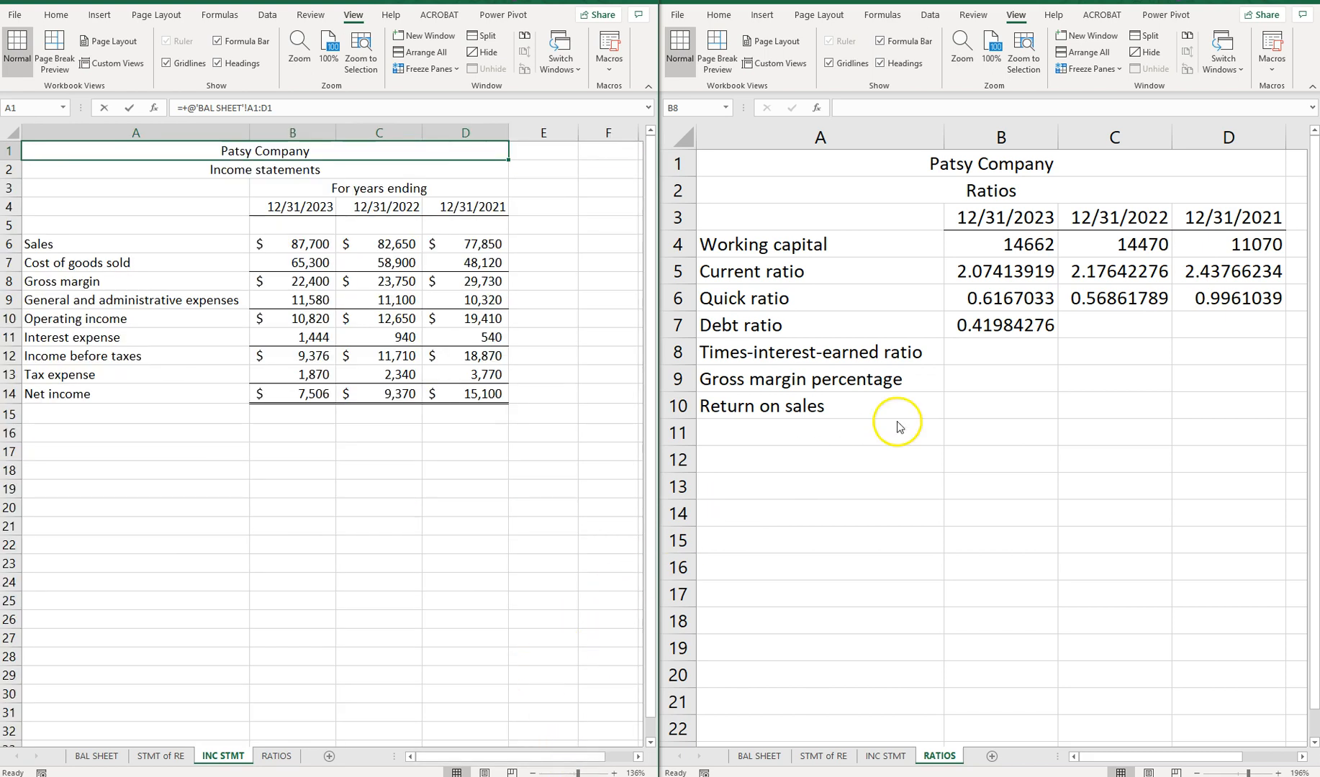
{"action": "left_click", "coordinate": [991, 355]}
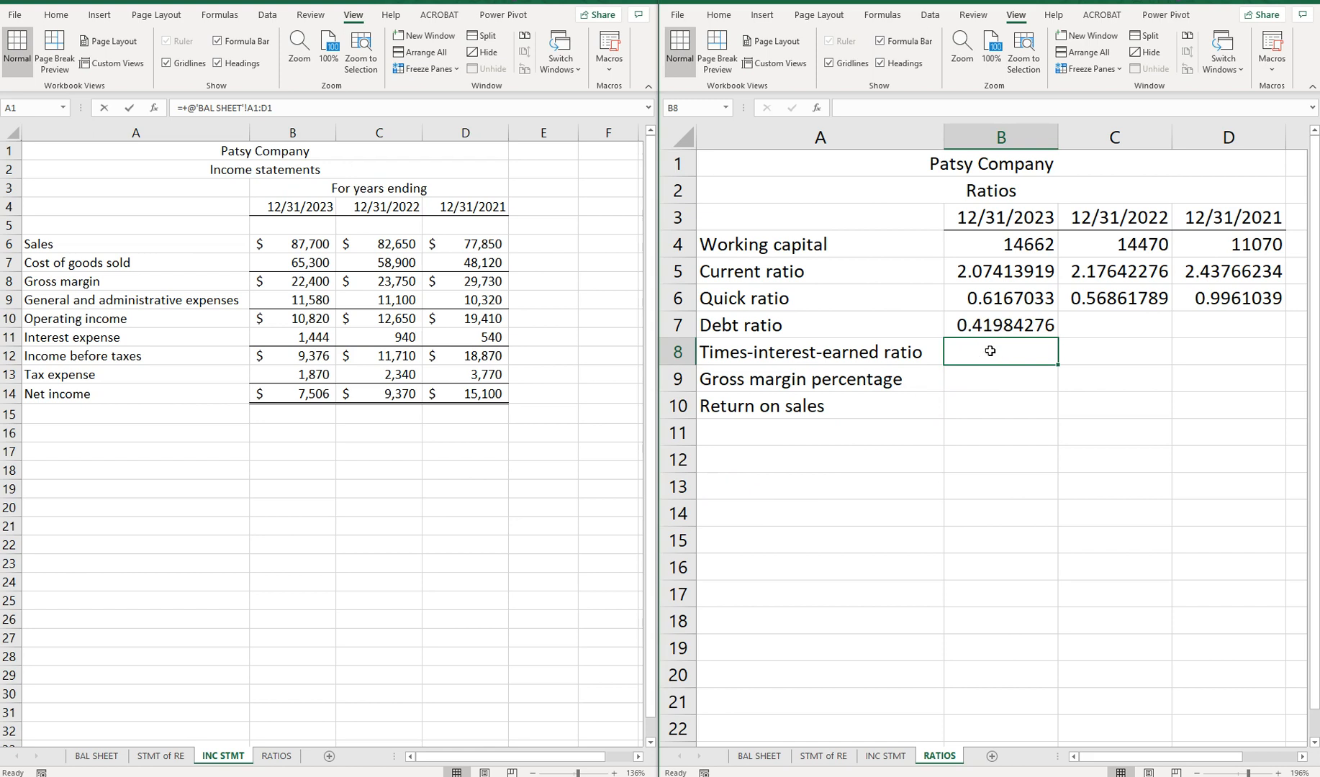
{"action": "type", "text": "="}
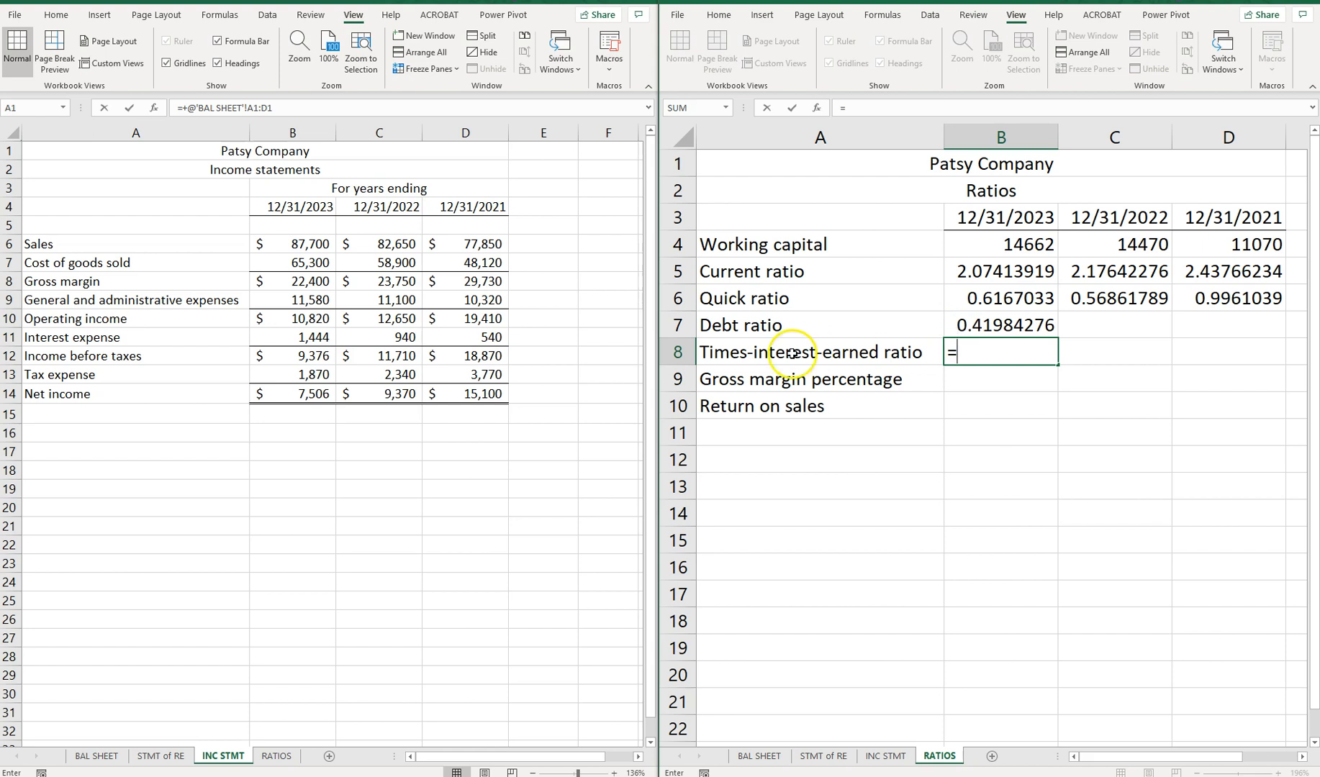
{"action": "left_click", "coordinate": [278, 322]}
{"action": "left_click", "coordinate": [277, 321]}
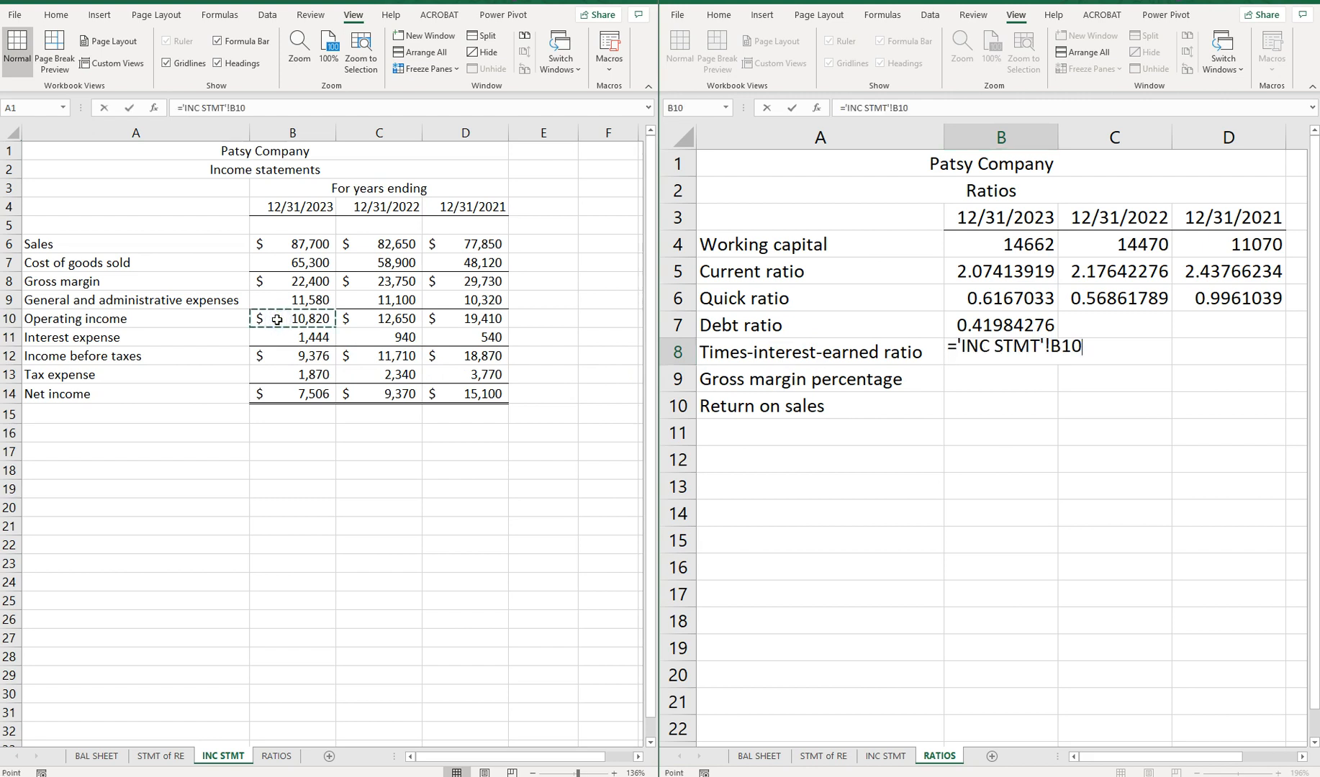
{"action": "type", "text": "/"}
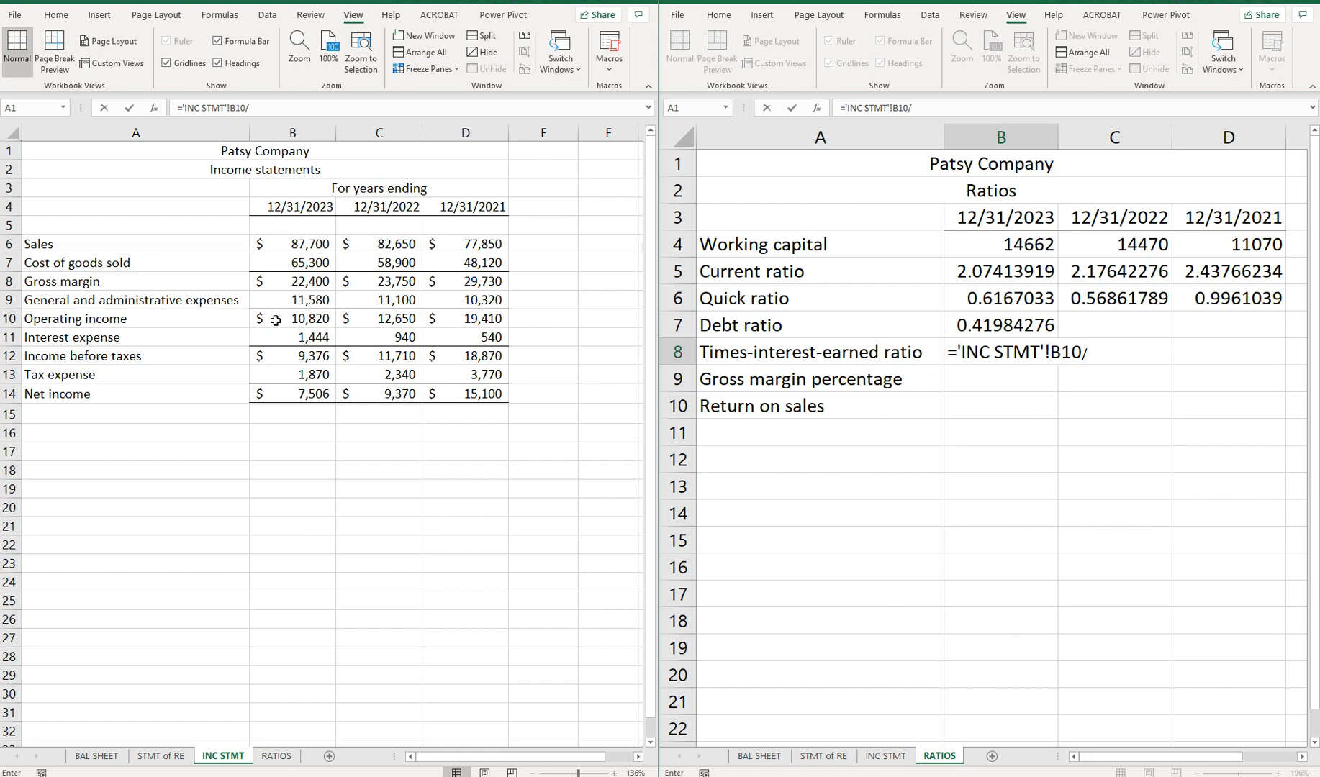
{"action": "left_click", "coordinate": [255, 339]}
{"action": "left_click", "coordinate": [272, 337]}
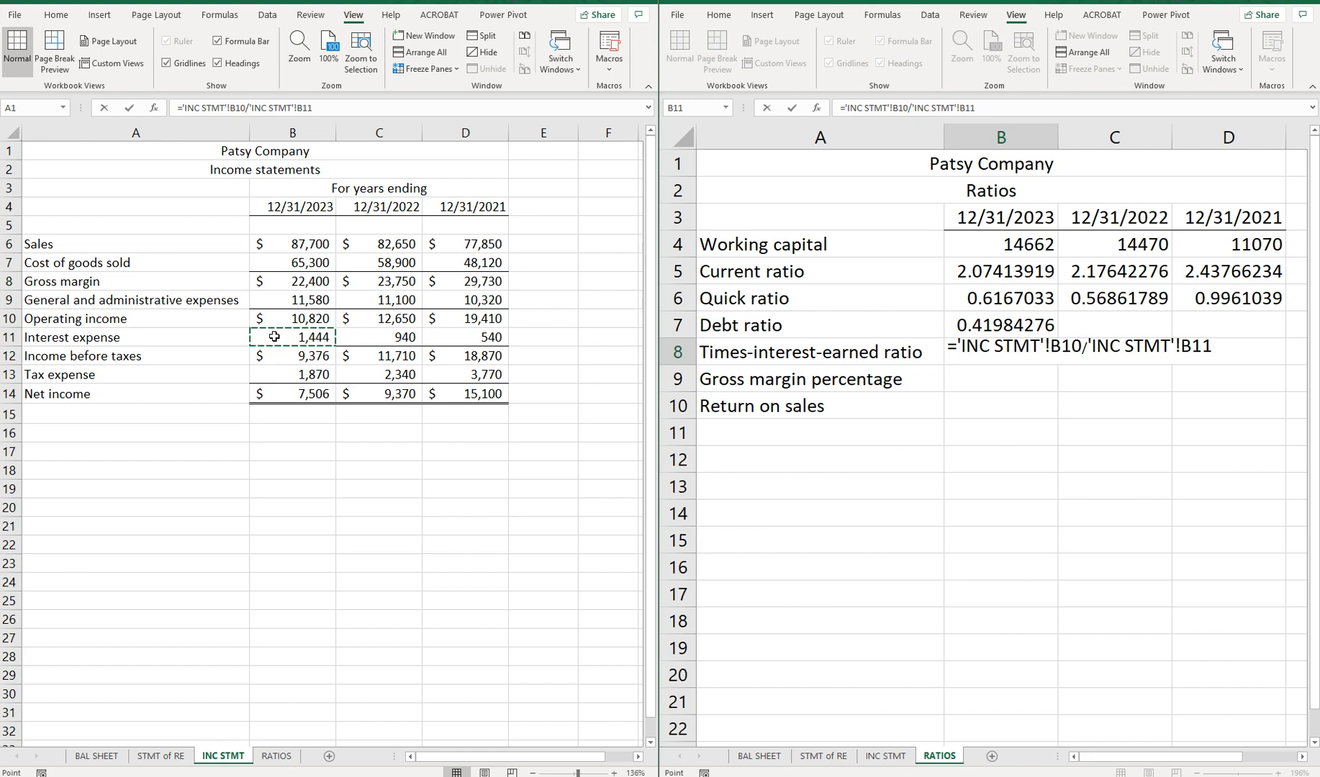
{"action": "key", "text": "Return"}
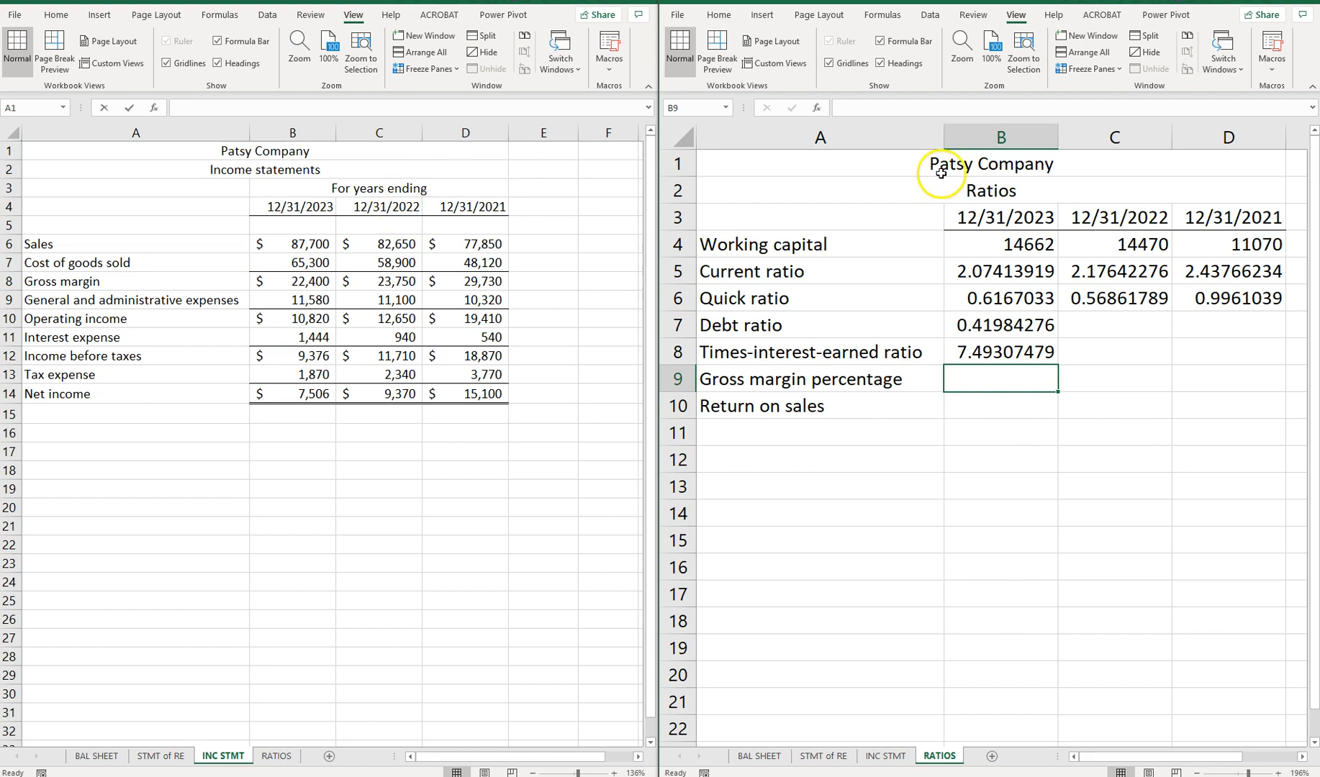
{"action": "left_click_drag", "start_coordinate": [1003, 326], "coordinate": [1005, 346]}
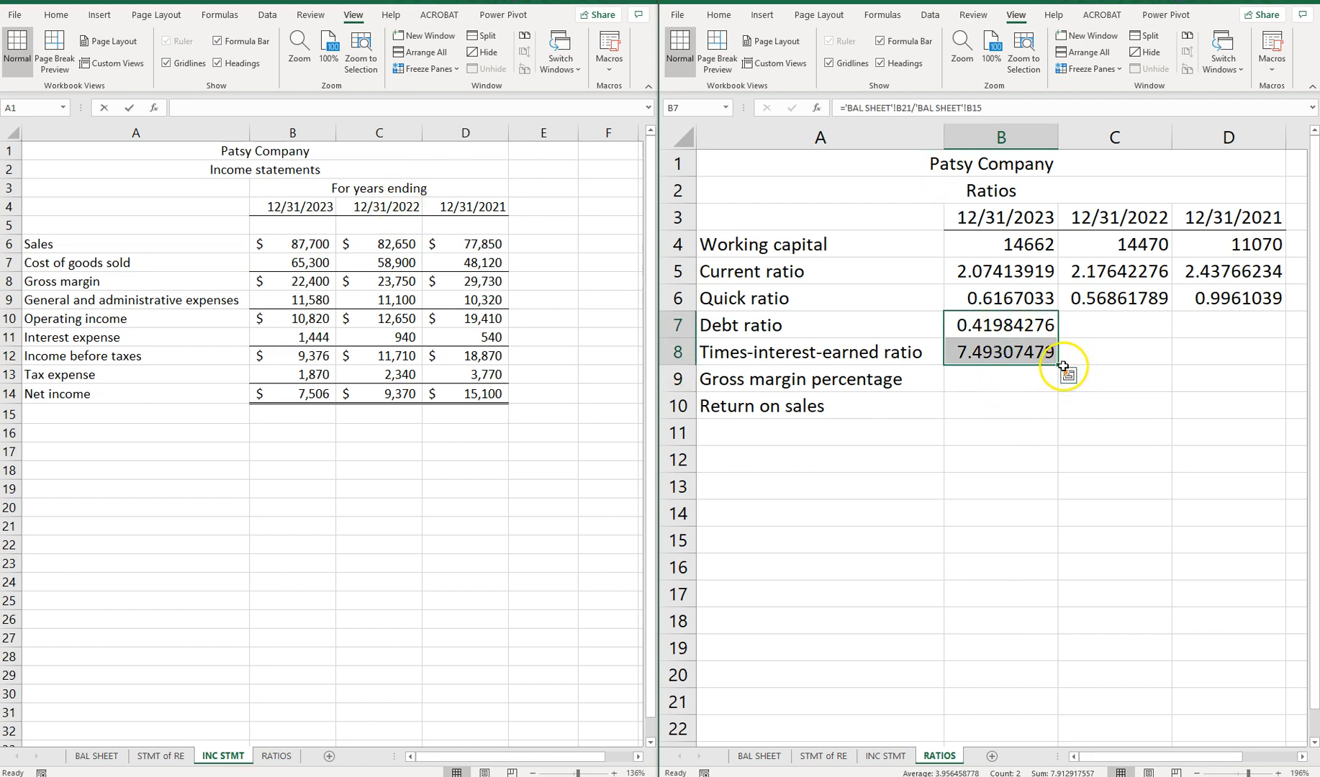
{"action": "left_click_drag", "start_coordinate": [1058, 367], "coordinate": [1246, 353]}
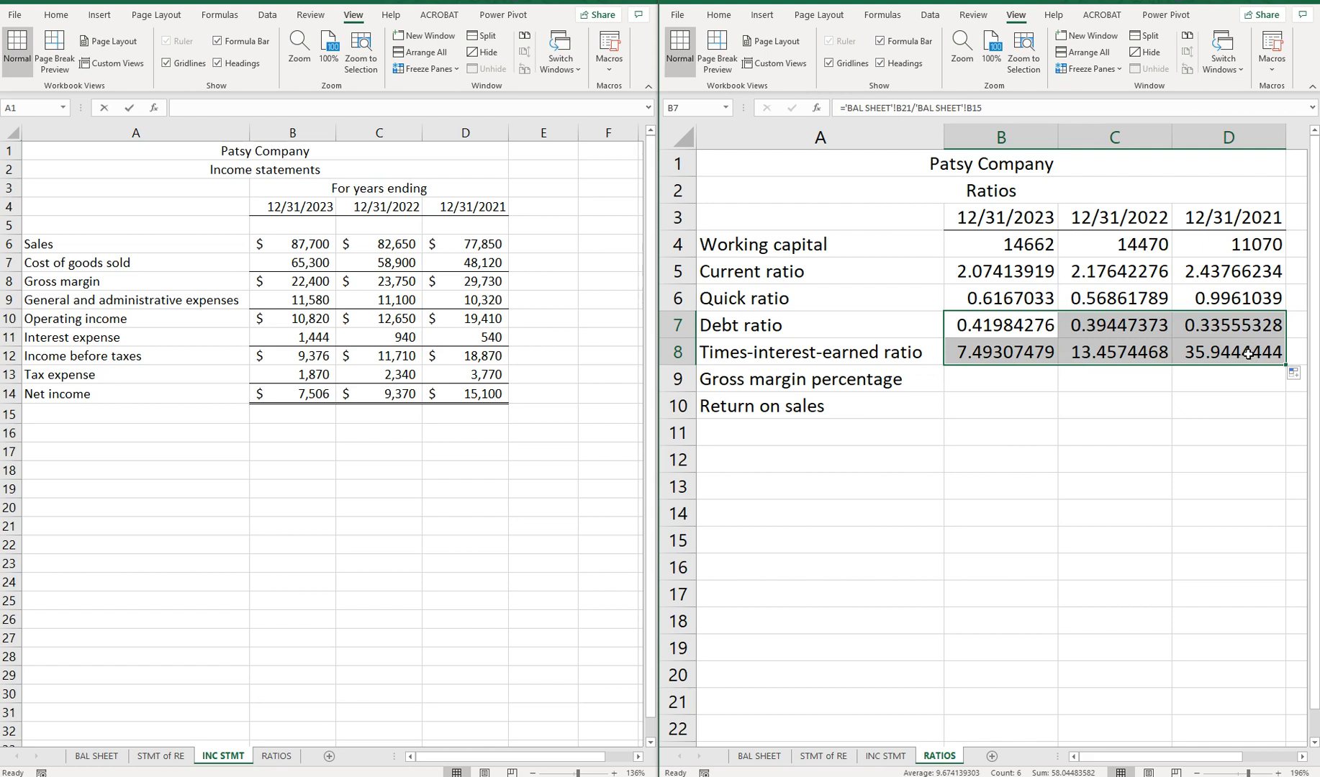
- Calculate the 12/31/2023 gross margin percentage in B9 with ='INC STMT'!B8/'INC STMT'!B6
{"action": "left_click", "coordinate": [987, 381]}
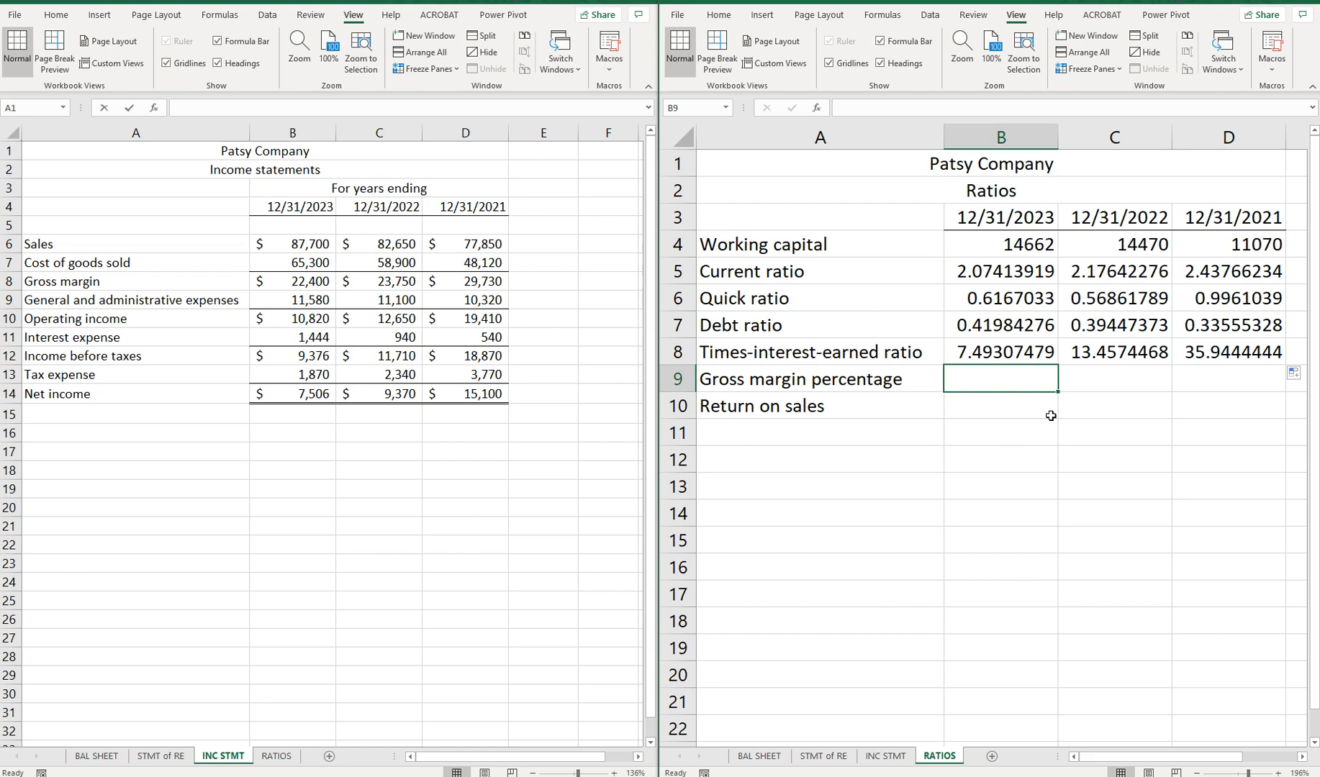
{"action": "type", "text": "="}
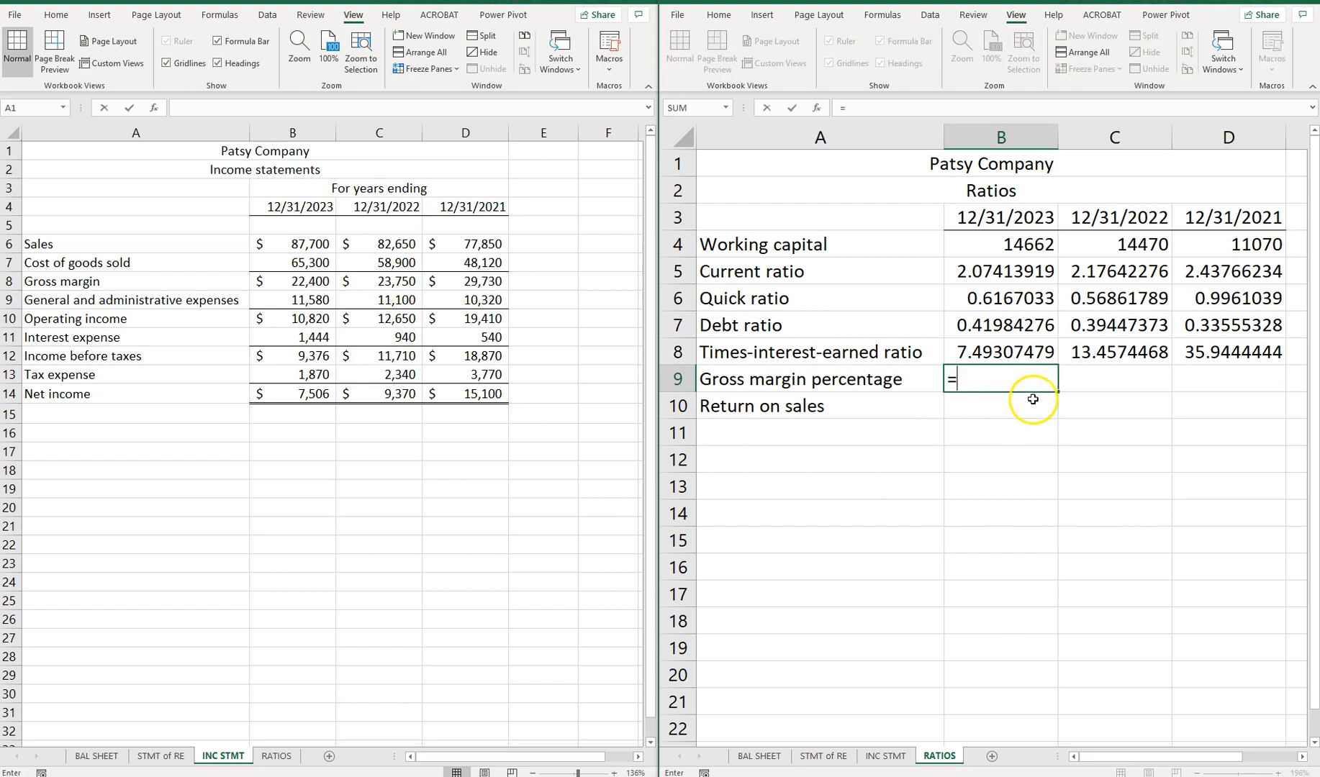
{"action": "left_click", "coordinate": [292, 281]}
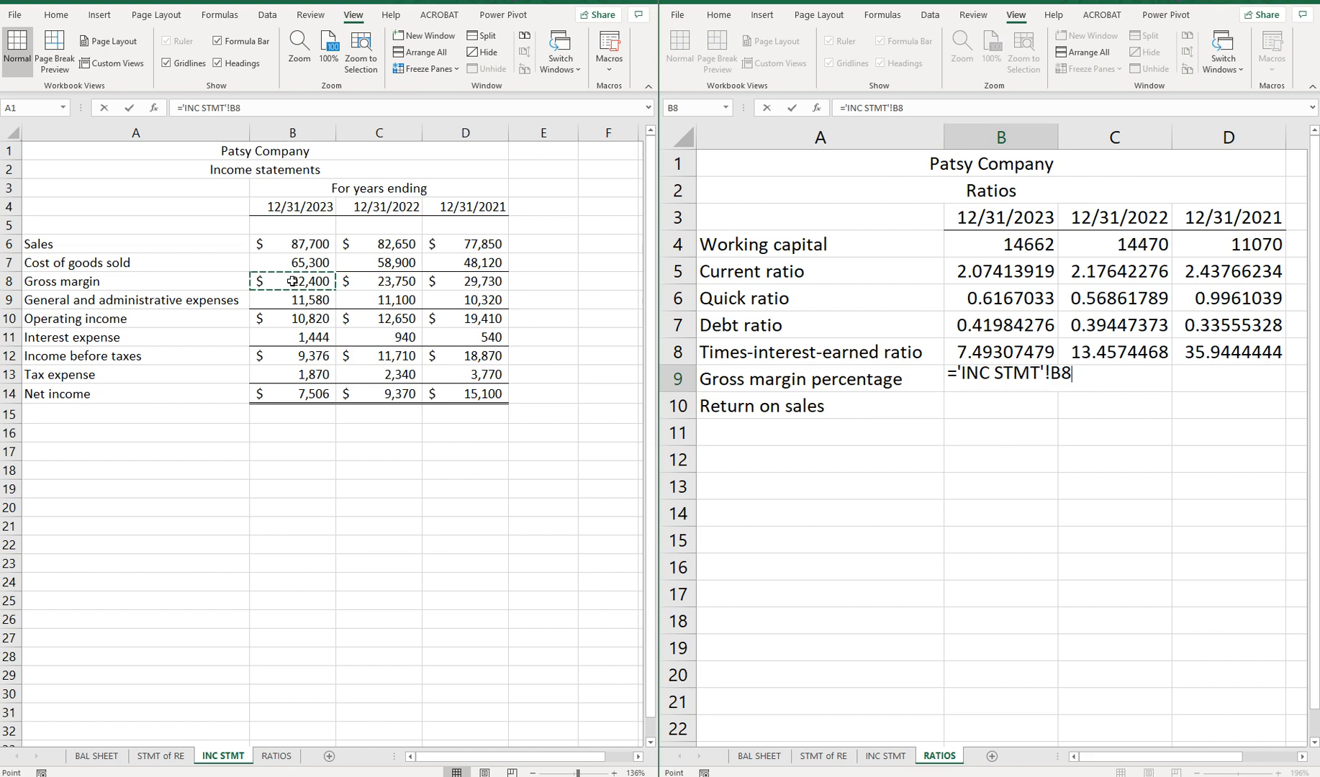
{"action": "type", "text": "/"}
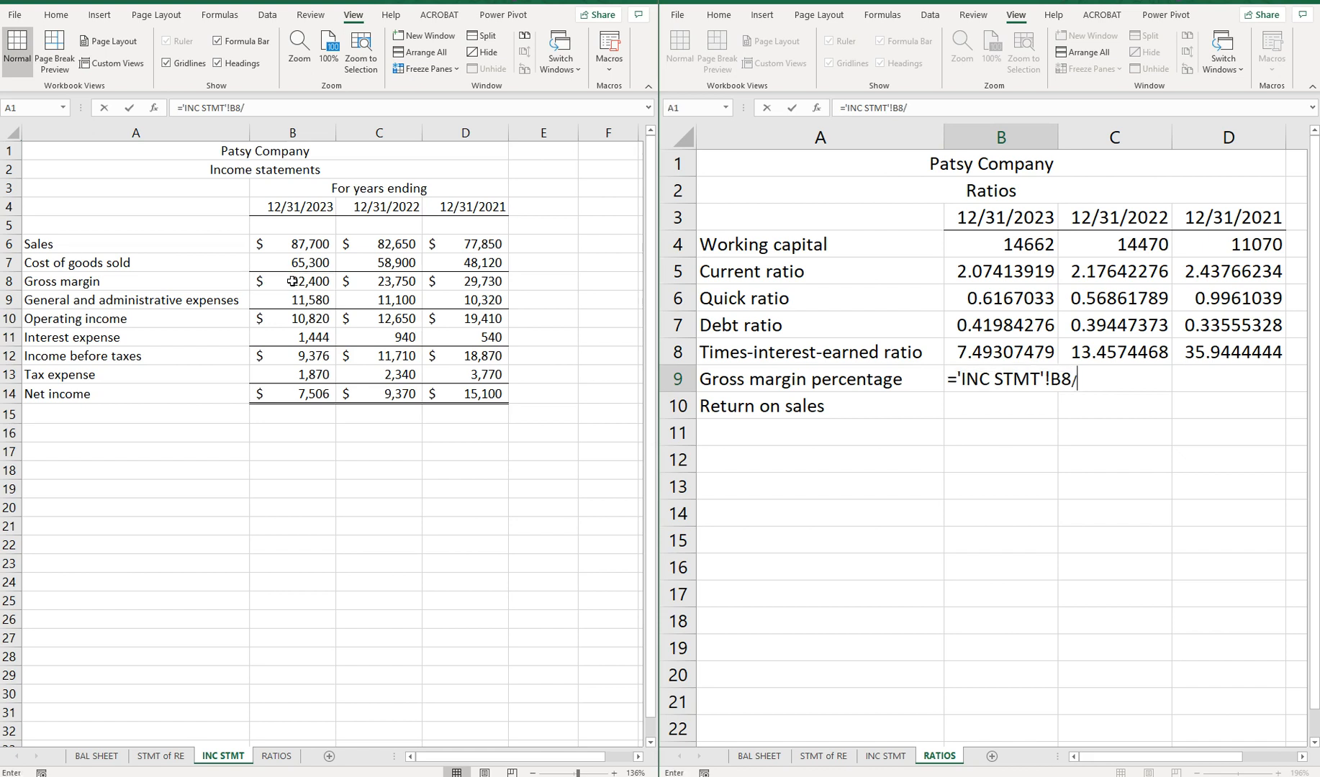
{"action": "left_click", "coordinate": [277, 243]}
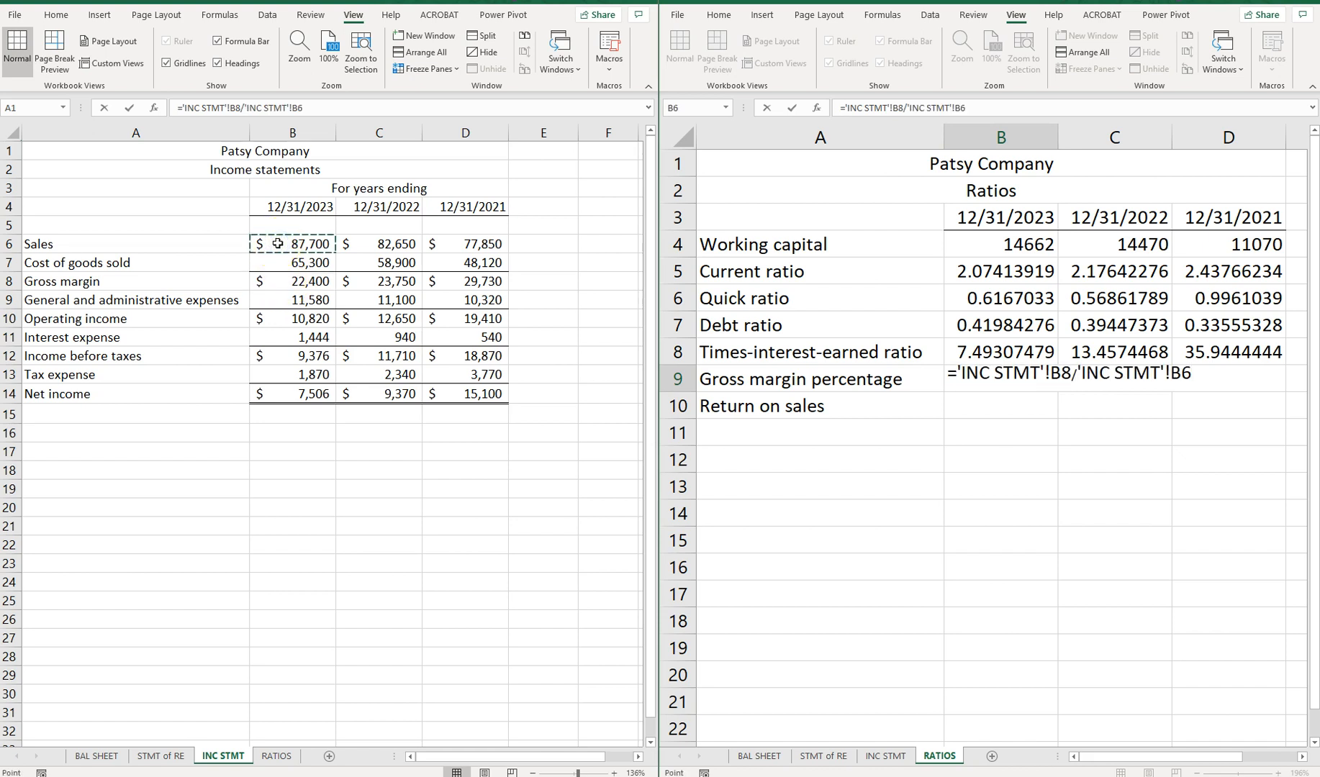
{"action": "key", "text": "Return"}
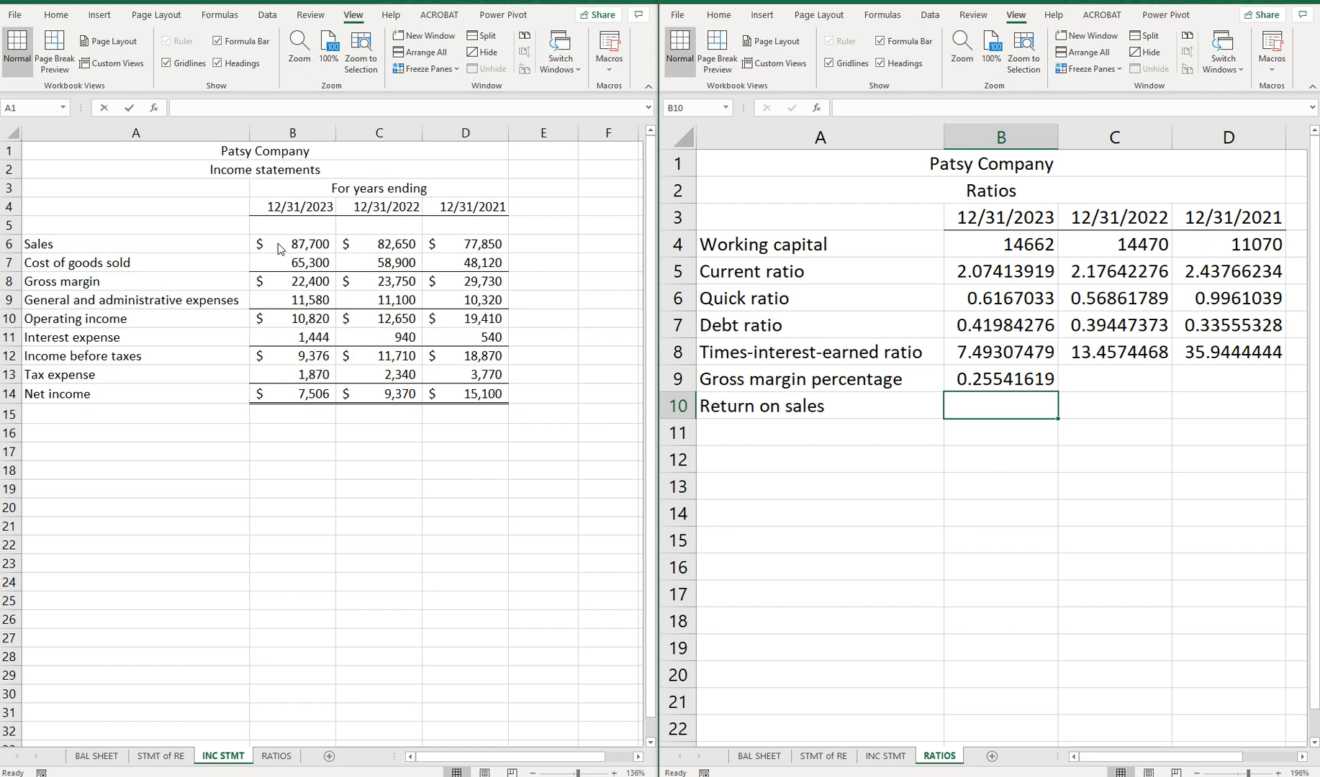
- Calculate the 12/31/2023 return on sales in B10 with ='INC STMT'!B10/'INC STMT'!B6
{"action": "type", "text": "="}
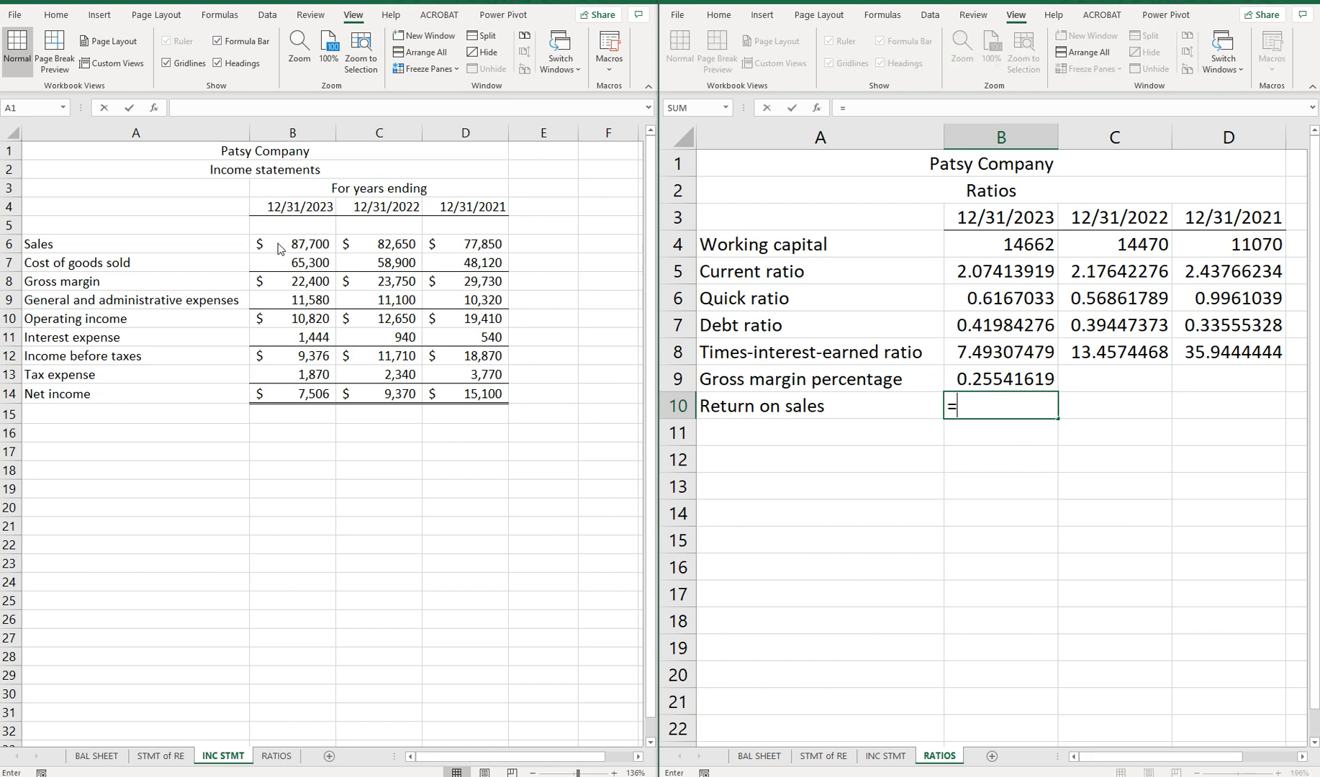
{"action": "left_click", "coordinate": [282, 318]}
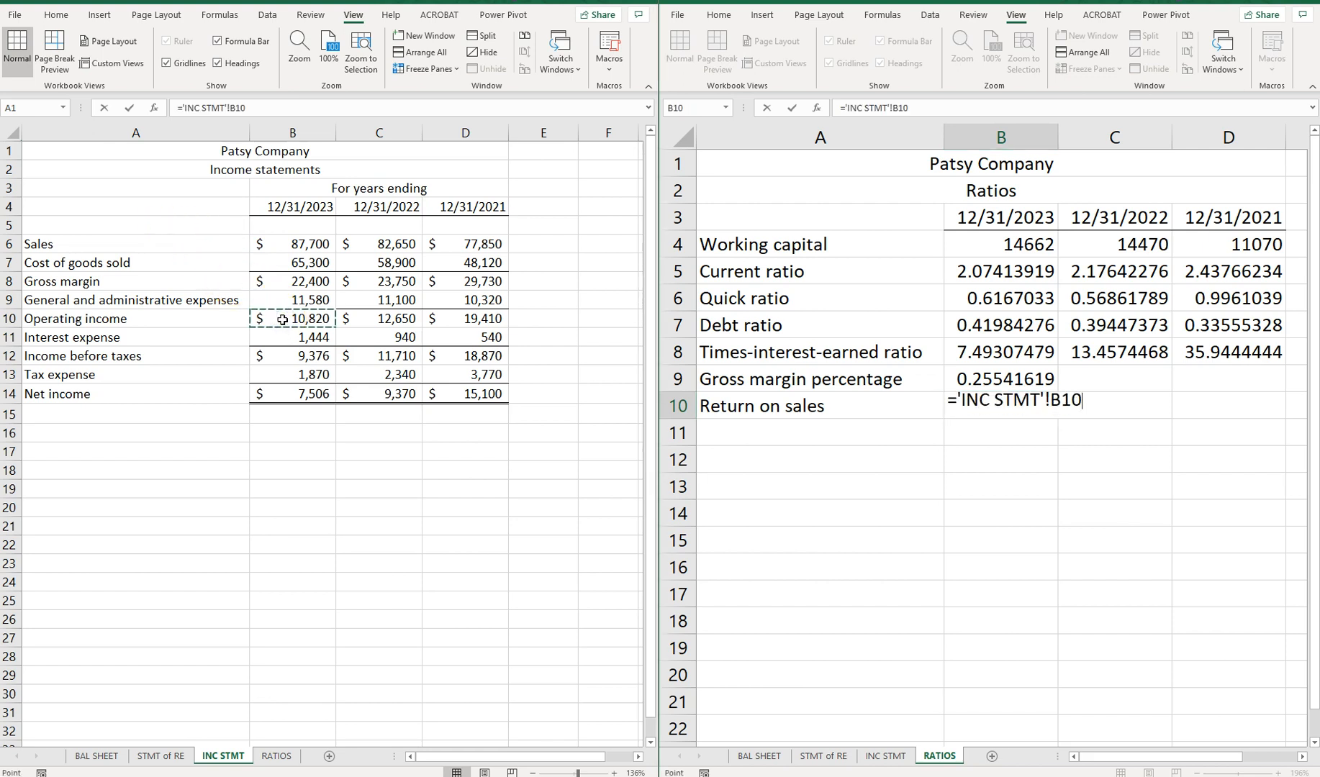
{"action": "type", "text": "/"}
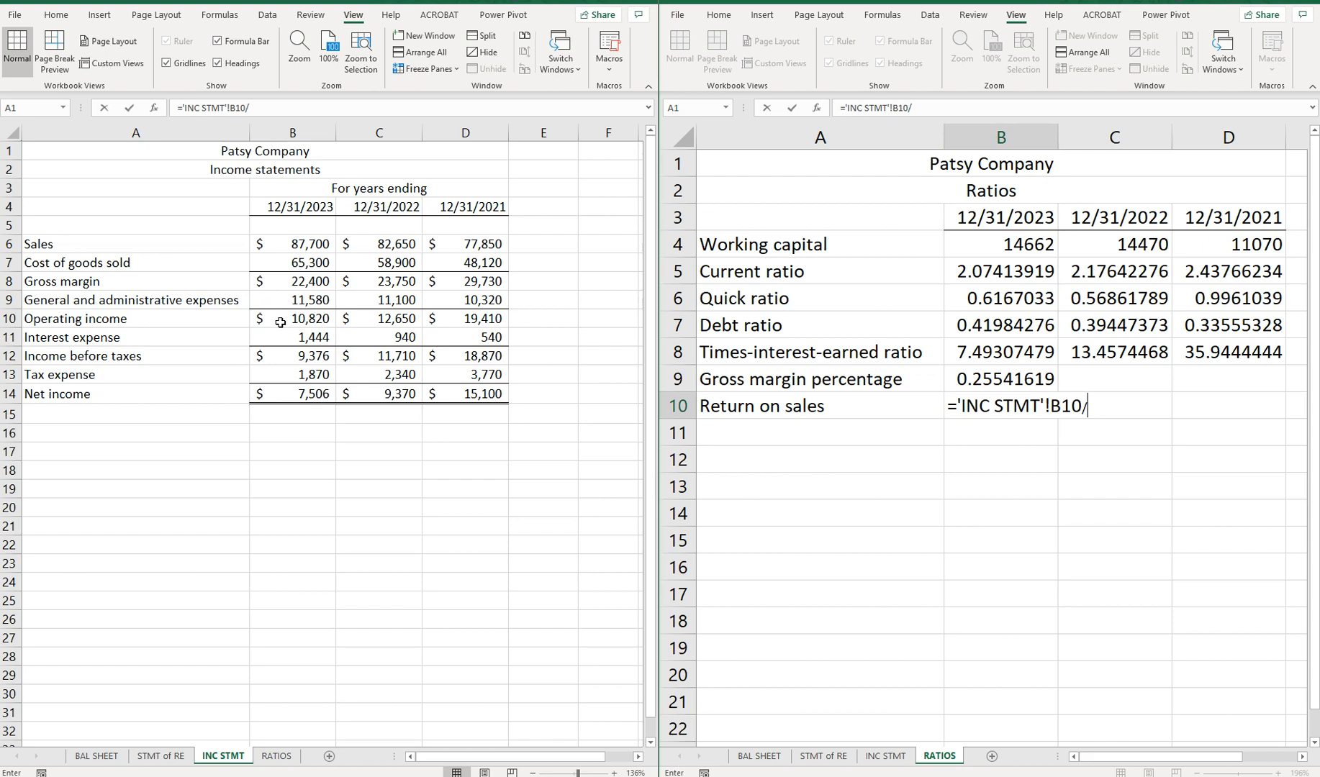
{"action": "left_click", "coordinate": [286, 246]}
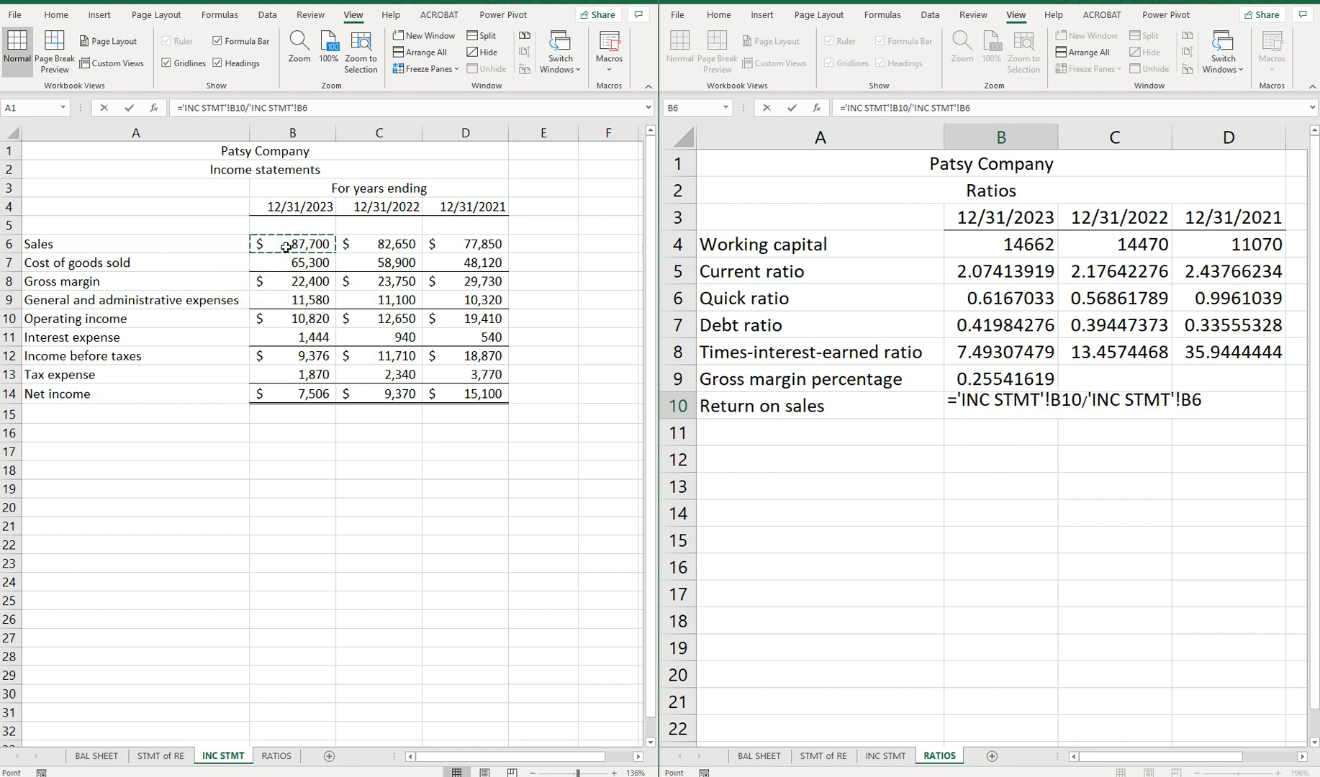
{"action": "key", "text": "Return"}
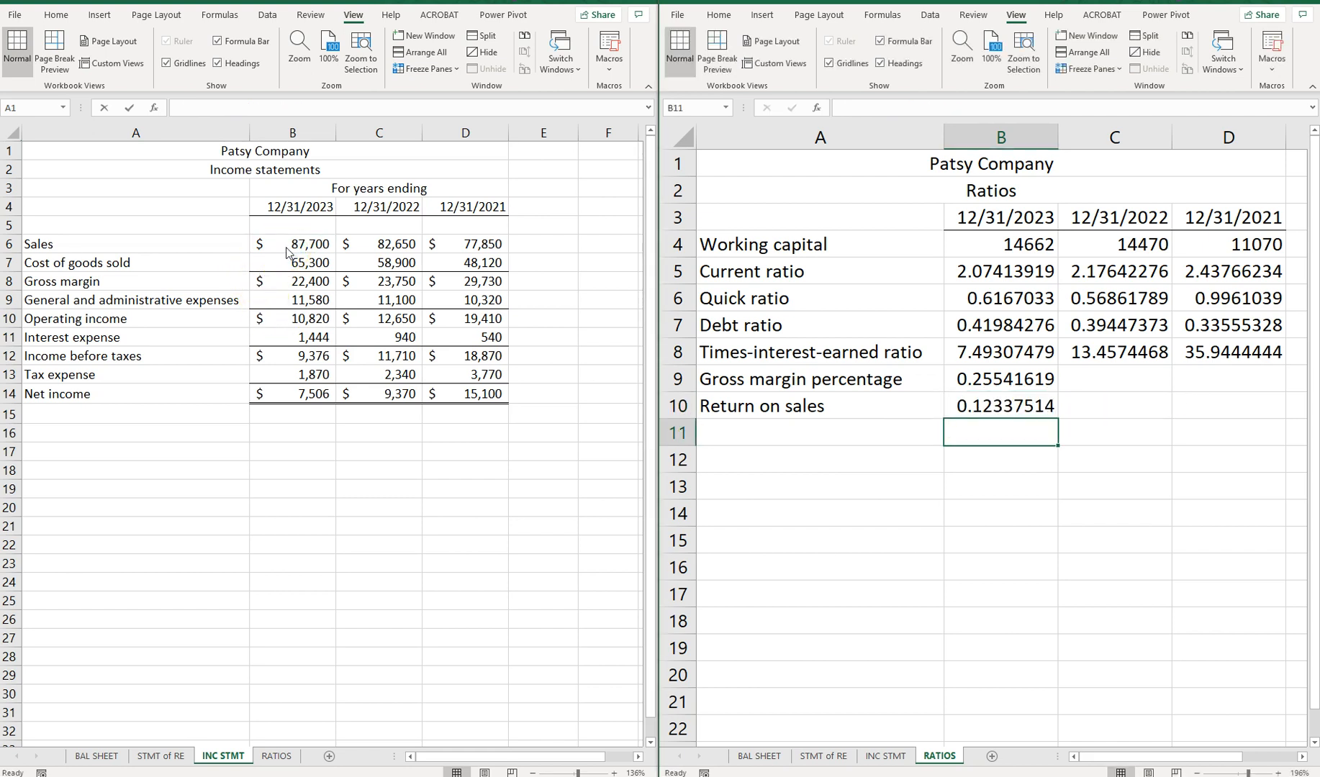
- Fill the gross margin percentage and return on sales formulas in B9:B10 across through column D
{"action": "left_click", "coordinate": [979, 376]}
{"action": "left_click_drag", "start_coordinate": [979, 376], "coordinate": [980, 405]}
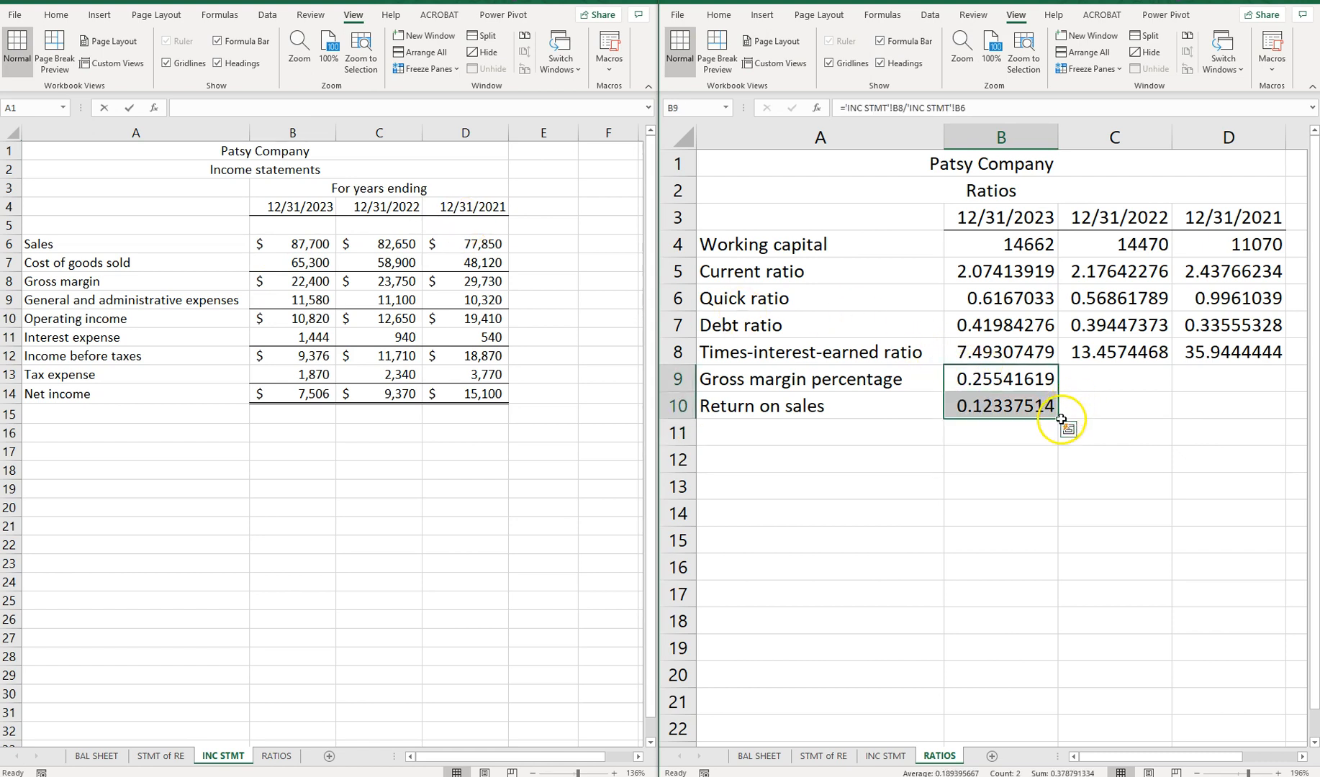
{"action": "left_click_drag", "start_coordinate": [1058, 419], "coordinate": [1253, 409]}
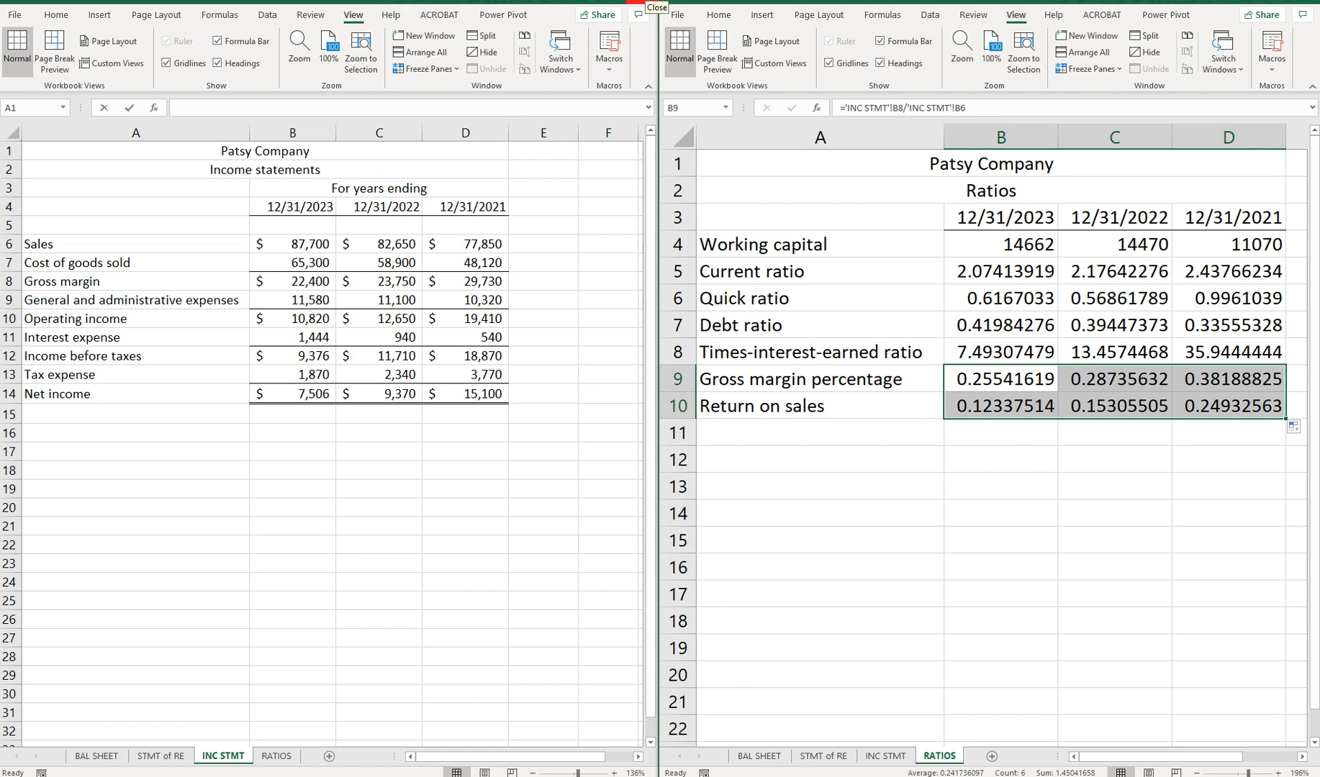
- Close the extra workbook window showing the income statement and maximize the window showing the RATIOS sheet
{"action": "left_click", "coordinate": [642, 4]}
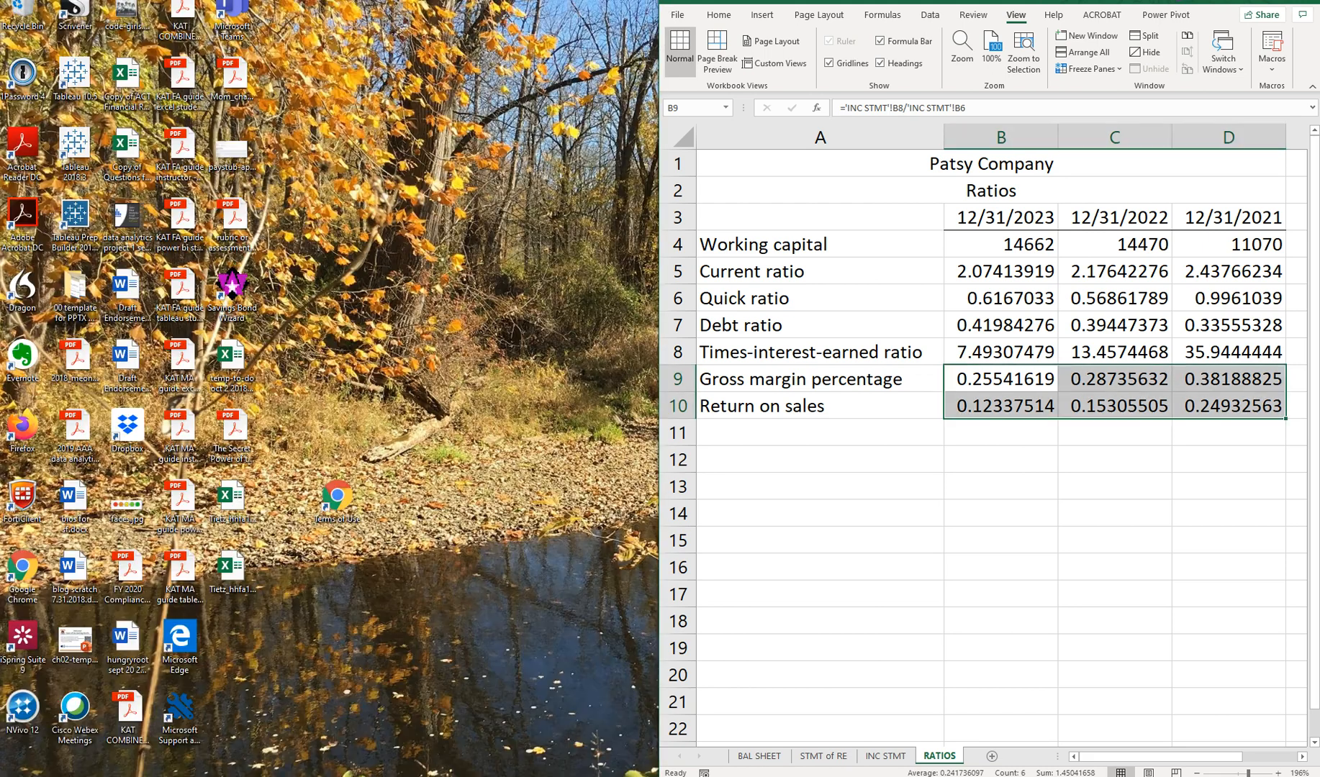
{"action": "left_click", "coordinate": [1275, 3]}
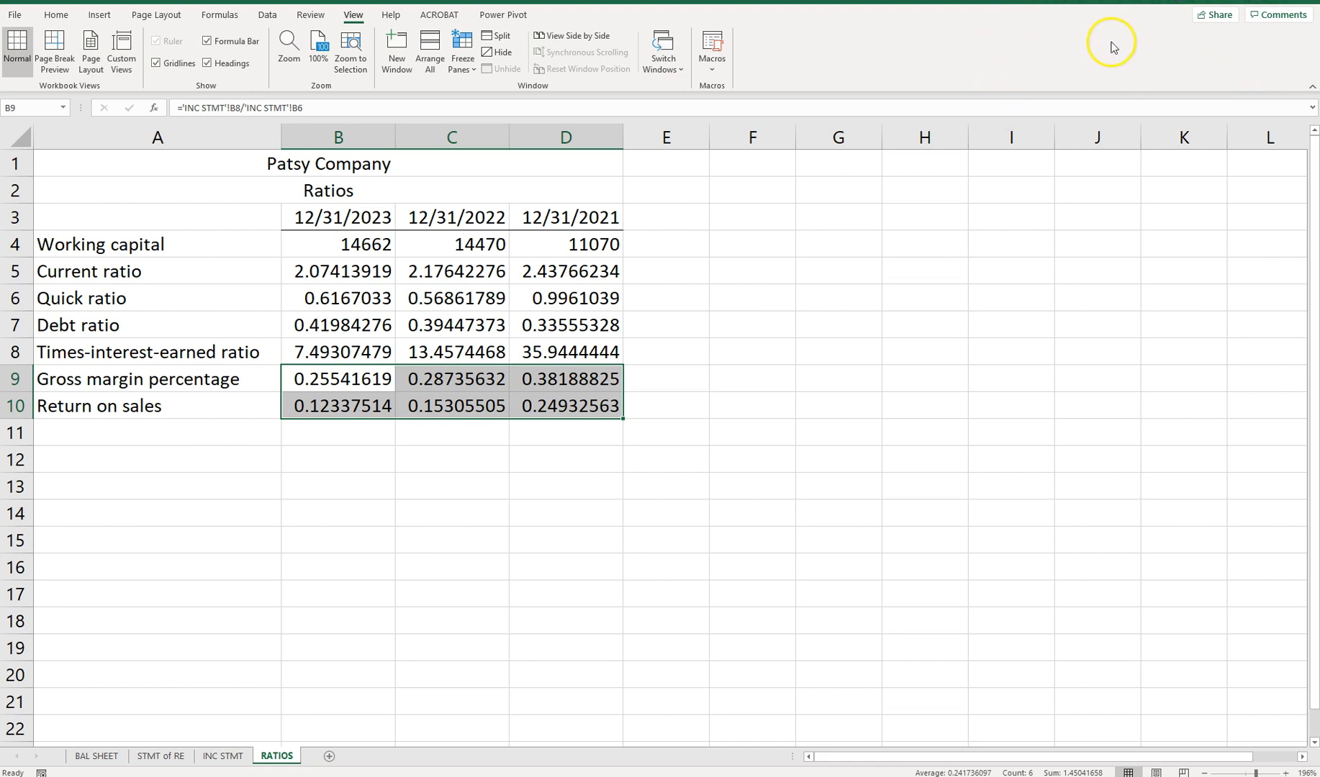
- Format the working capital values in B4:D4 as Number with 0 decimal places and a 1000 separator
{"action": "left_click_drag", "start_coordinate": [332, 246], "coordinate": [547, 235]}
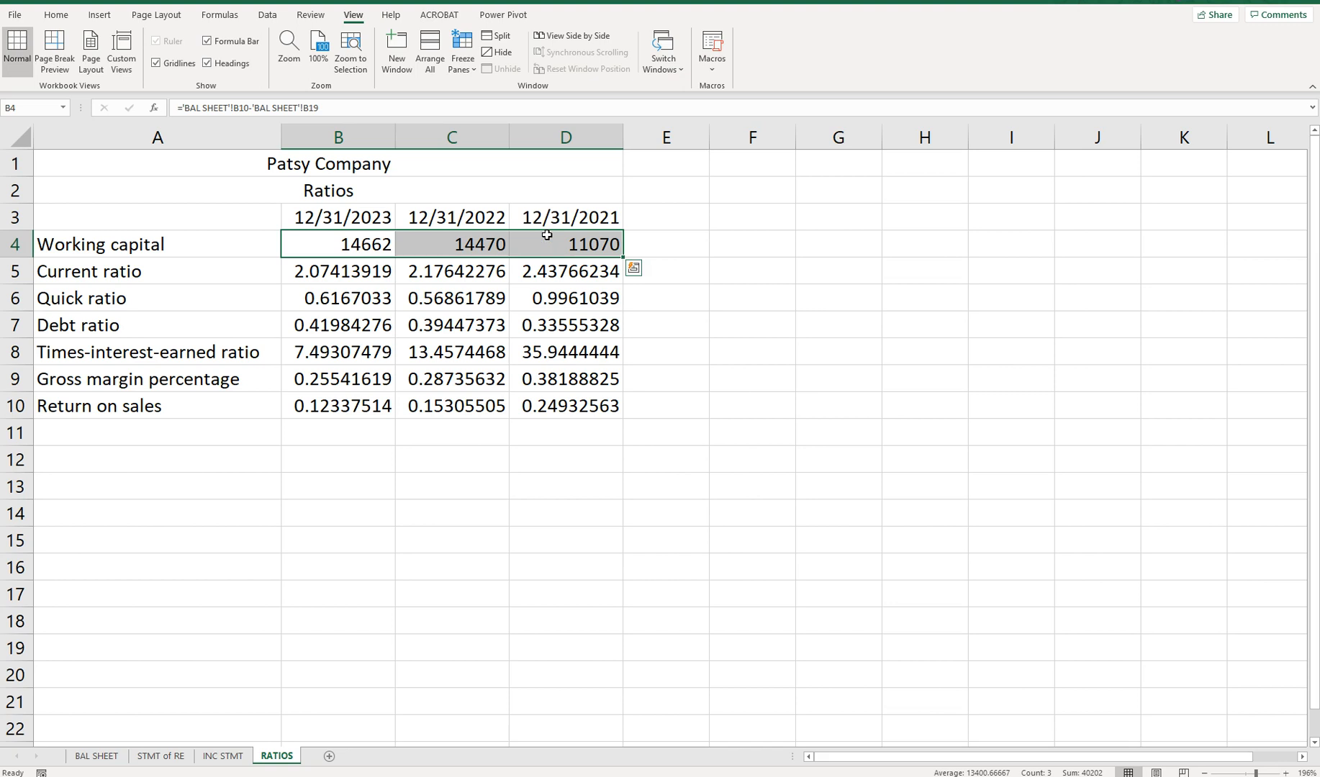
{"action": "right_click", "coordinate": [536, 244]}
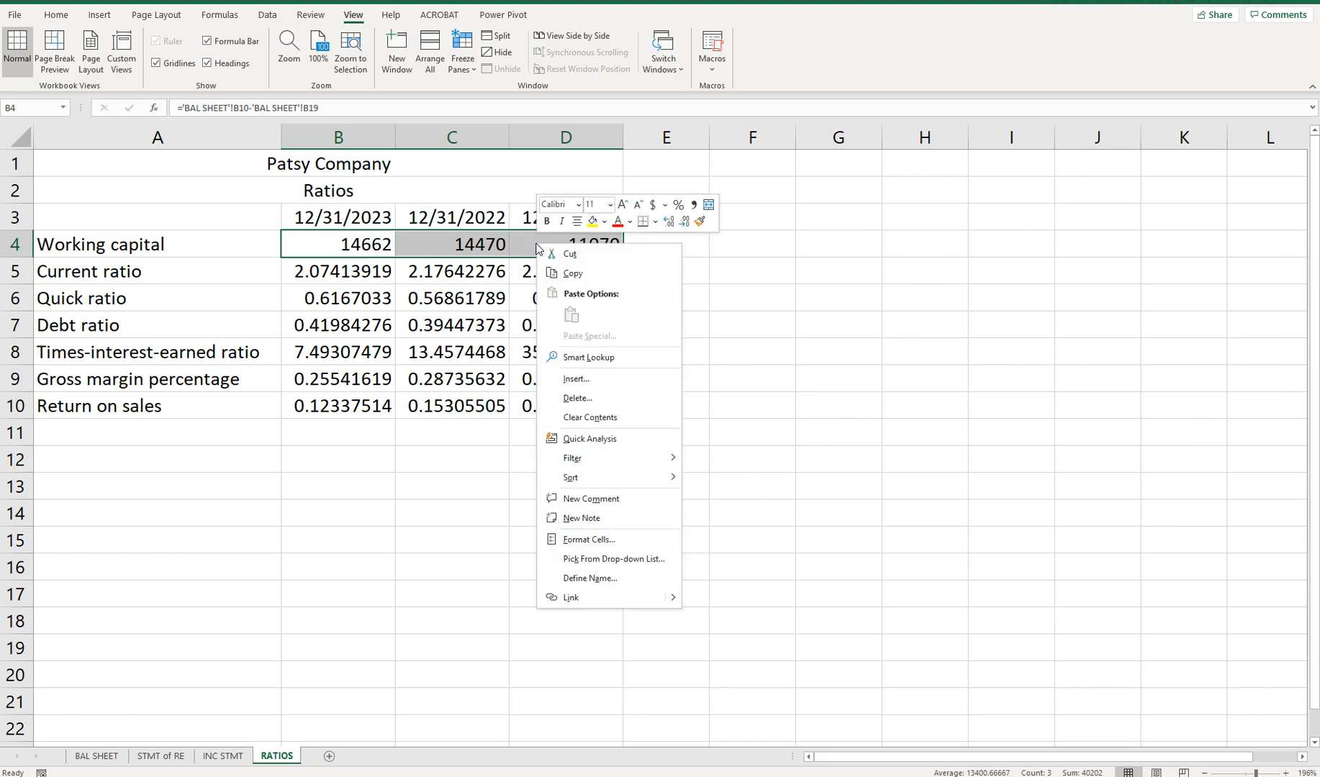
{"action": "left_click", "coordinate": [610, 544]}
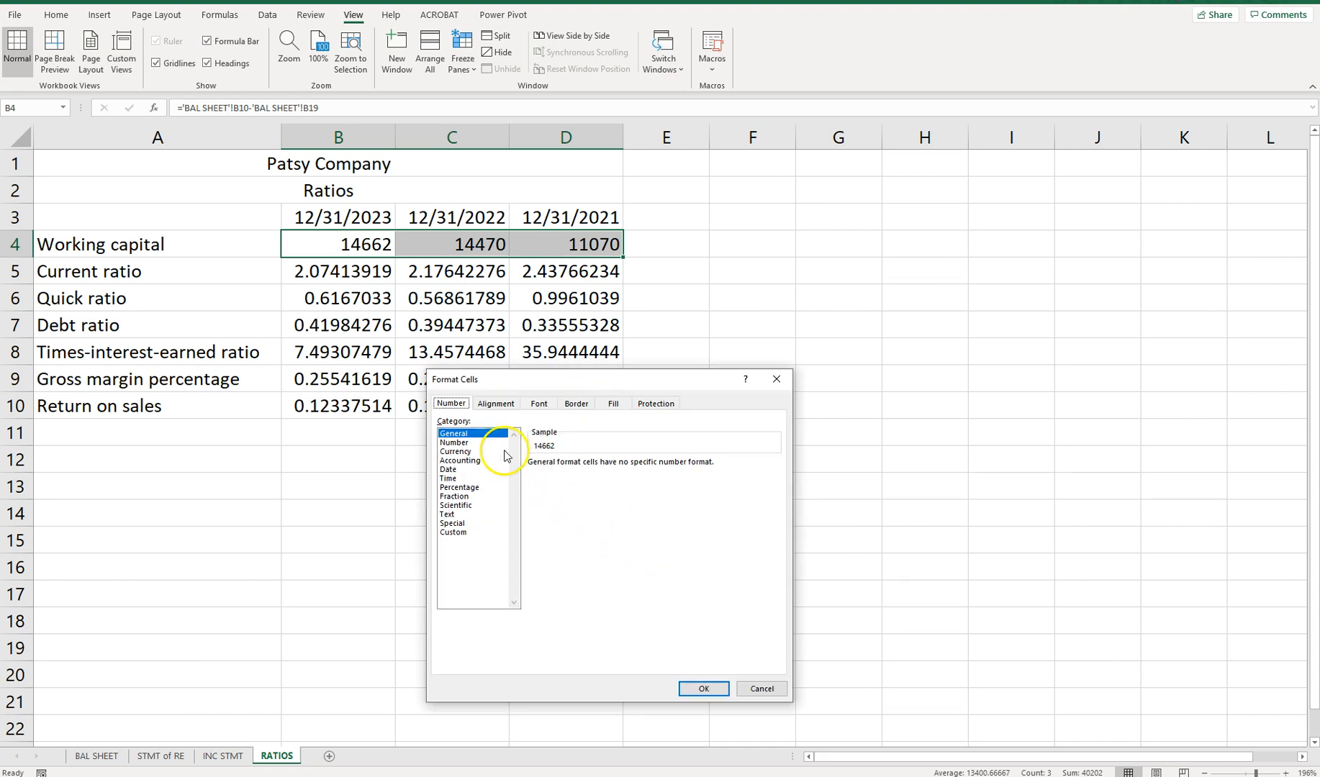
{"action": "left_click", "coordinate": [466, 444]}
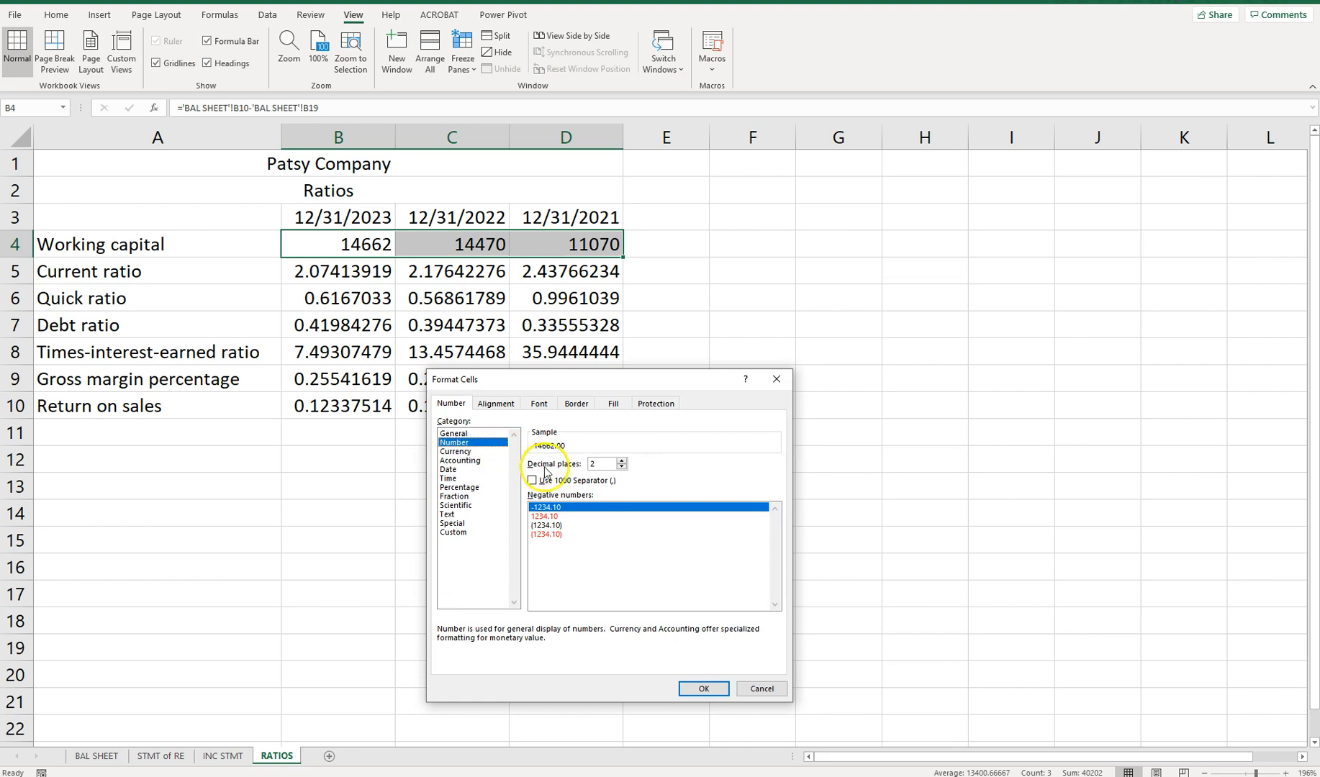
{"action": "left_click", "coordinate": [621, 468]}
{"action": "left_click", "coordinate": [621, 468]}
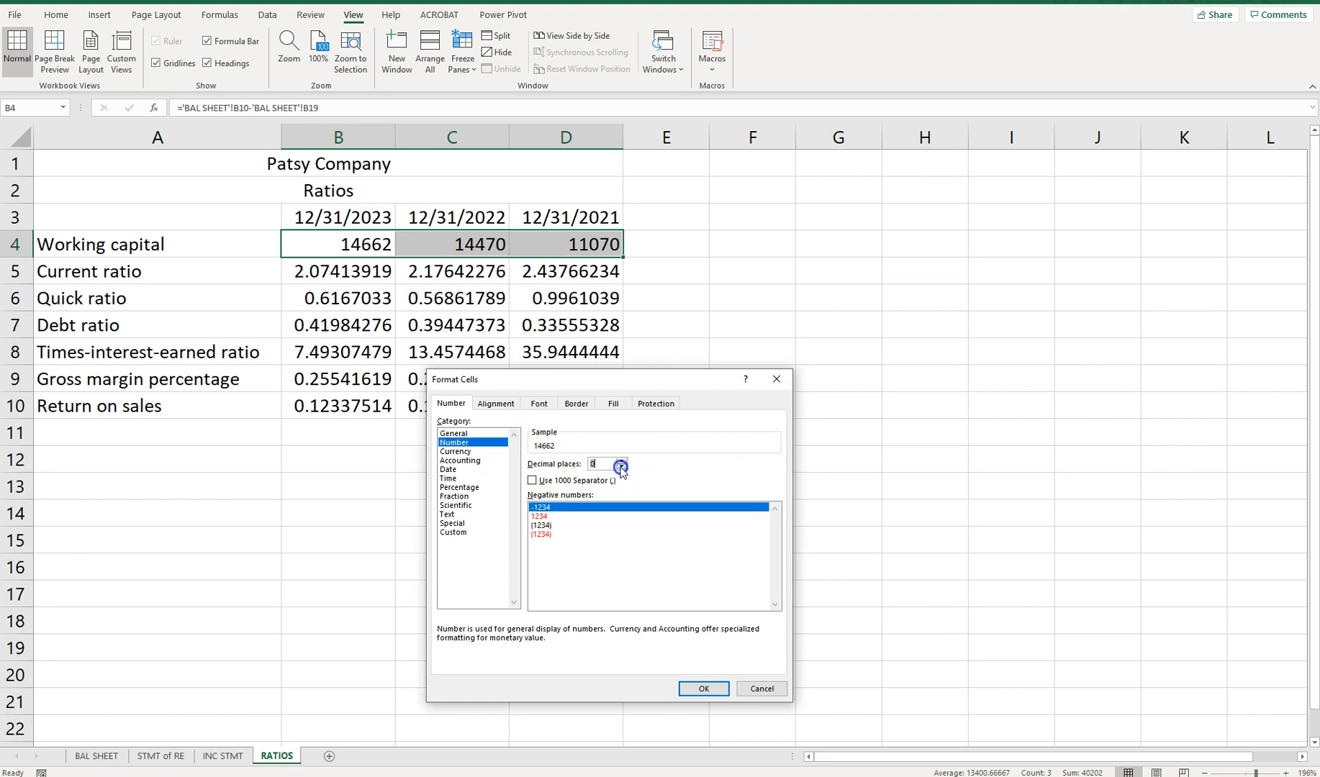
{"action": "left_click", "coordinate": [536, 482]}
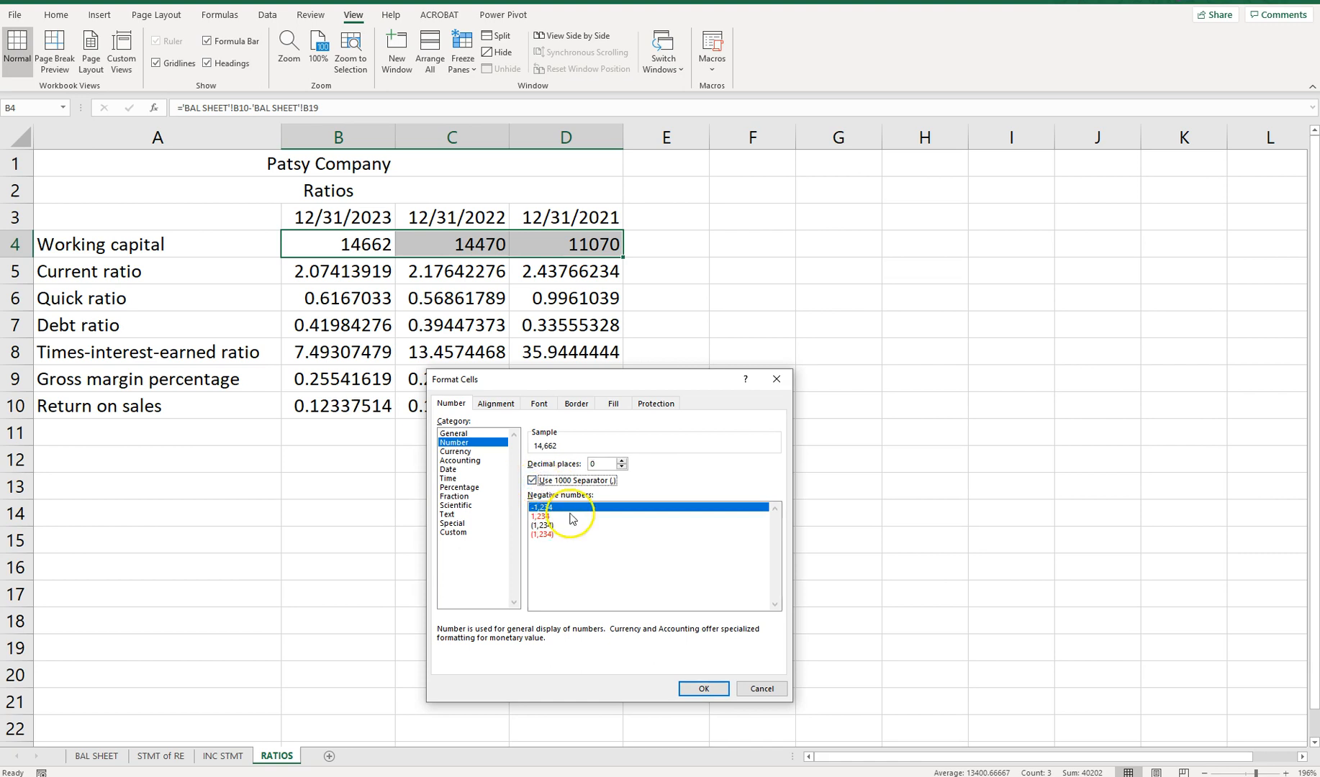
{"action": "left_click", "coordinate": [688, 690]}
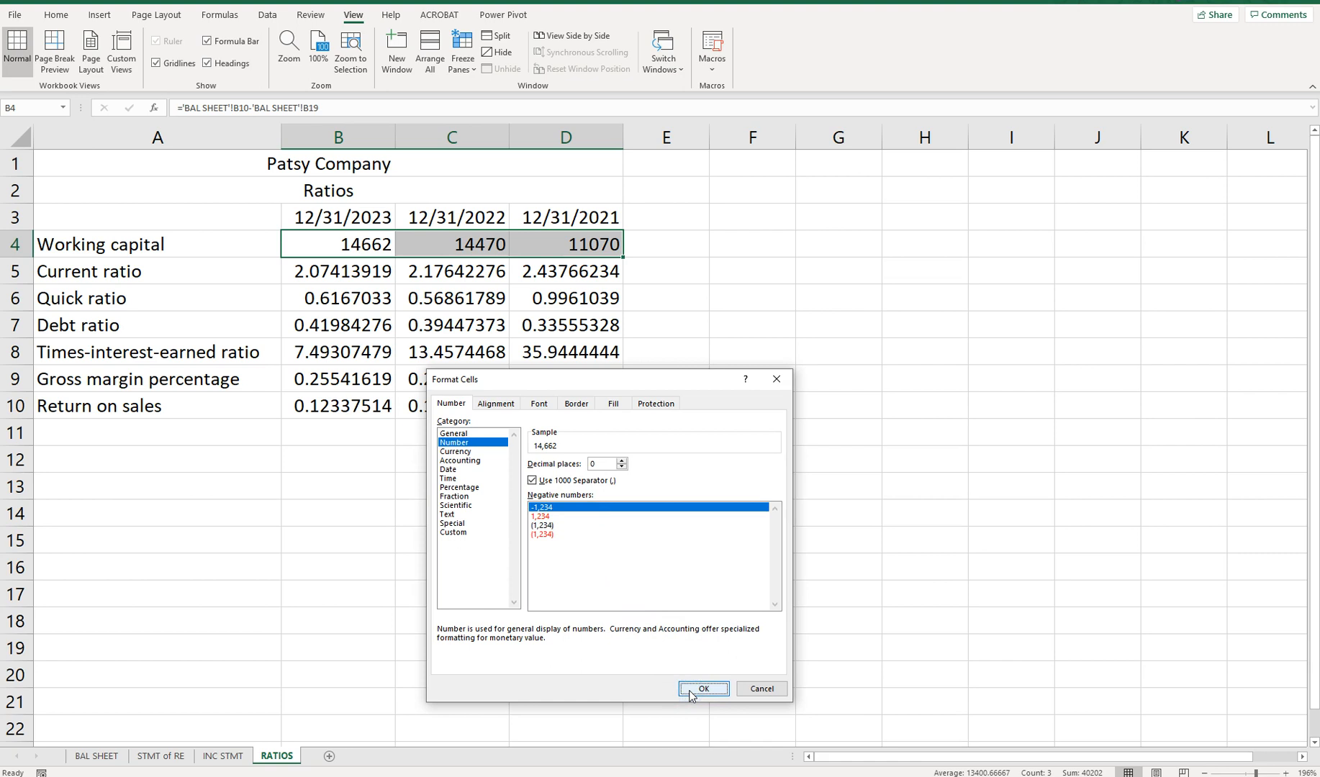
{"action": "left_click", "coordinate": [689, 690]}
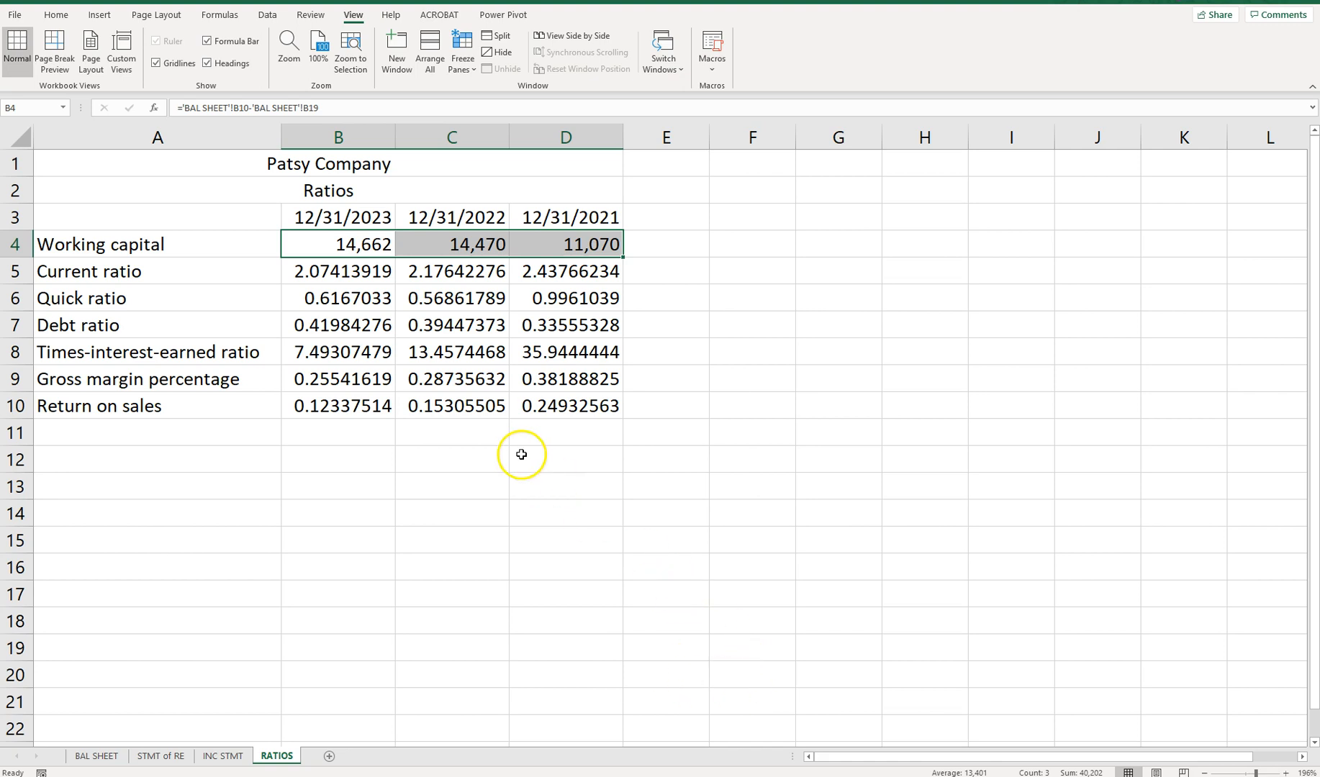
- Format B5:D8, from current ratio through times-interest-earned ratio, as Number with 2 decimal places
{"action": "left_click_drag", "start_coordinate": [295, 271], "coordinate": [542, 353]}
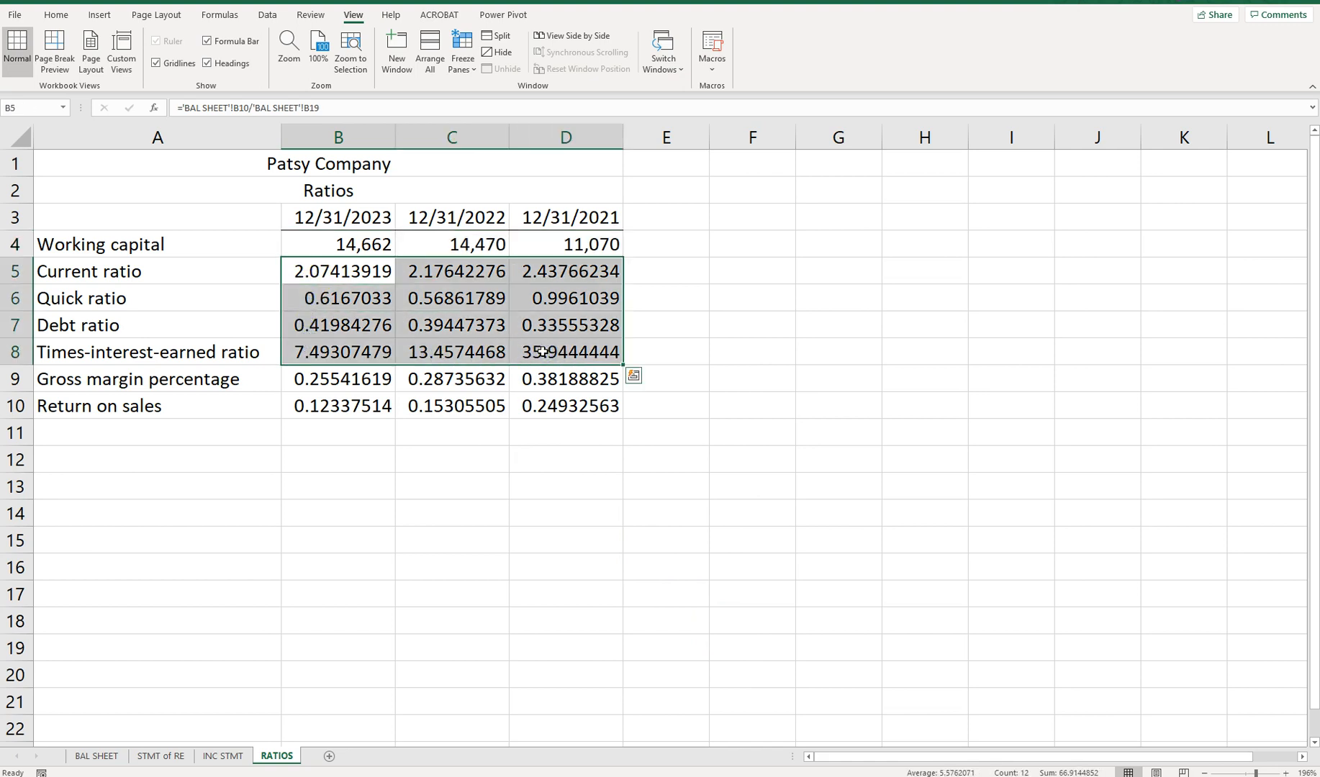
{"action": "right_click", "coordinate": [521, 297]}
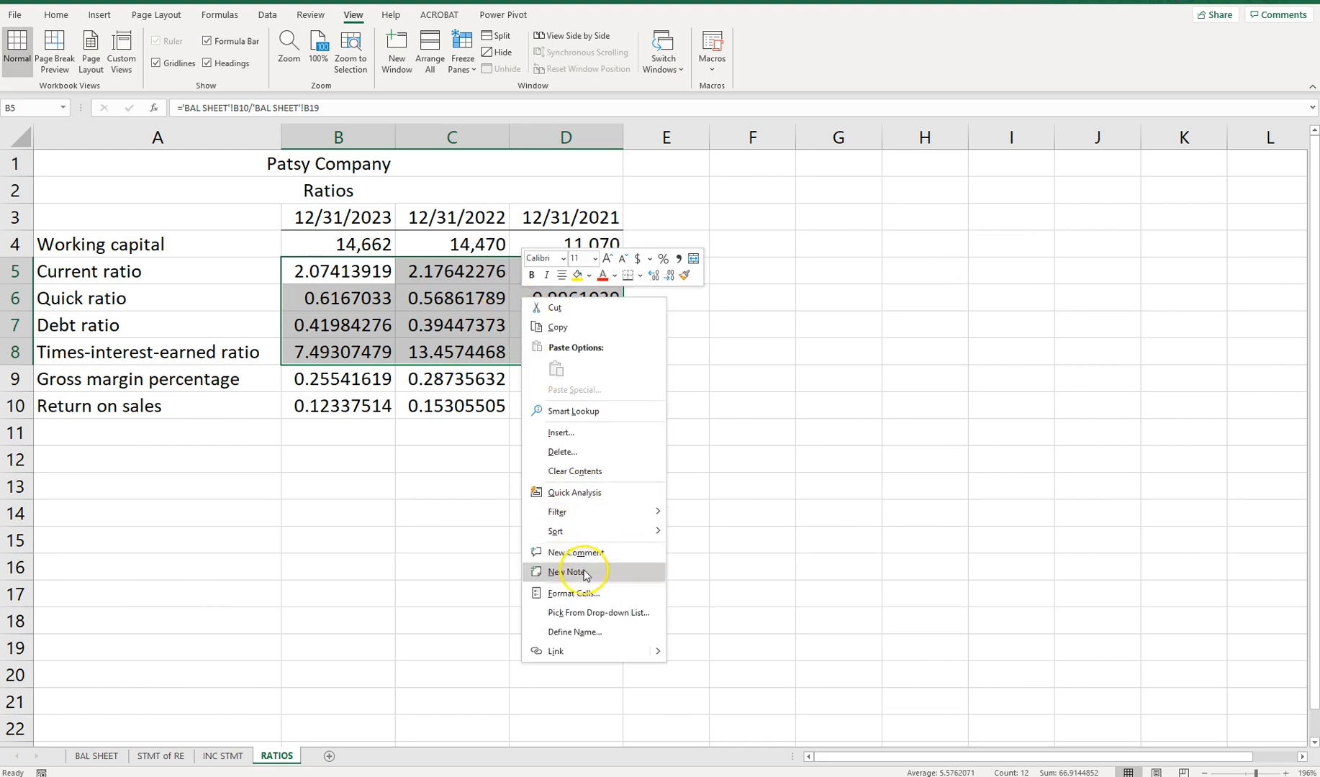
{"action": "key", "text": "Escape"}
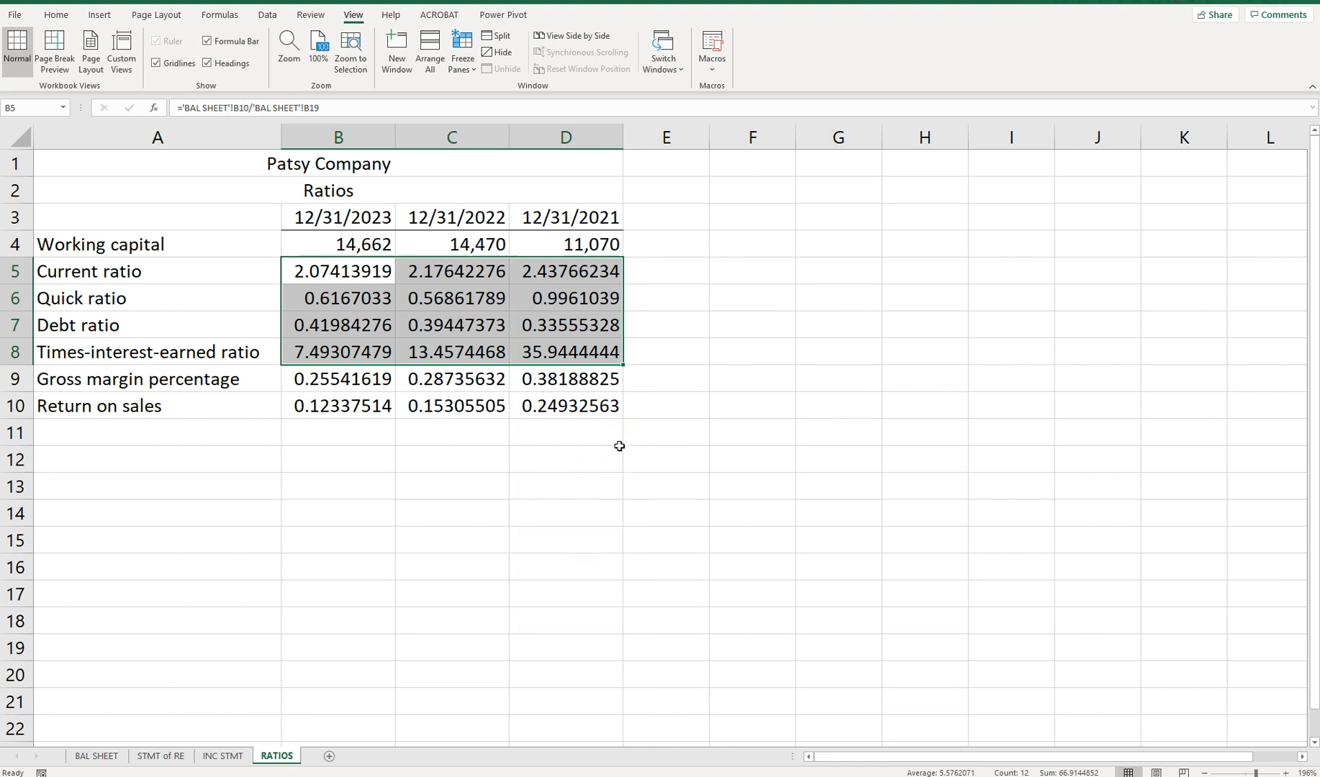
{"action": "key", "text": "ctrl+1"}
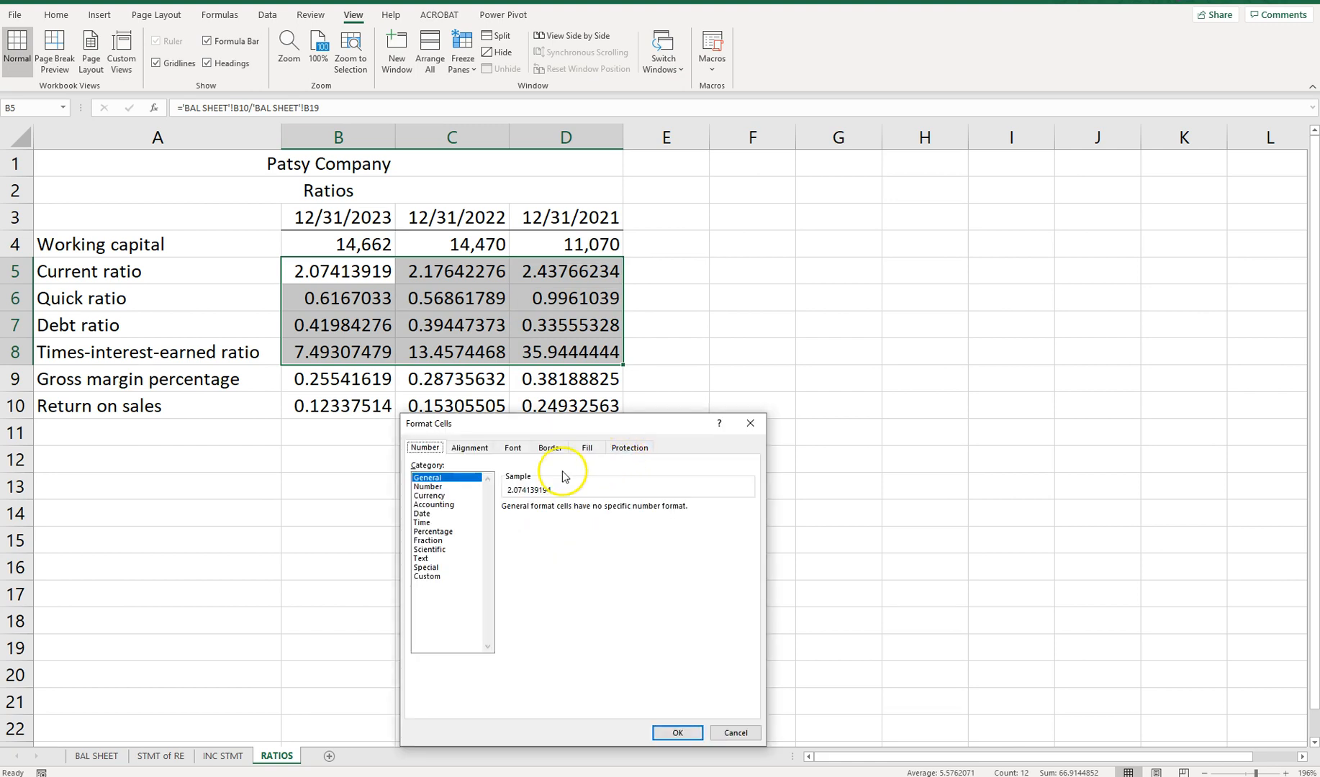
{"action": "left_click", "coordinate": [430, 487]}
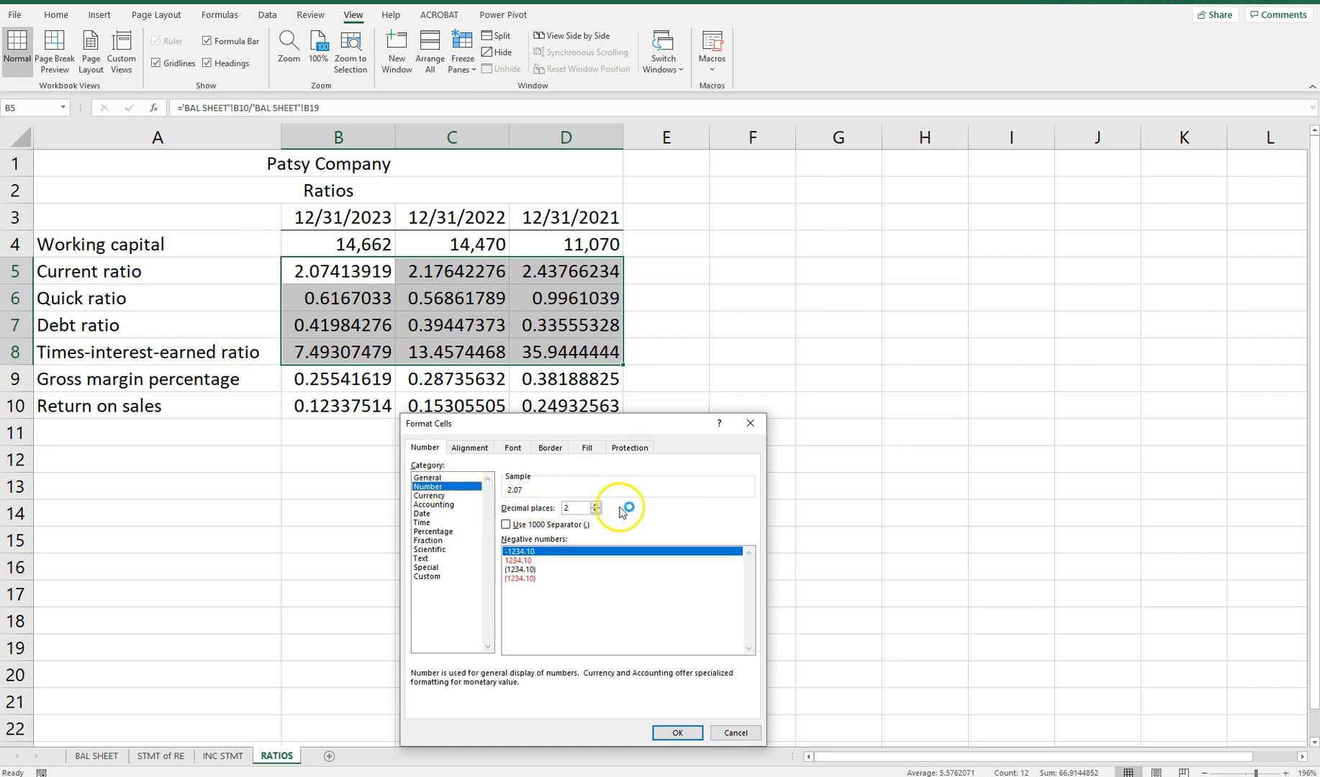
{"action": "left_click", "coordinate": [677, 733]}
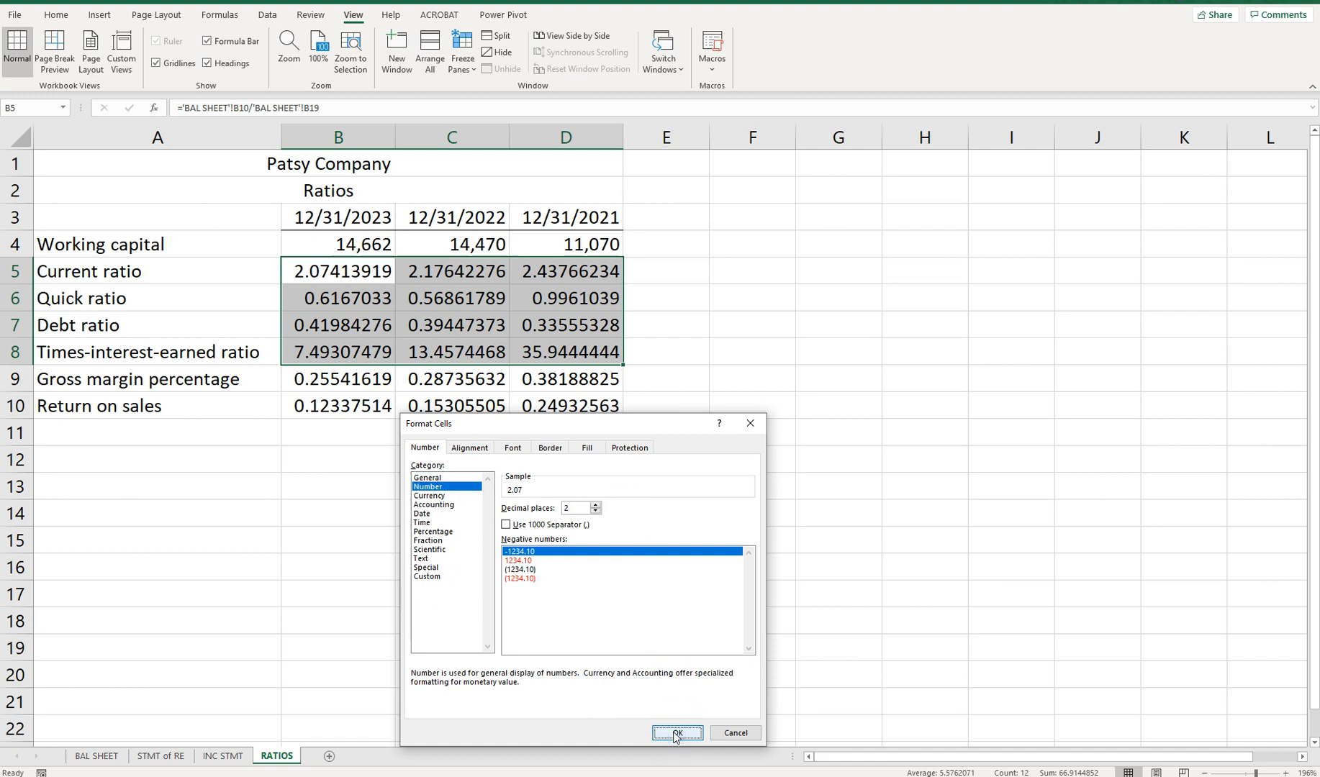
{"action": "left_click", "coordinate": [676, 734]}
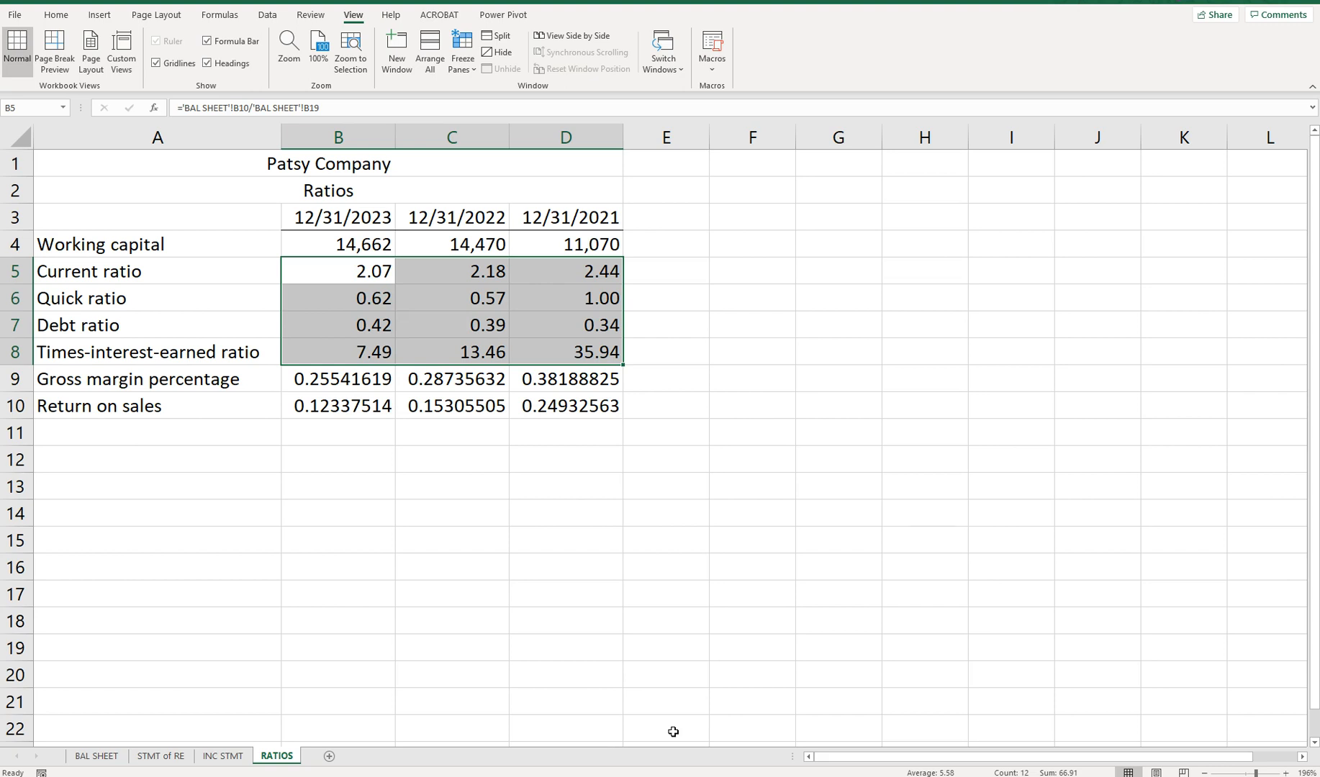
- Format the gross margin percentage and return on sales values in B9:D10 as Percentage with 2 decimal places
{"action": "left_click", "coordinate": [367, 387]}
{"action": "left_click_drag", "start_coordinate": [366, 387], "coordinate": [562, 410]}
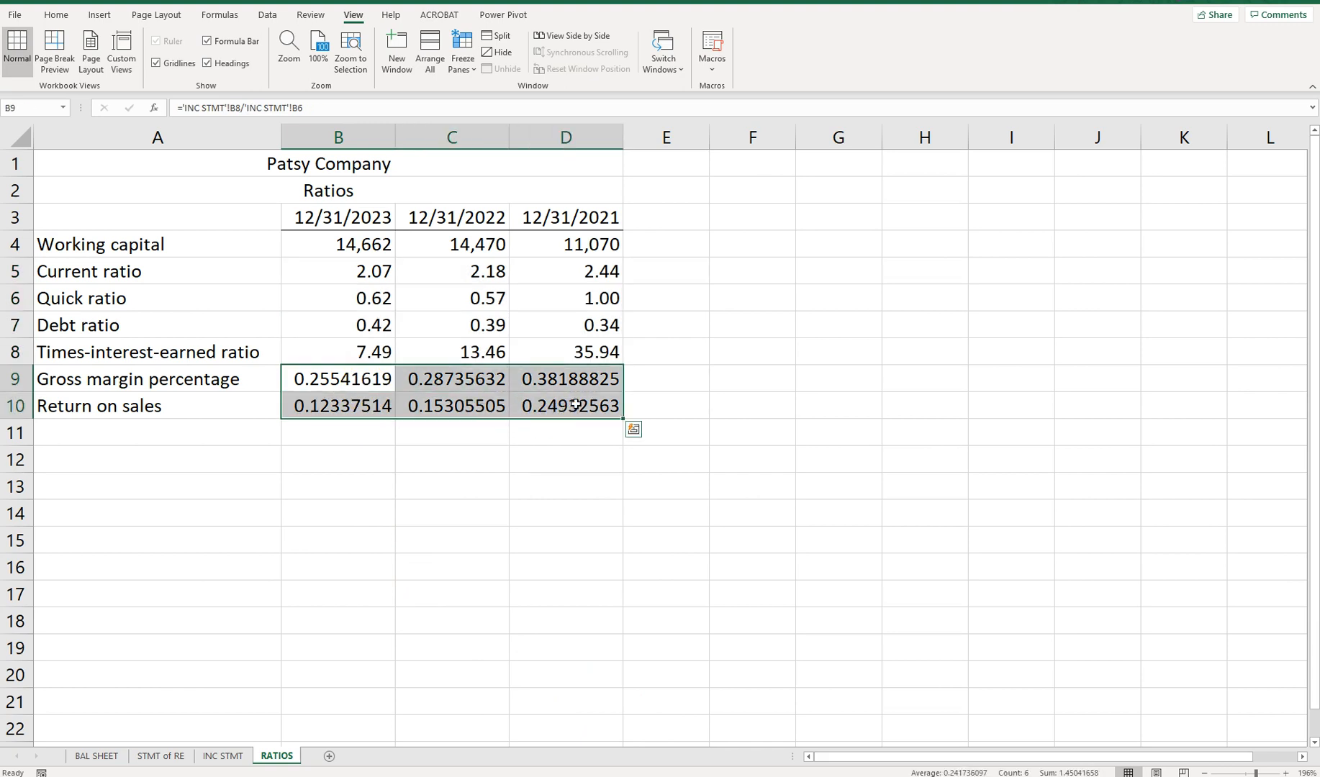
{"action": "right_click", "coordinate": [575, 406]}
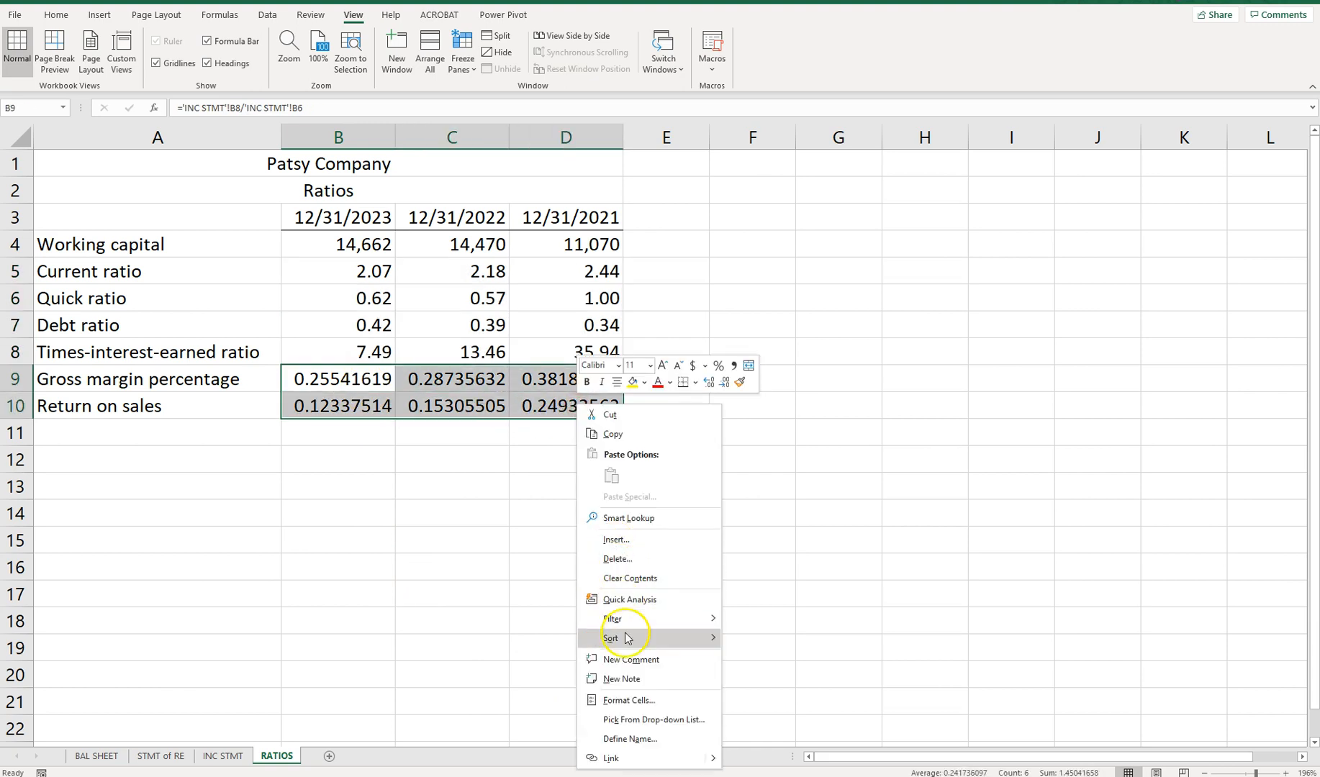
{"action": "key", "text": "Escape"}
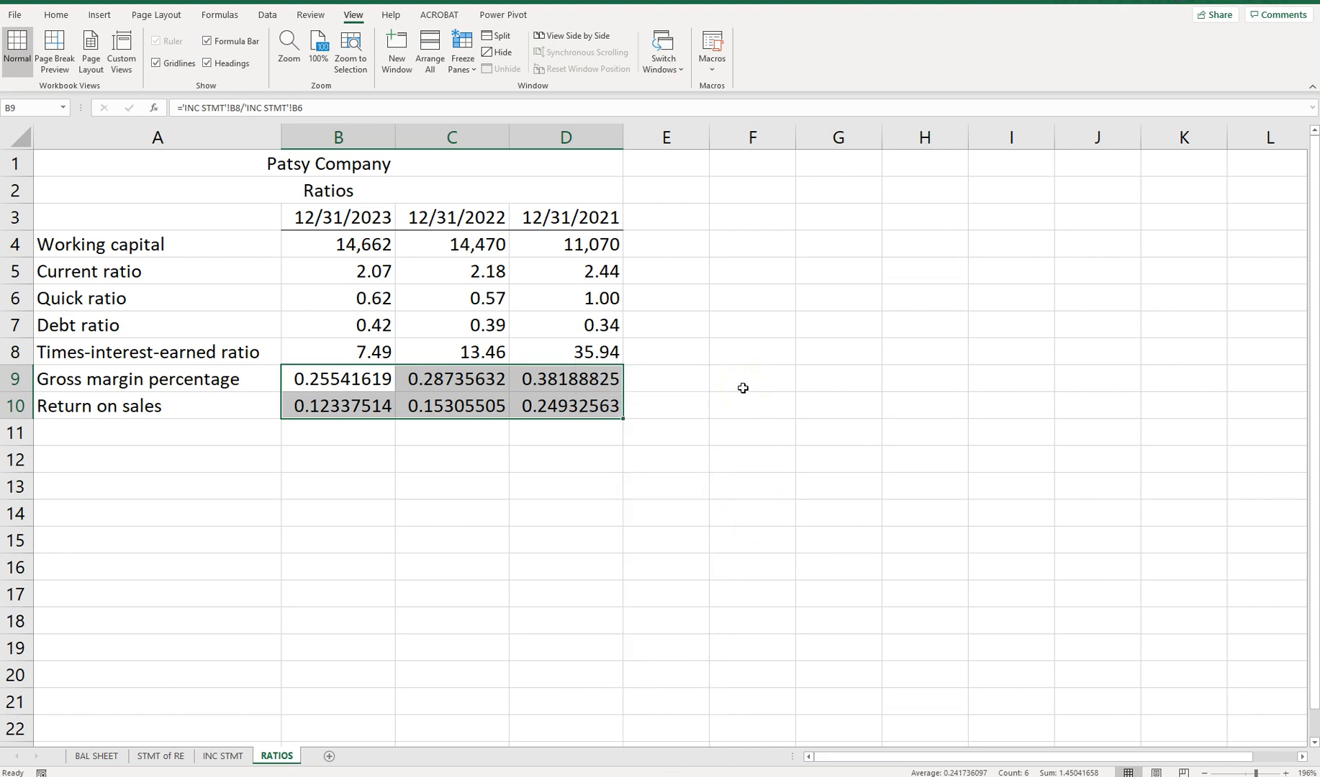
{"action": "key", "text": "ctrl+1"}
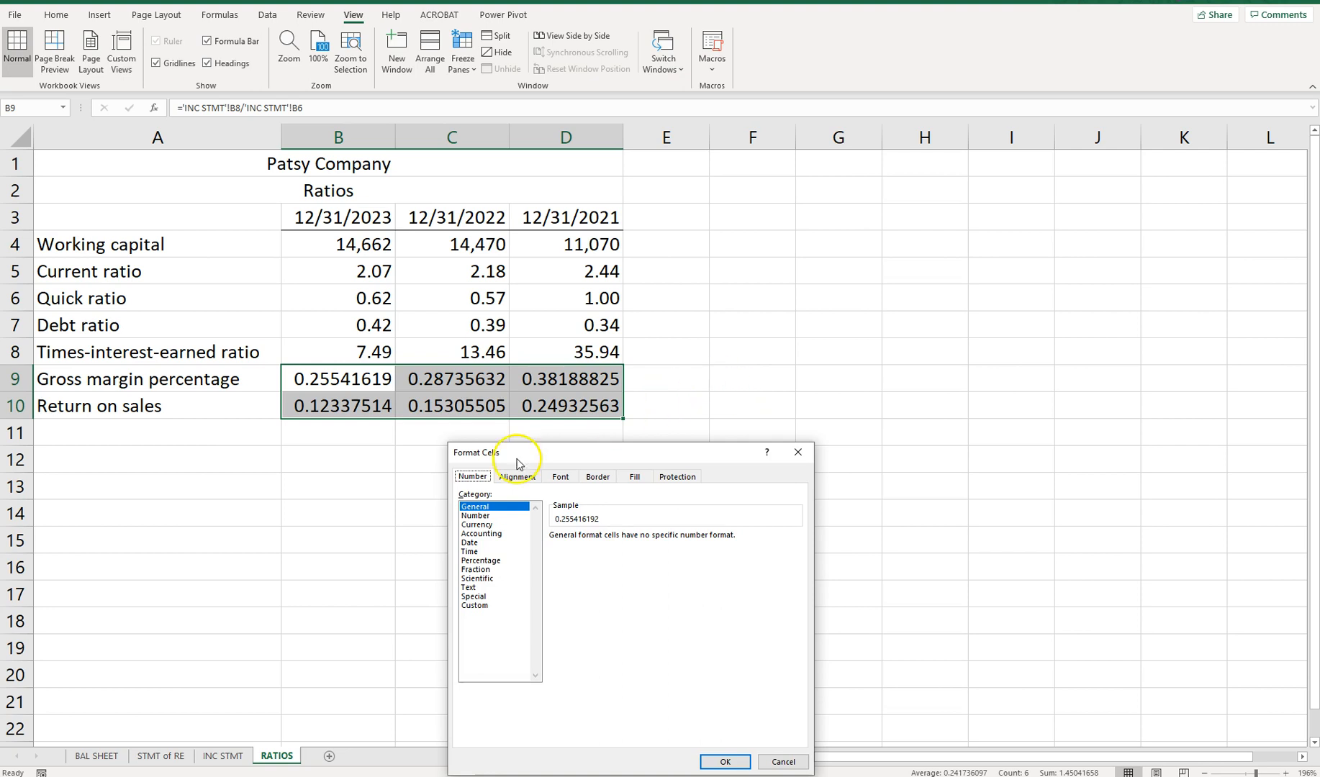
{"action": "left_click", "coordinate": [489, 561]}
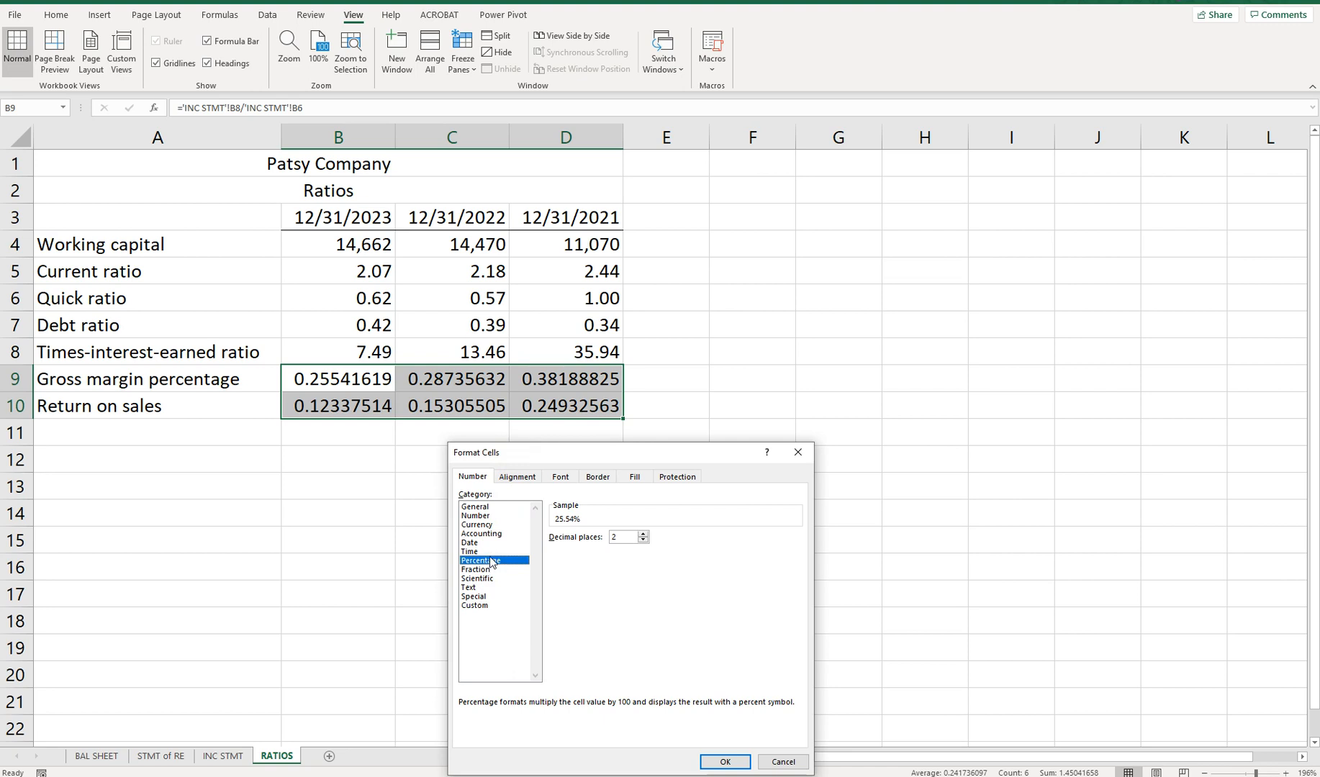
{"action": "left_click", "coordinate": [724, 762]}
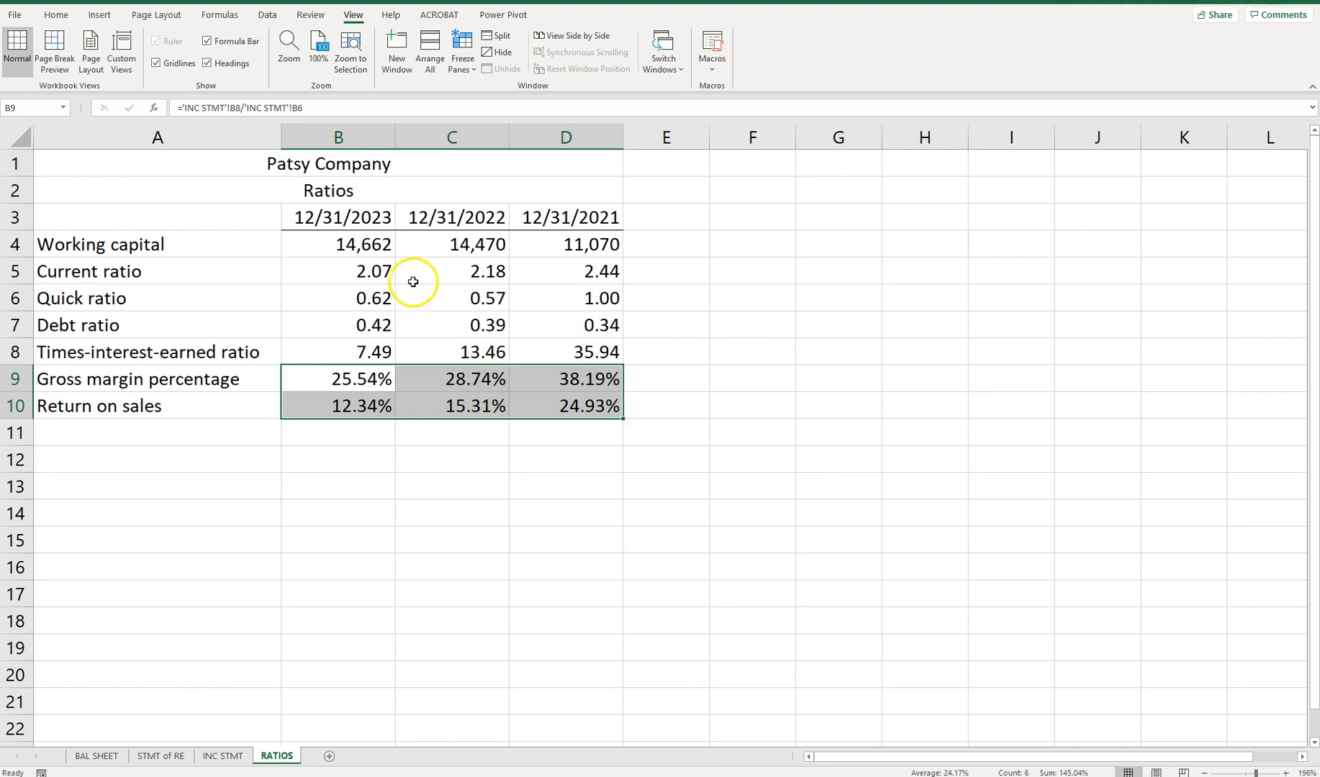
{"action": "left_click", "coordinate": [332, 243]}
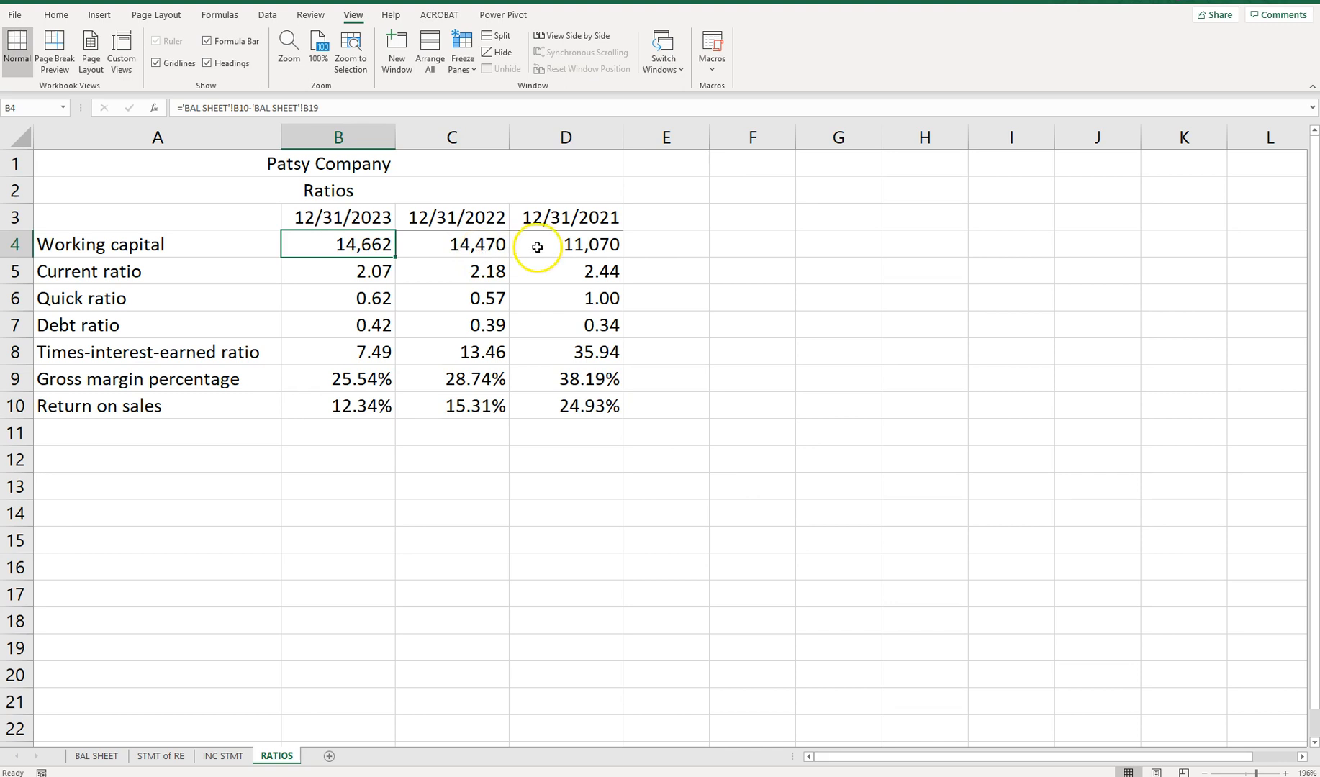
{"action": "left_click", "coordinate": [653, 240]}
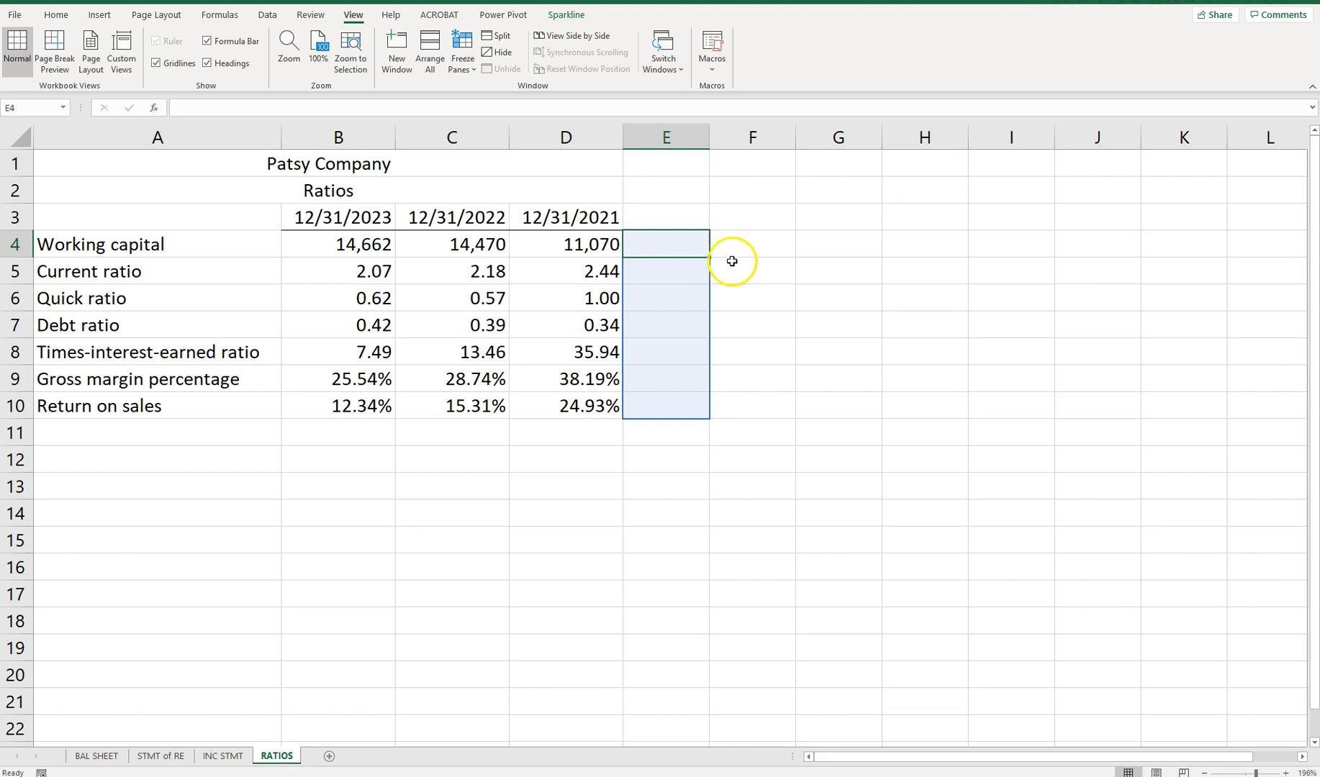
{"action": "left_click", "coordinate": [775, 251]}
{"action": "left_click", "coordinate": [675, 242]}
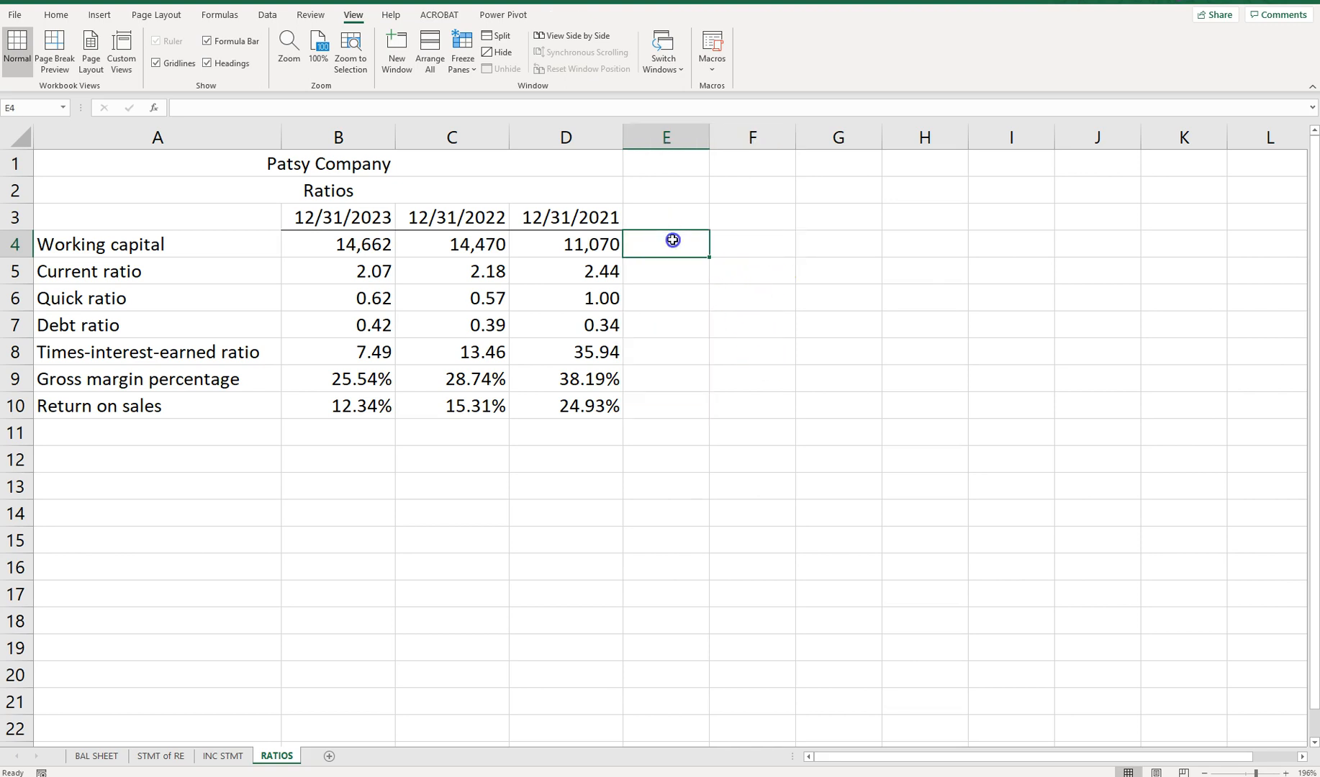
{"action": "left_click", "coordinate": [709, 257]}
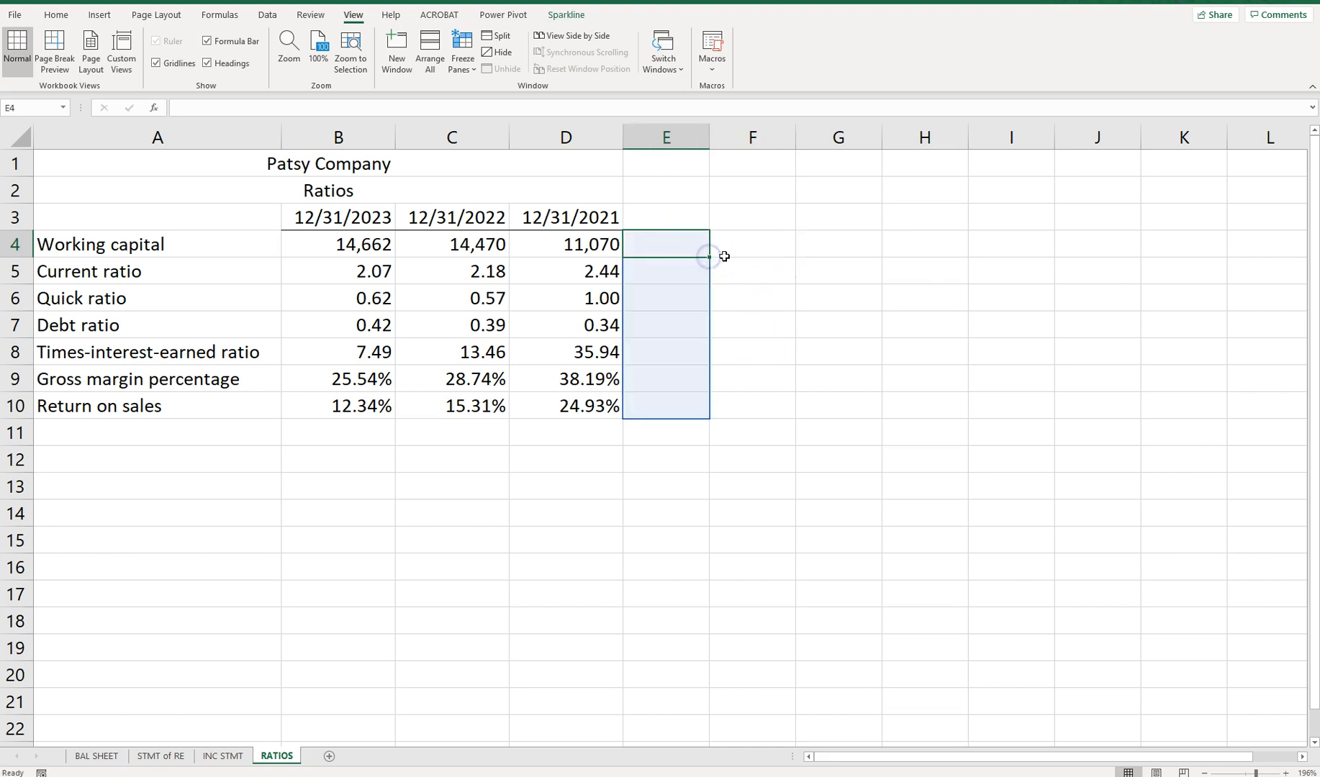
{"action": "left_click", "coordinate": [724, 256]}
{"action": "left_click", "coordinate": [545, 250]}
- Insert a line sparkline in E4 from the working capital data in B4:D4 and fill it down through E10
{"action": "left_click", "coordinate": [671, 238]}
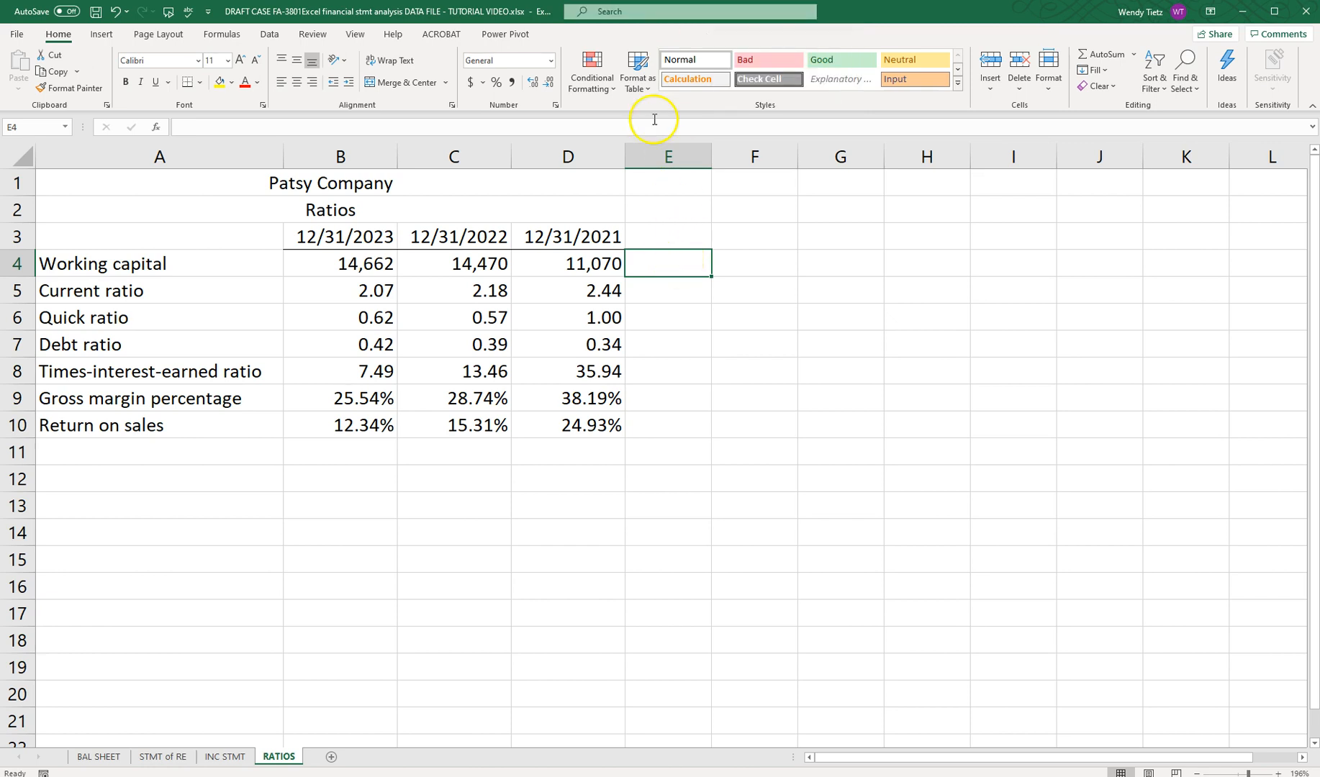
{"action": "left_click", "coordinate": [618, 15]}
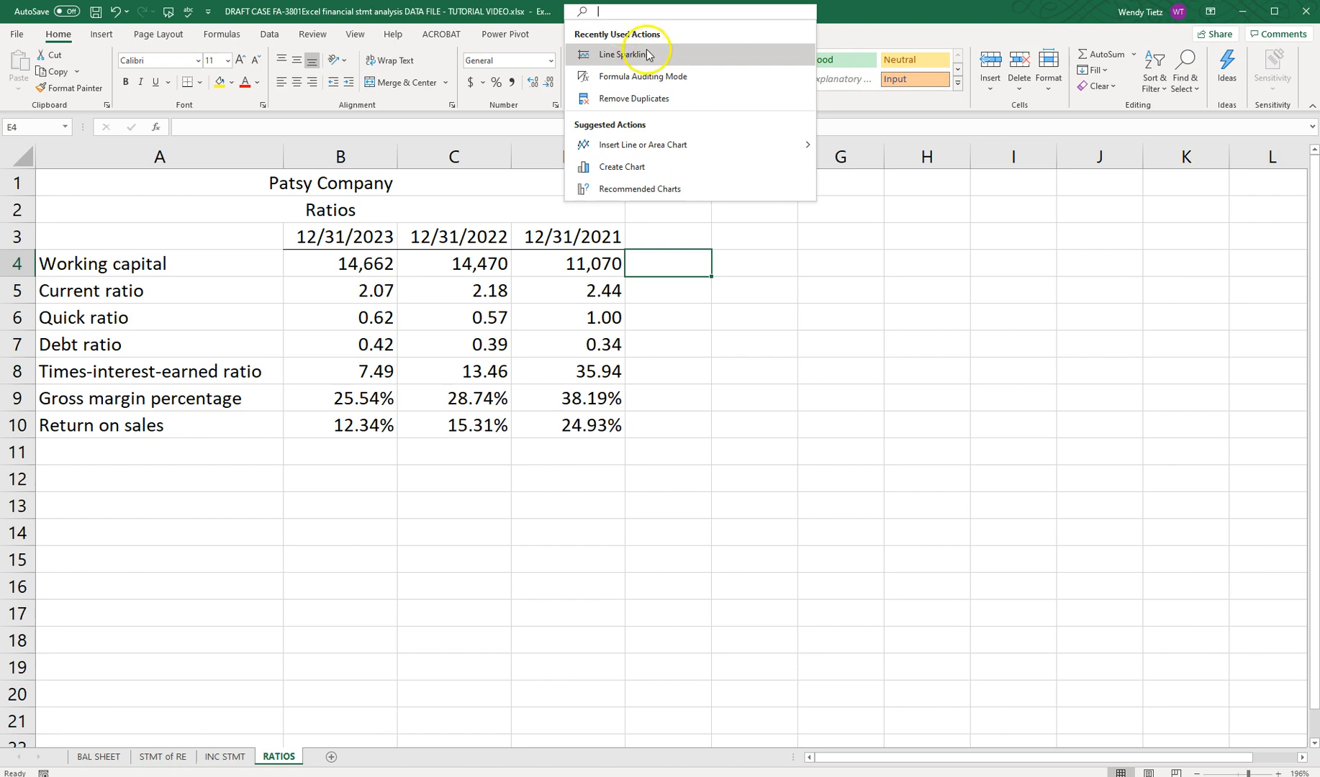
{"action": "left_click", "coordinate": [624, 55]}
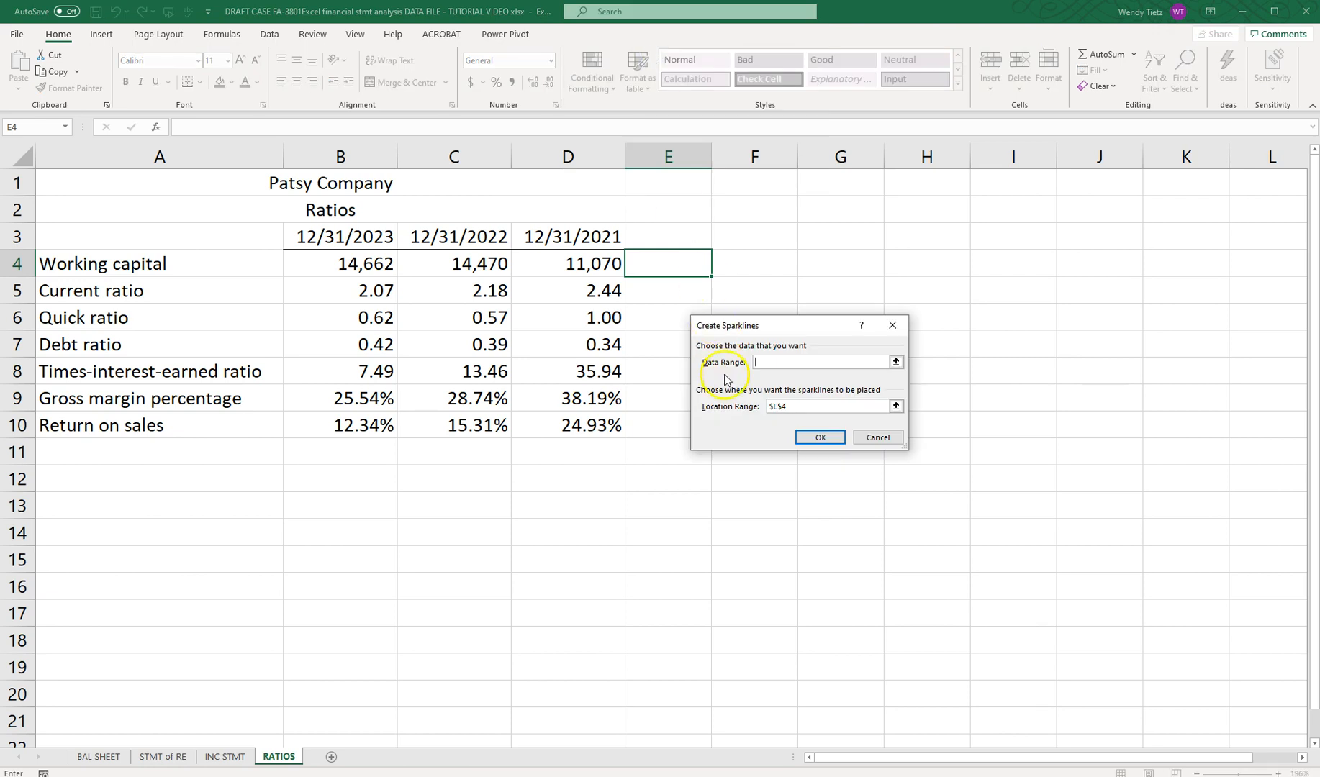
{"action": "left_click", "coordinate": [893, 364]}
{"action": "left_click_drag", "start_coordinate": [351, 265], "coordinate": [555, 267]}
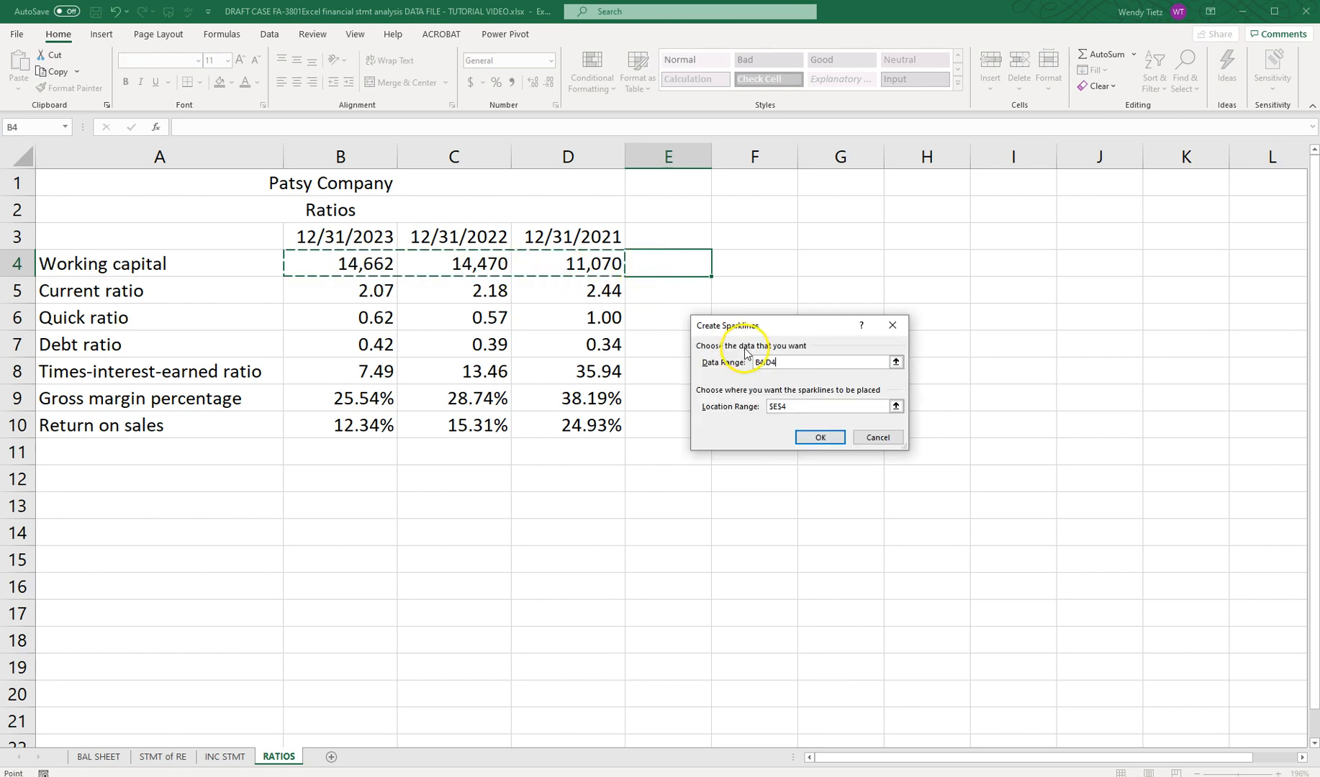
{"action": "left_click", "coordinate": [823, 437]}
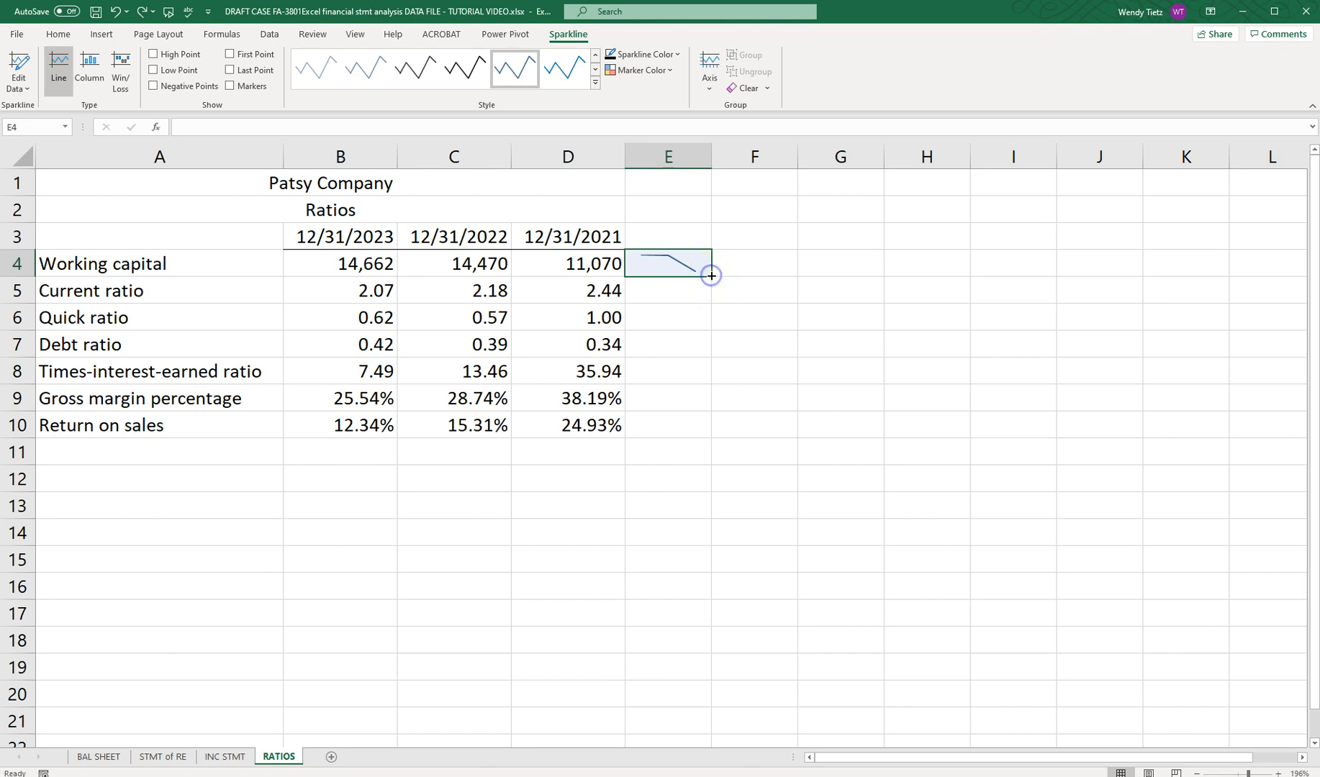
{"action": "left_click_drag", "start_coordinate": [711, 276], "coordinate": [697, 428]}
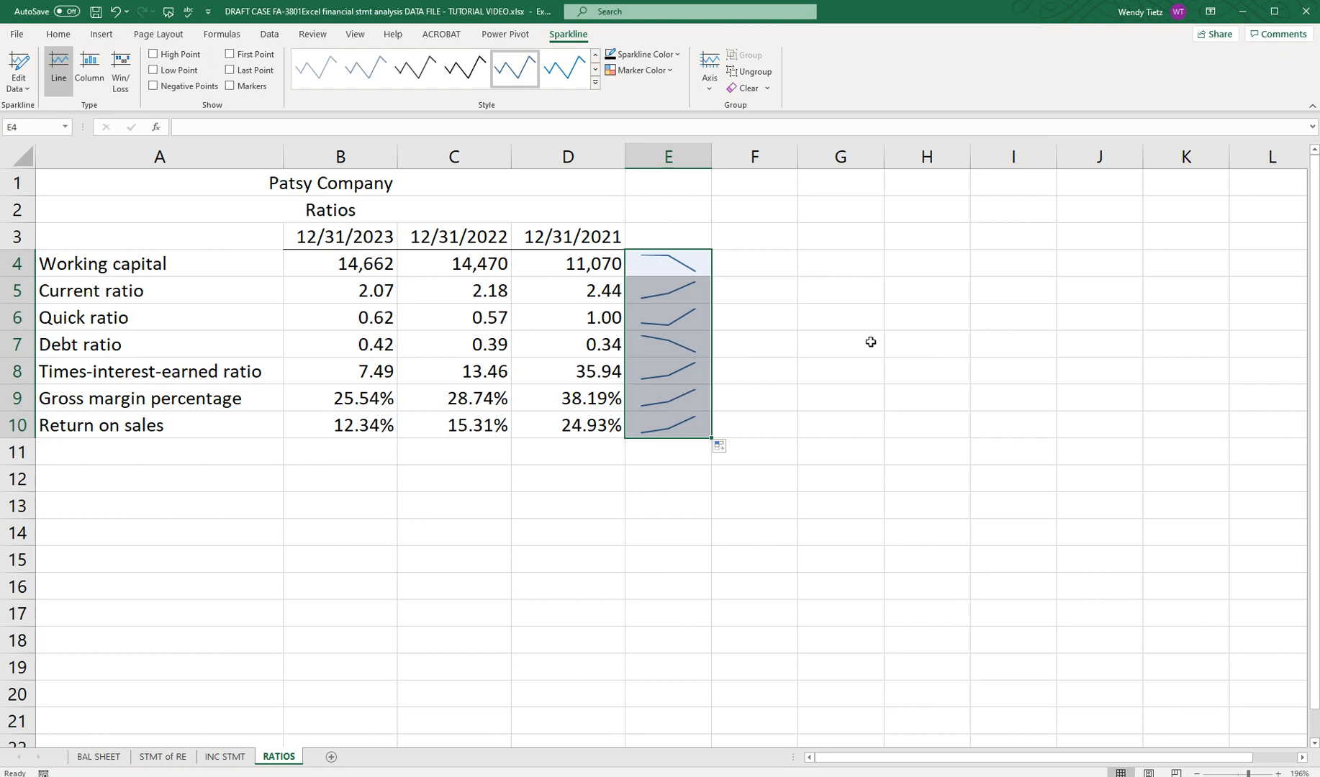
{"action": "left_click", "coordinate": [701, 265]}
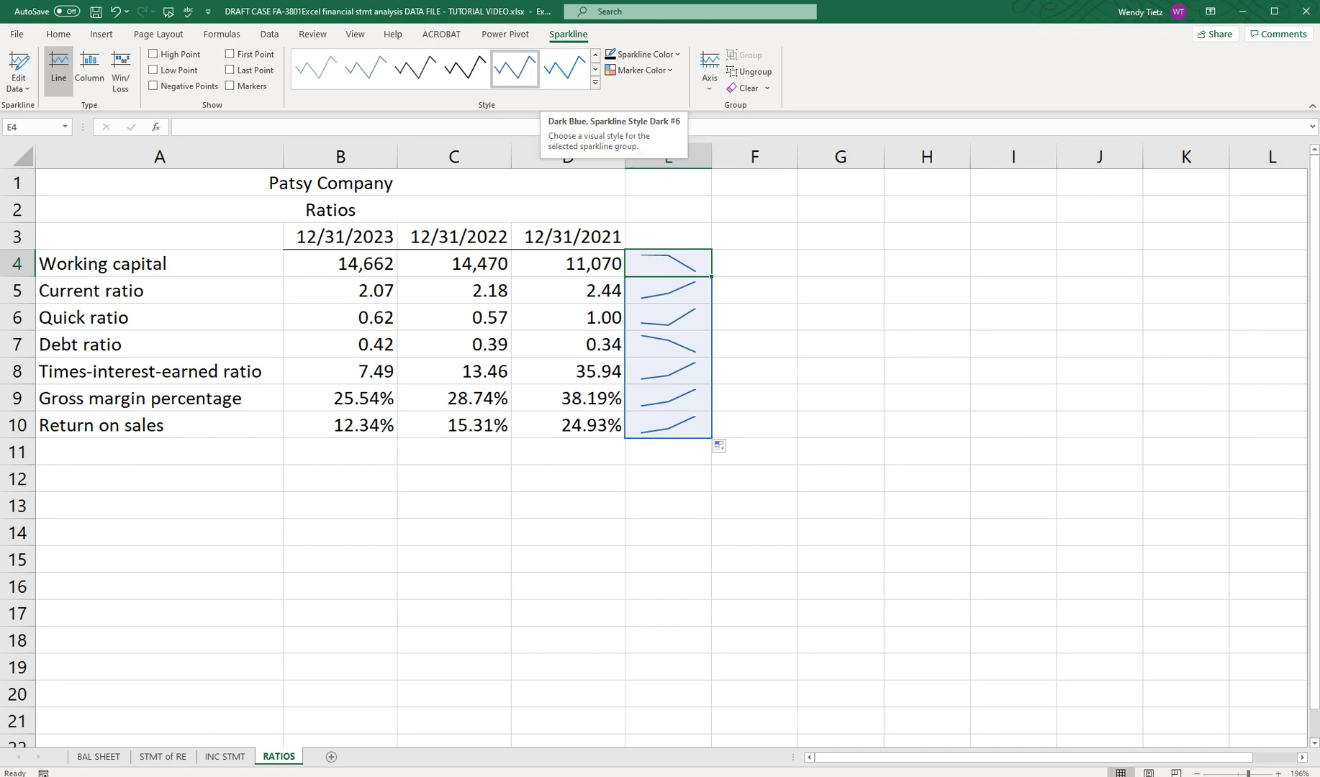
{"action": "left_click", "coordinate": [22, 34]}
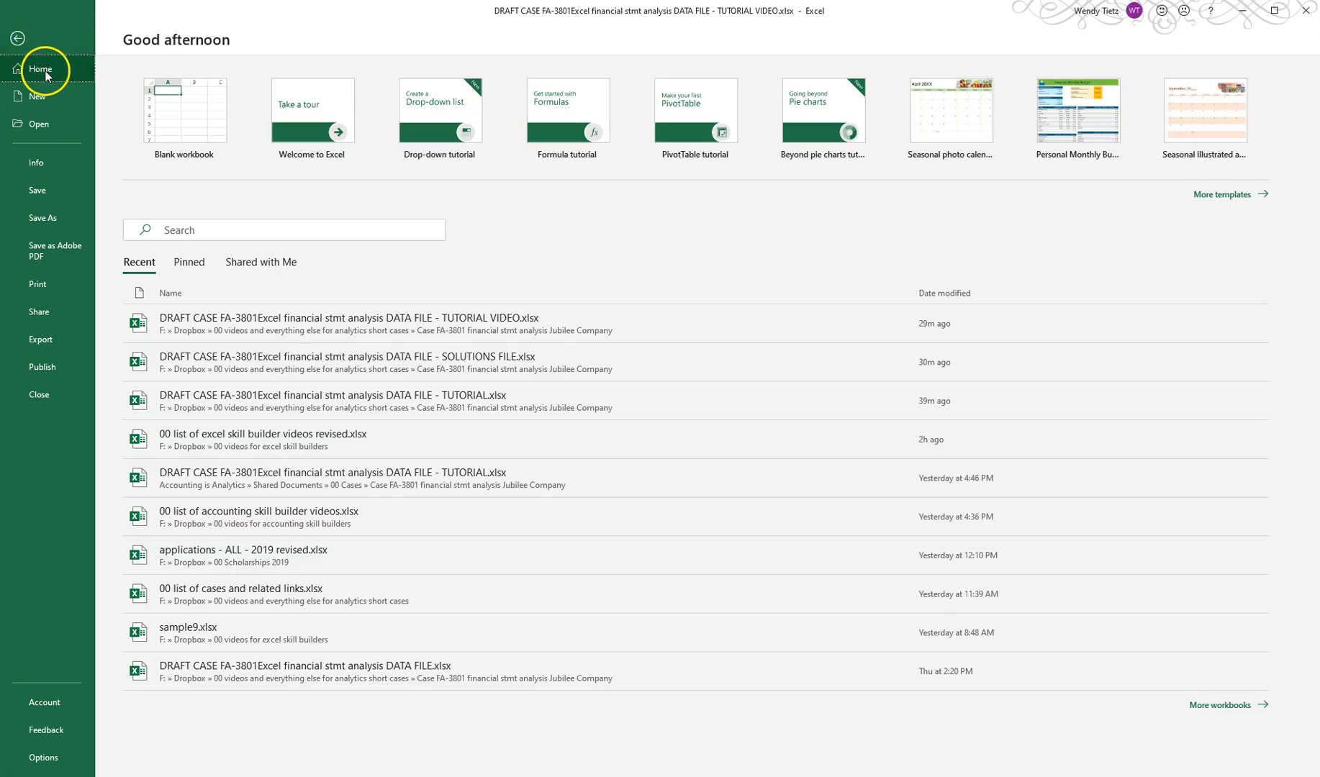
{"action": "left_click", "coordinate": [16, 38]}
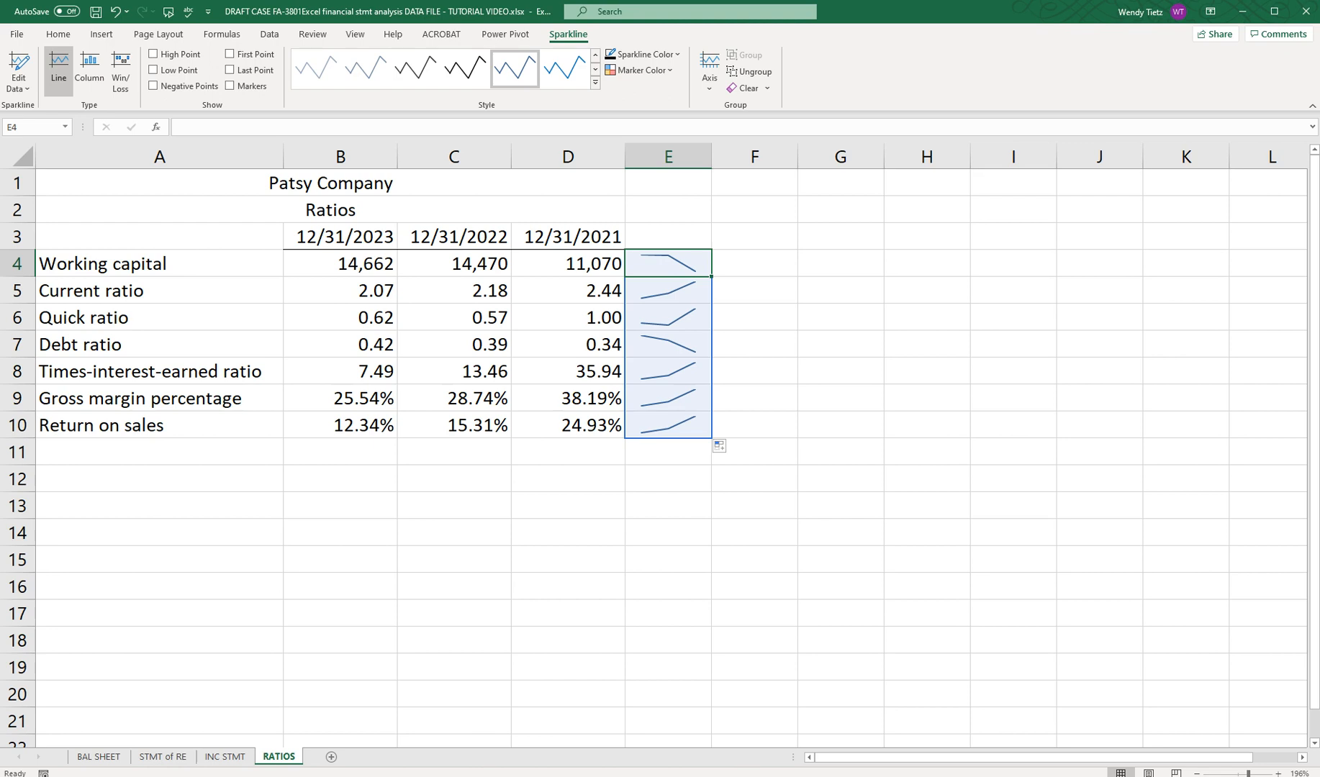
{"action": "left_click", "coordinate": [97, 756]}
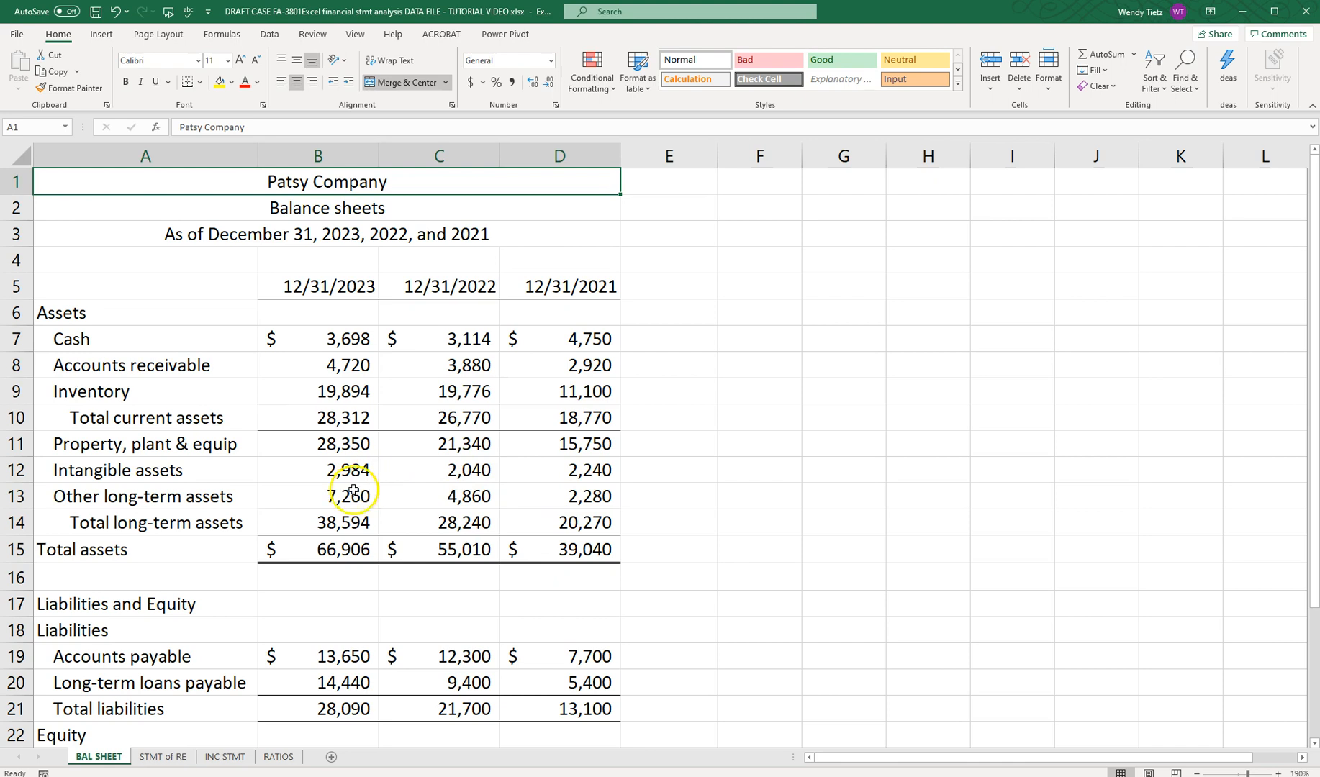
{"action": "left_click", "coordinate": [278, 757]}
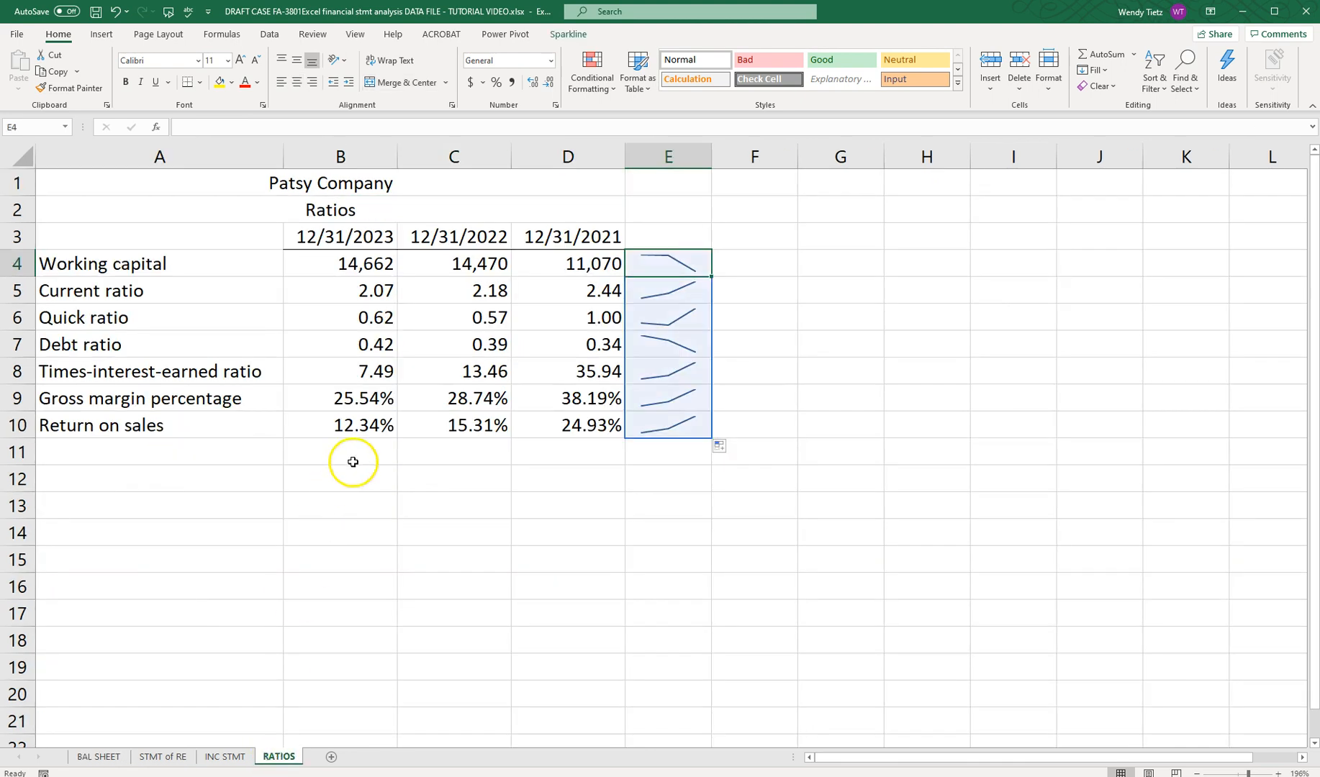